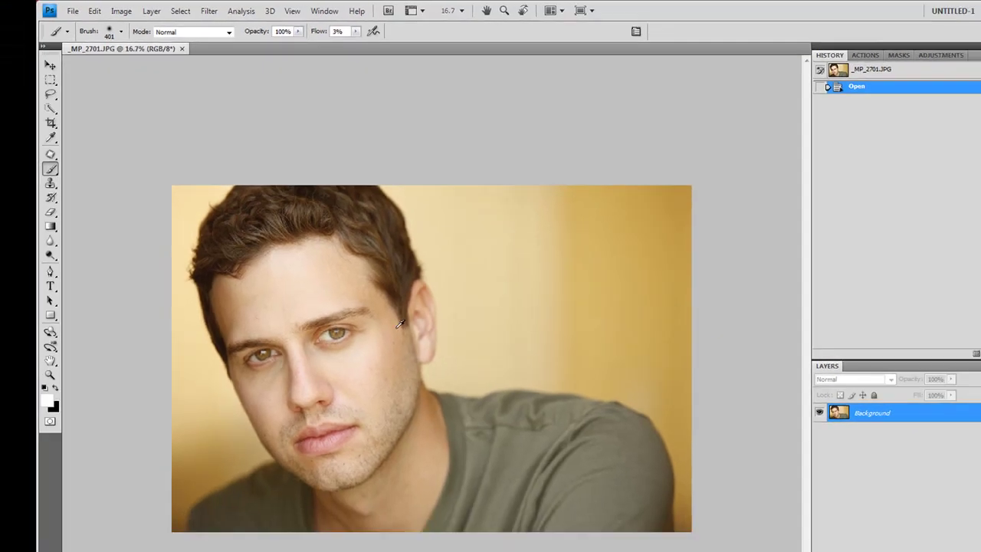
Duplicate the background layer and add an empty layer above it with the Soft Light blend mode
{"action": "scroll", "coordinate": [414, 364], "scroll_direction": "up", "scroll_amount": 5}
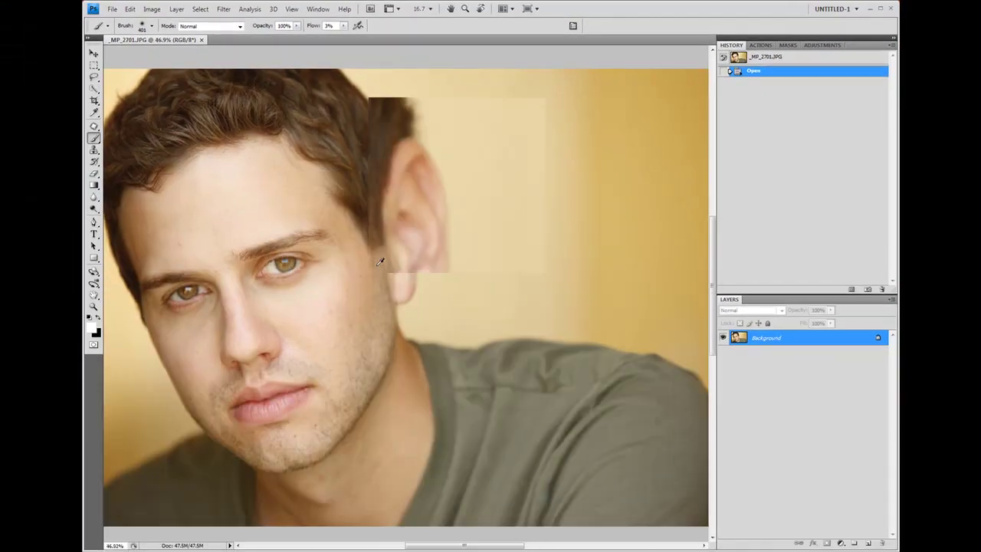
{"action": "scroll", "coordinate": [378, 262], "scroll_direction": "up", "scroll_amount": 2}
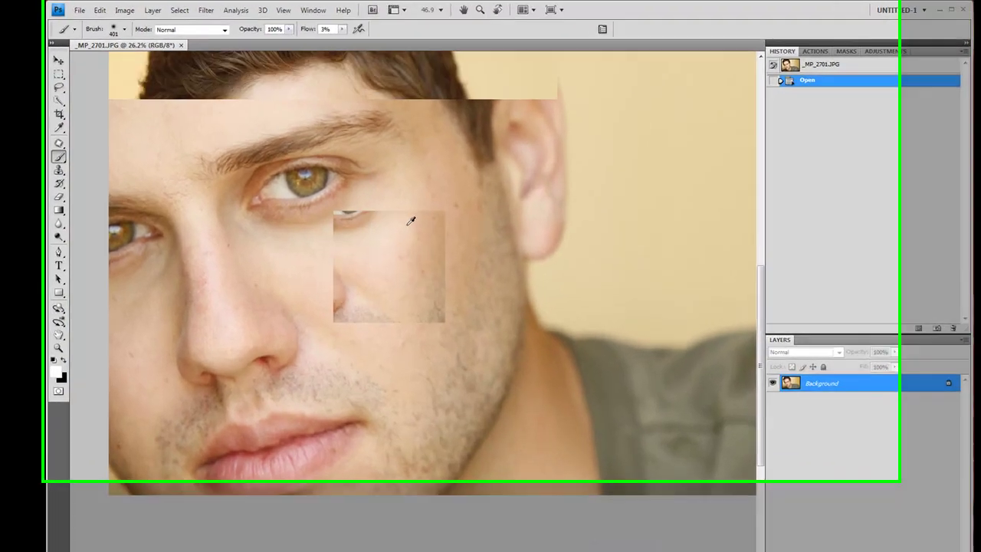
{"action": "scroll", "coordinate": [411, 221], "scroll_direction": "down", "scroll_amount": 3}
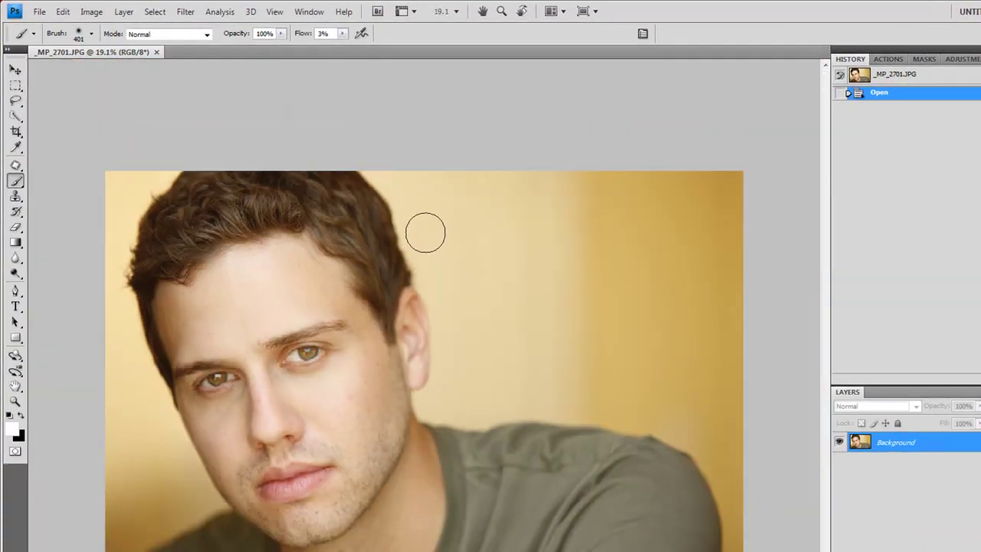
{"action": "scroll", "coordinate": [411, 241], "scroll_direction": "up", "scroll_amount": 2}
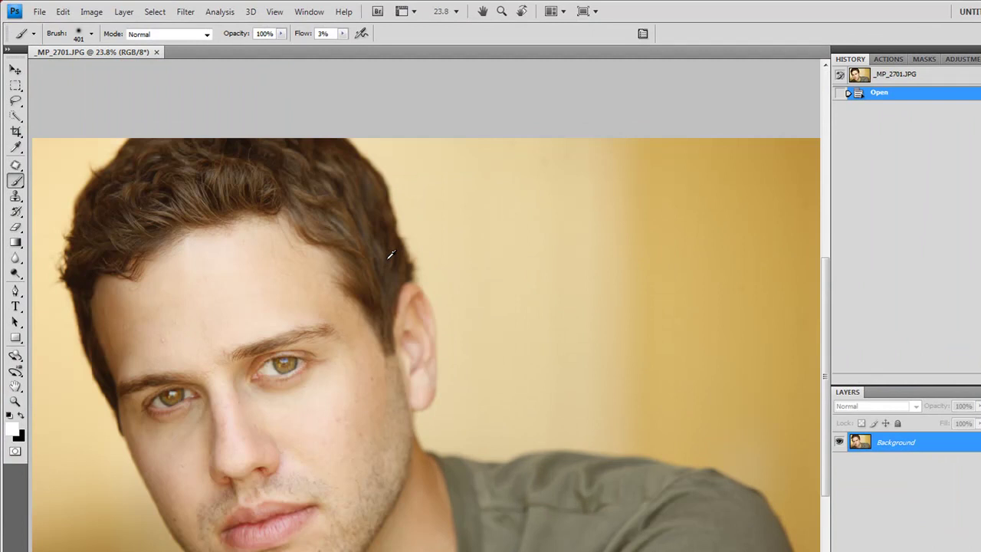
{"action": "scroll", "coordinate": [390, 256], "scroll_direction": "down", "scroll_amount": 1}
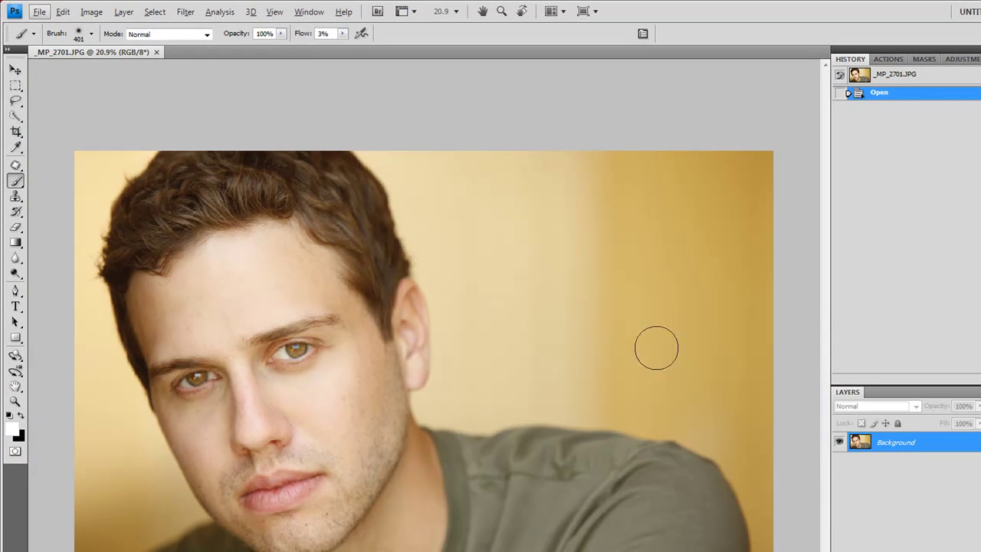
{"action": "key", "text": "F2"}
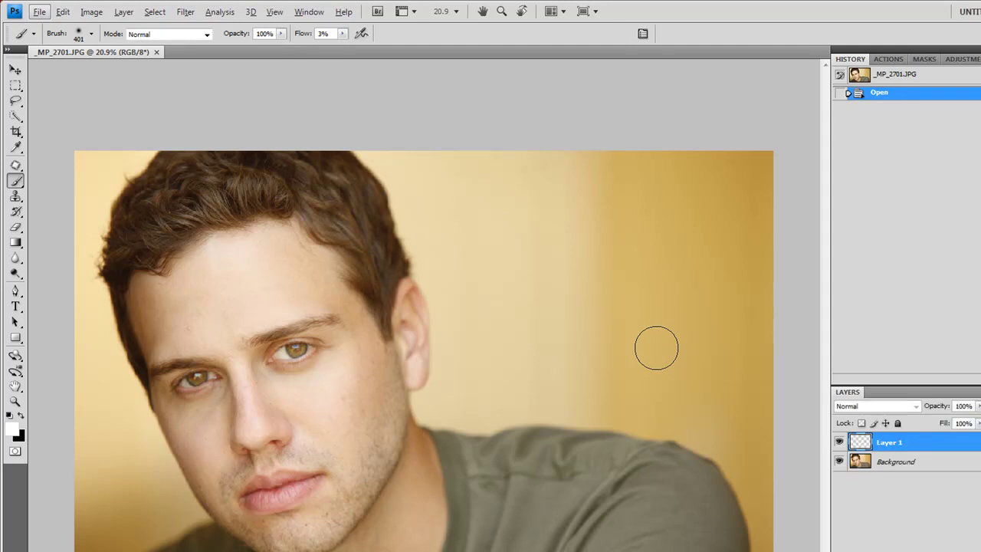
{"action": "key", "text": "ctrl+shift+z"}
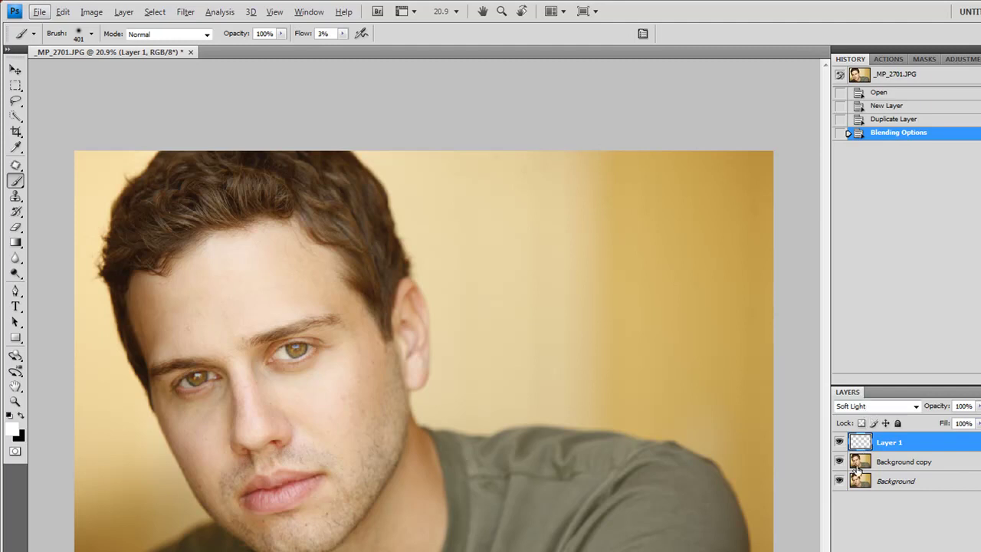
On the background copy, use the Patch tool to remove two faint spots from the pale wall near the photo's upper edge
{"action": "left_click", "coordinate": [866, 459]}
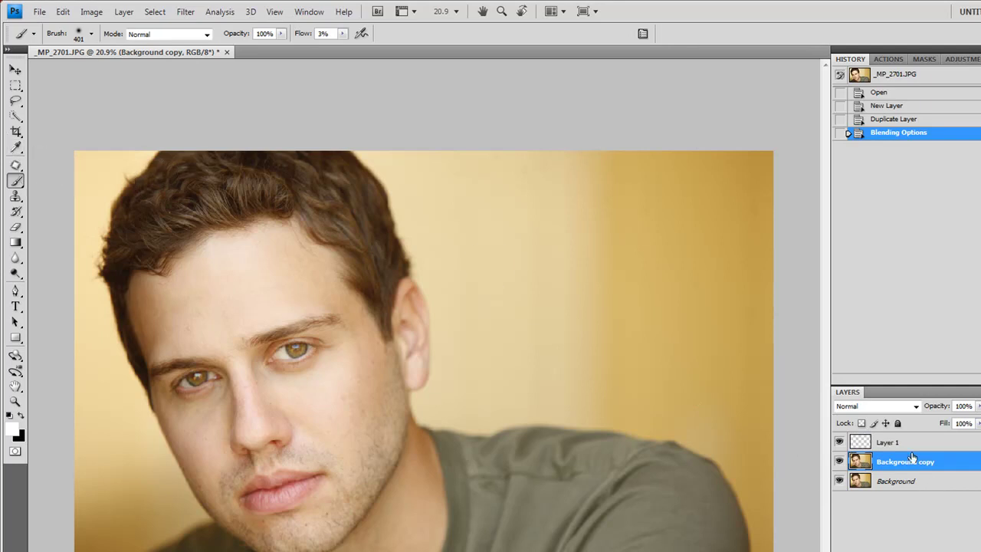
{"action": "left_click", "coordinate": [16, 165]}
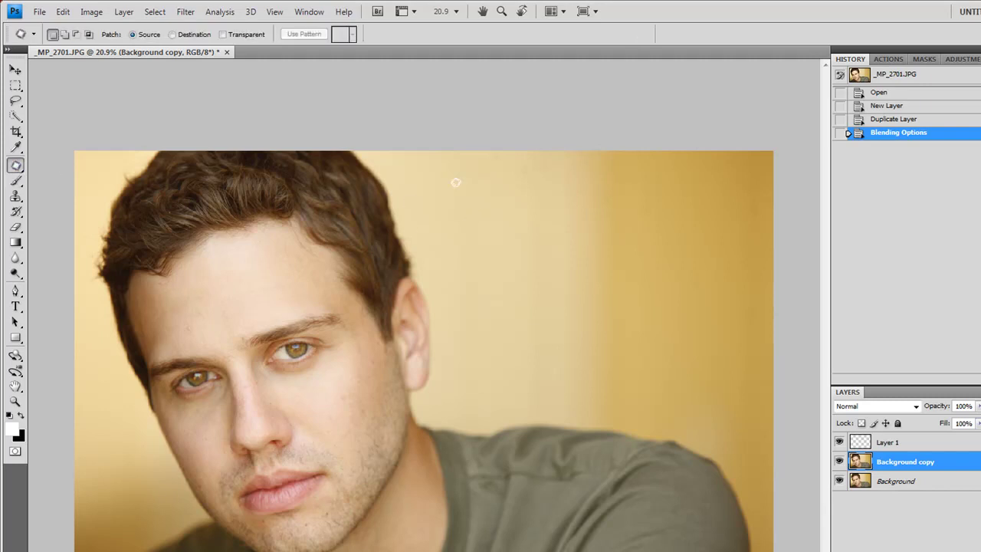
{"action": "scroll", "coordinate": [492, 134], "scroll_direction": "up", "scroll_amount": 9}
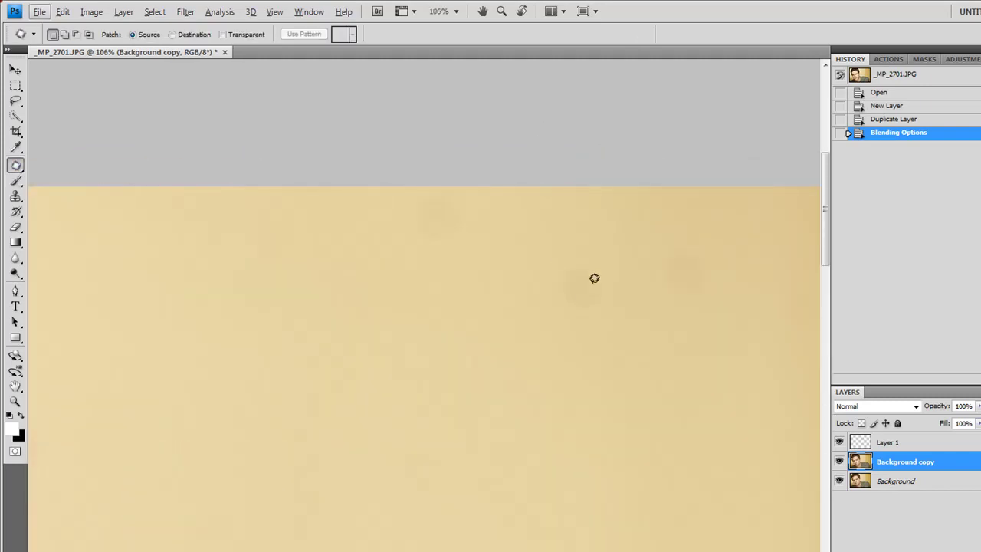
{"action": "mouse_move", "coordinate": [597, 246]}
{"action": "left_mouse_down"}
{"action": "mouse_move", "coordinate": [603, 331]}
{"action": "mouse_move", "coordinate": [646, 290]}
{"action": "left_mouse_up"}
{"action": "left_click_drag", "start_coordinate": [605, 271], "coordinate": [566, 369]}
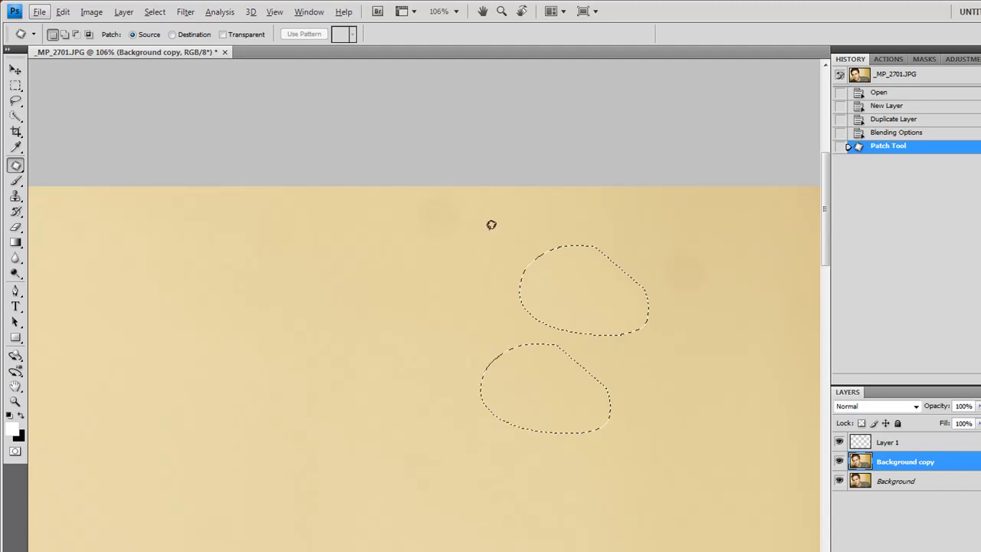
{"action": "mouse_move", "coordinate": [491, 228]}
{"action": "left_mouse_down"}
{"action": "mouse_move", "coordinate": [407, 164]}
{"action": "mouse_move", "coordinate": [531, 204]}
{"action": "left_mouse_up"}
{"action": "mouse_move", "coordinate": [459, 244]}
{"action": "left_mouse_down"}
{"action": "mouse_move", "coordinate": [480, 338]}
{"action": "mouse_move", "coordinate": [437, 346]}
{"action": "left_mouse_up"}
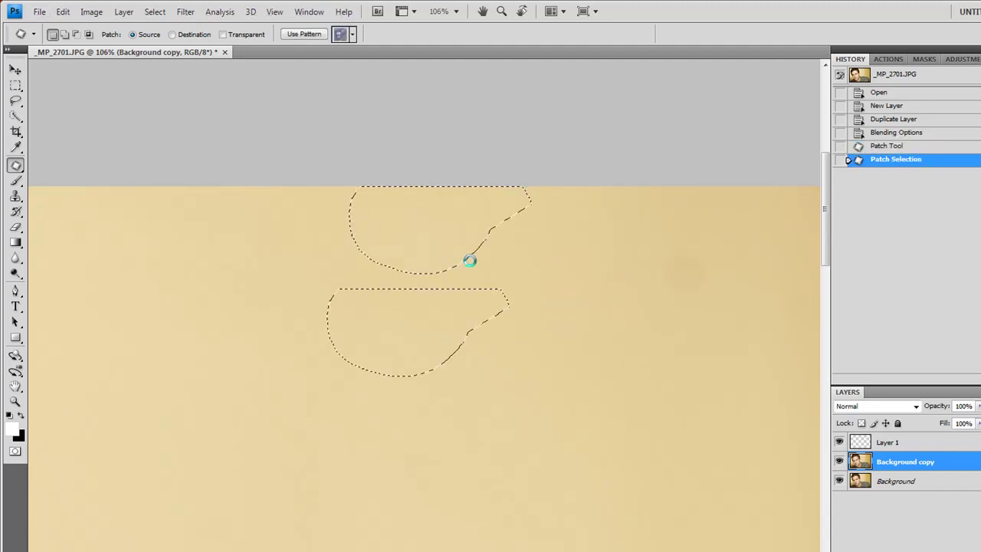
Patch the remaining spots on the upper wall, from the pale area into the golden area, and clear the selection
{"action": "scroll", "coordinate": [470, 260], "scroll_direction": "down", "scroll_amount": 4}
{"action": "mouse_move", "coordinate": [594, 255]}
{"action": "left_mouse_down"}
{"action": "mouse_move", "coordinate": [571, 248]}
{"action": "mouse_move", "coordinate": [608, 288]}
{"action": "left_mouse_up"}
{"action": "left_click_drag", "start_coordinate": [585, 276], "coordinate": [581, 316]}
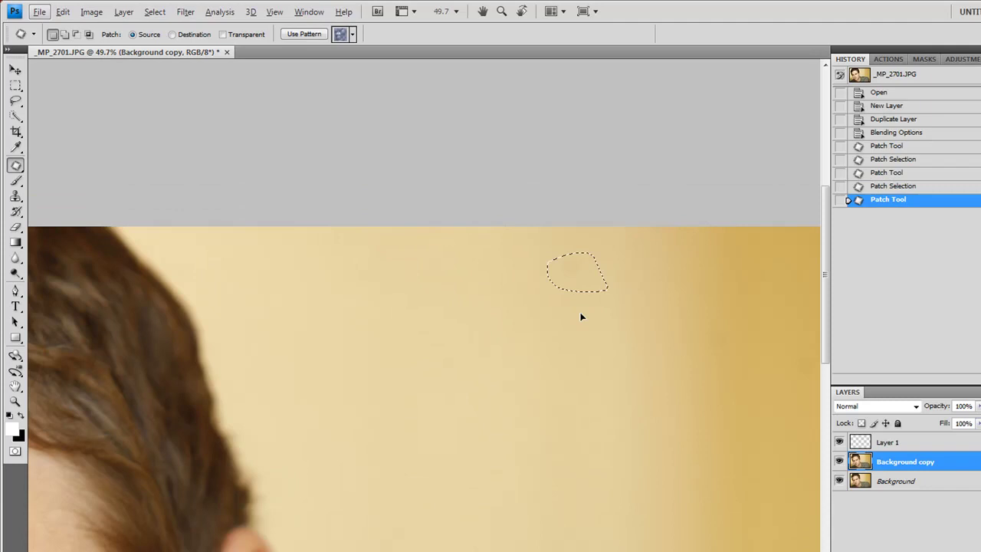
{"action": "left_click_drag", "start_coordinate": [635, 400], "coordinate": [506, 359]}
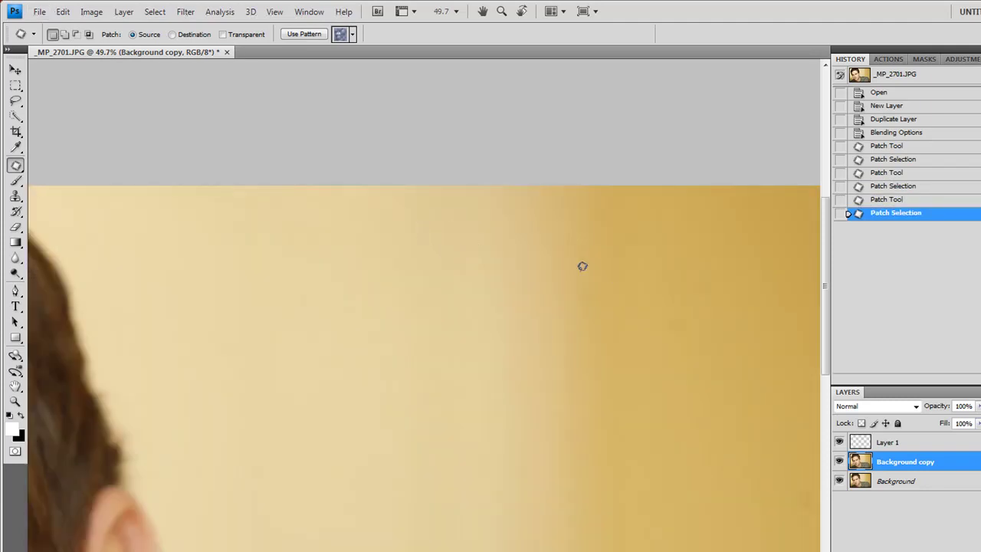
{"action": "mouse_move", "coordinate": [611, 278]}
{"action": "left_mouse_down"}
{"action": "mouse_move", "coordinate": [619, 328]}
{"action": "mouse_move", "coordinate": [608, 387]}
{"action": "left_mouse_up"}
{"action": "left_click_drag", "start_coordinate": [659, 317], "coordinate": [705, 373]}
{"action": "left_click_drag", "start_coordinate": [699, 342], "coordinate": [698, 403]}
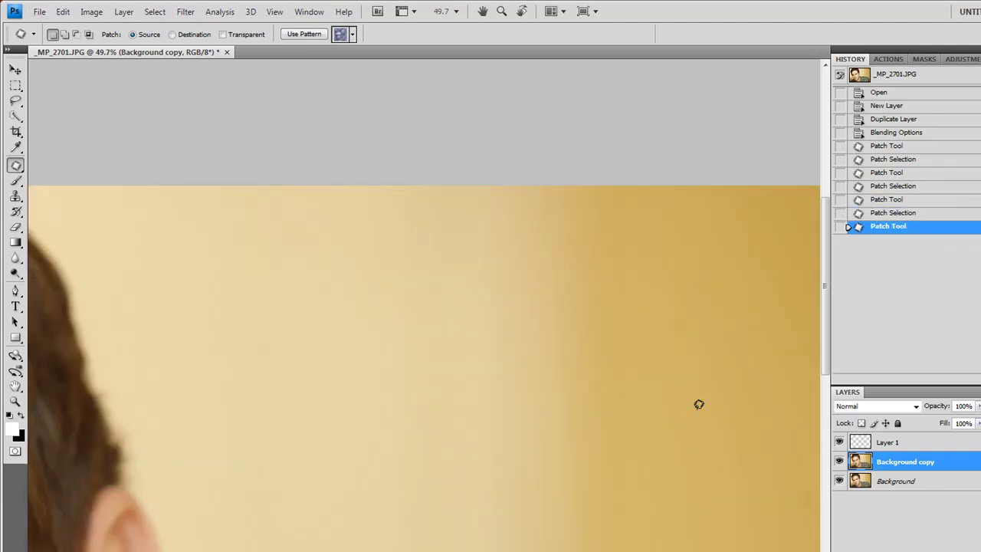
{"action": "key", "text": "ctrl+d"}
Patch the three dark spots in the golden part of the wall, including the one near the photo's outer edge
{"action": "left_click_drag", "start_coordinate": [576, 443], "coordinate": [460, 355]}
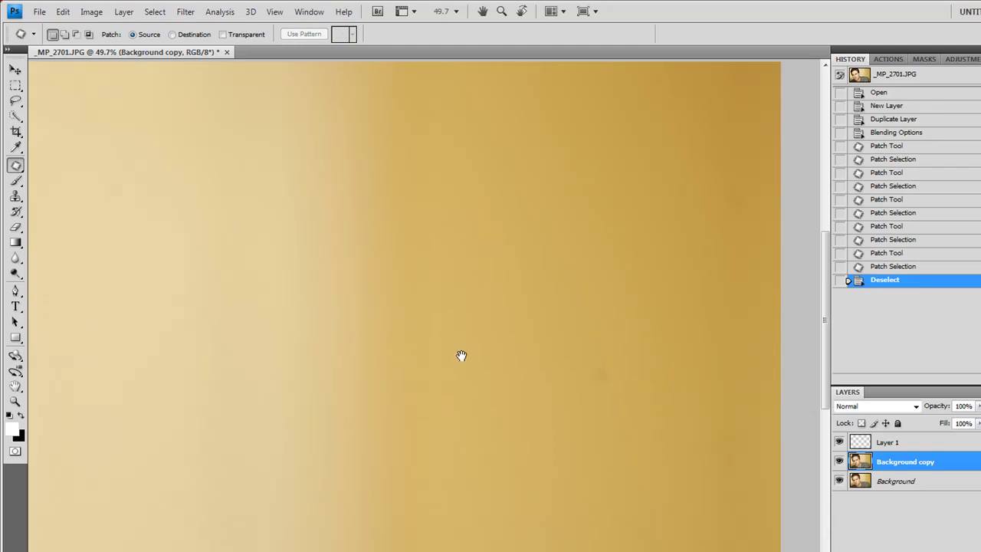
{"action": "mouse_move", "coordinate": [572, 381]}
{"action": "left_mouse_down"}
{"action": "mouse_move", "coordinate": [626, 347]}
{"action": "mouse_move", "coordinate": [598, 419]}
{"action": "mouse_move", "coordinate": [598, 468]}
{"action": "left_mouse_up"}
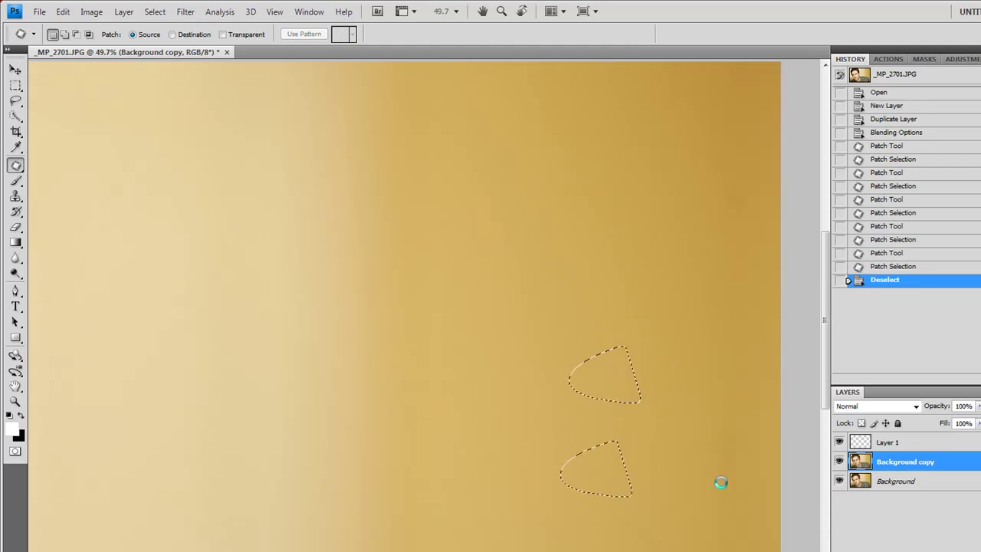
{"action": "left_click_drag", "start_coordinate": [739, 485], "coordinate": [713, 416]}
{"action": "left_click_drag", "start_coordinate": [731, 447], "coordinate": [732, 518]}
{"action": "left_click_drag", "start_coordinate": [620, 224], "coordinate": [634, 368]}
{"action": "left_click_drag", "start_coordinate": [721, 346], "coordinate": [776, 353]}
{"action": "left_click_drag", "start_coordinate": [764, 347], "coordinate": [764, 427]}
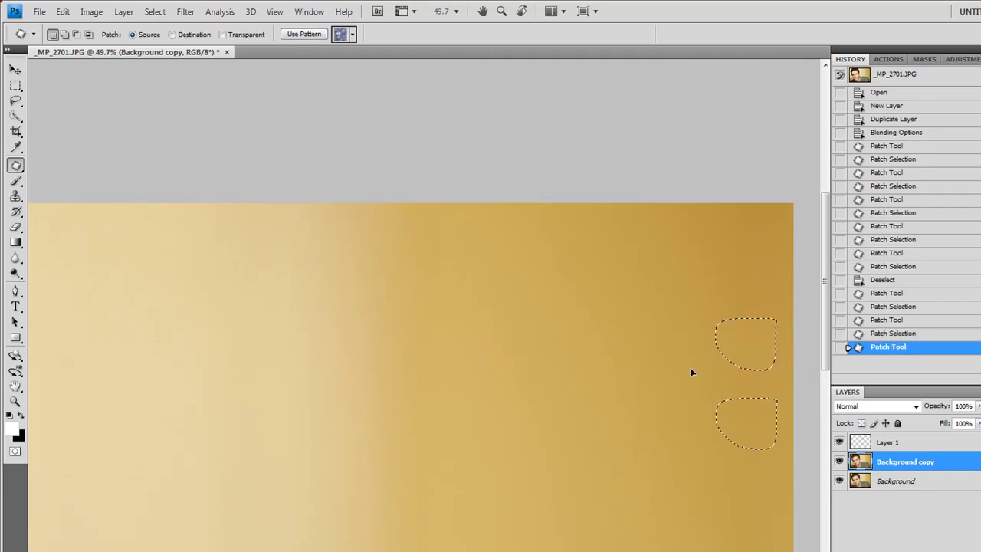
Examine the wall and the area around the hair for remaining spots
{"action": "scroll", "coordinate": [593, 232], "scroll_direction": "down", "scroll_amount": 3}
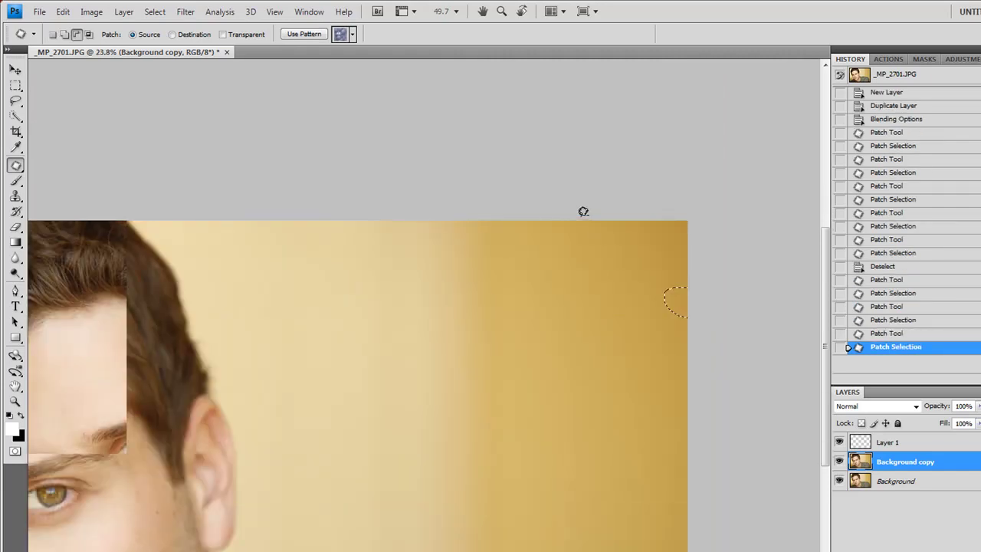
{"action": "scroll", "coordinate": [315, 246], "scroll_direction": "down", "scroll_amount": 1}
{"action": "scroll", "coordinate": [167, 314], "scroll_direction": "up", "scroll_amount": 2}
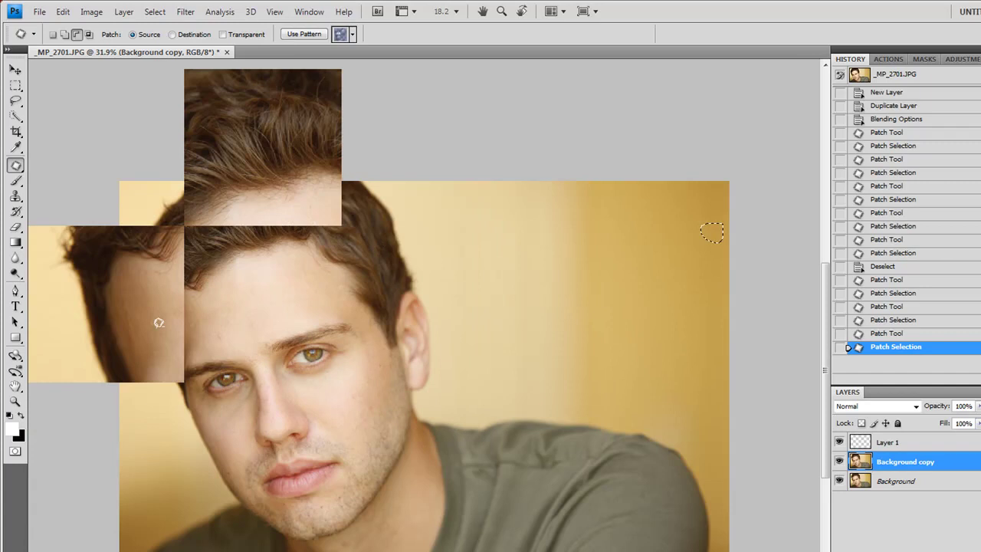
{"action": "left_click_drag", "start_coordinate": [167, 271], "coordinate": [460, 385]}
{"action": "scroll", "coordinate": [333, 265], "scroll_direction": "up", "scroll_amount": 2}
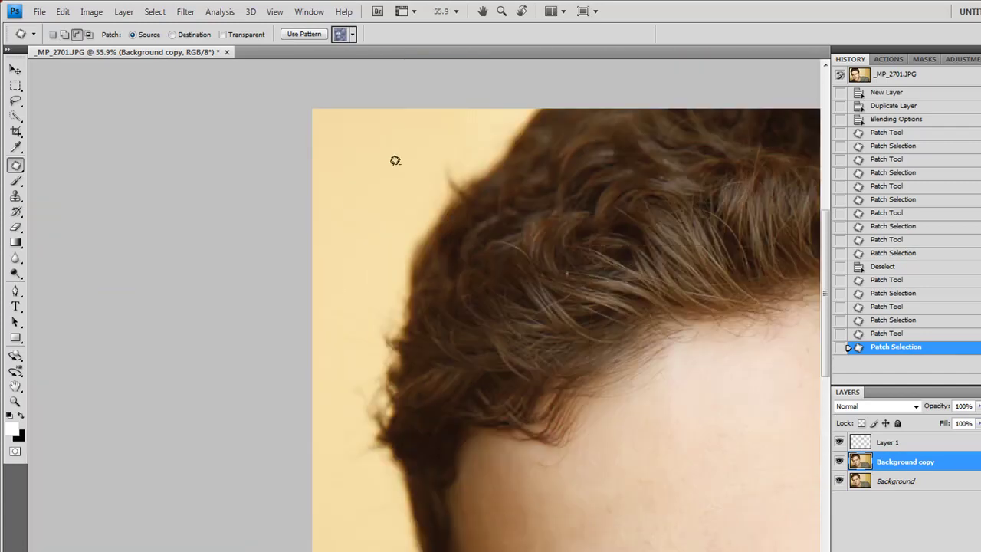
{"action": "scroll", "coordinate": [504, 262], "scroll_direction": "down", "scroll_amount": 3}
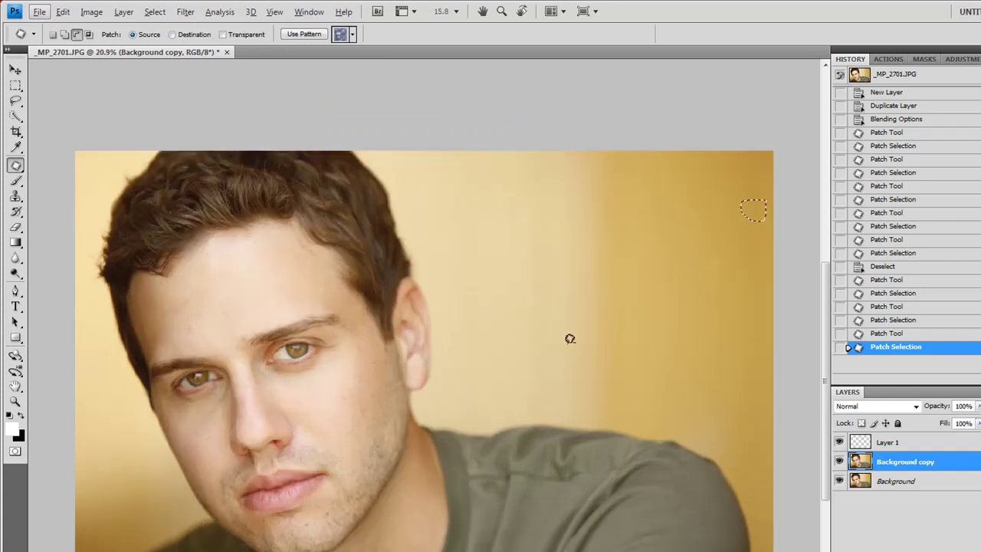
{"action": "scroll", "coordinate": [570, 338], "scroll_direction": "up", "scroll_amount": 2}
{"action": "left_click_drag", "start_coordinate": [614, 237], "coordinate": [786, 137]}
{"action": "scroll", "coordinate": [536, 223], "scroll_direction": "down", "scroll_amount": 1}
Patch the red blemish on the shaded side of the forehead above the eyebrow with clean nearby skin
{"action": "scroll", "coordinate": [196, 285], "scroll_direction": "up", "scroll_amount": 3}
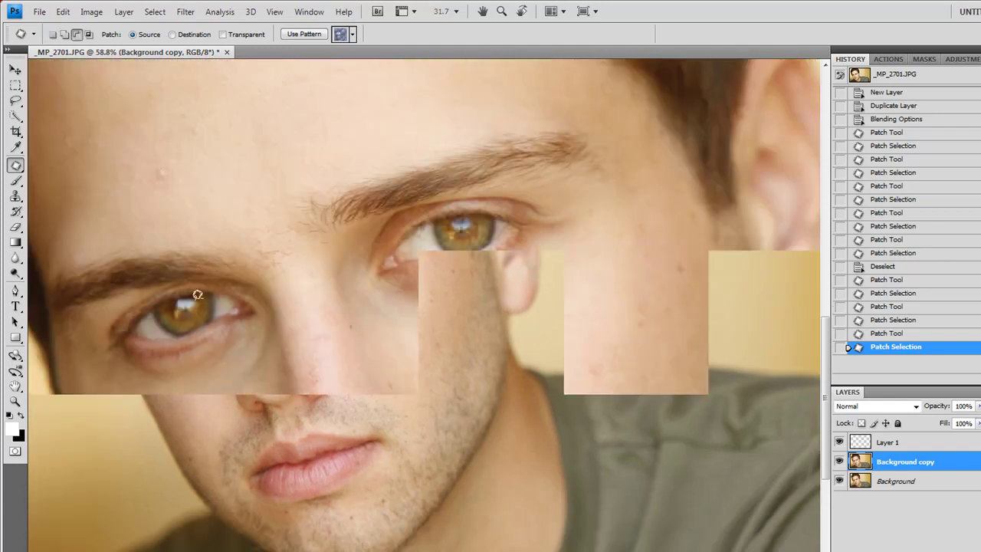
{"action": "left_click_drag", "start_coordinate": [339, 160], "coordinate": [328, 491]}
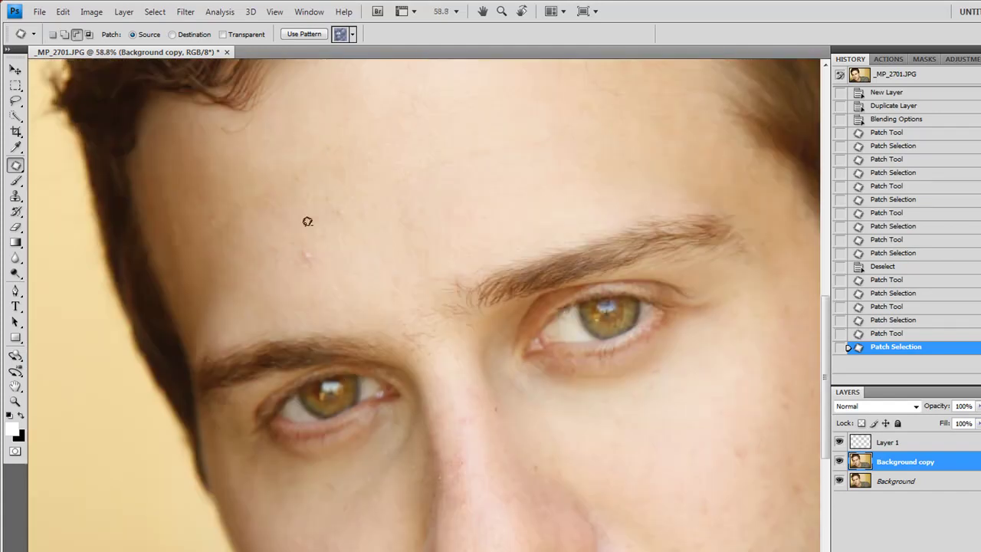
{"action": "scroll", "coordinate": [307, 222], "scroll_direction": "up", "scroll_amount": 2}
{"action": "scroll", "coordinate": [313, 263], "scroll_direction": "up", "scroll_amount": 1}
{"action": "mouse_move", "coordinate": [306, 252]}
{"action": "left_mouse_down"}
{"action": "mouse_move", "coordinate": [355, 344]}
{"action": "mouse_move", "coordinate": [348, 339]}
{"action": "mouse_move", "coordinate": [382, 354]}
{"action": "left_mouse_up"}
{"action": "left_click", "coordinate": [372, 250]}
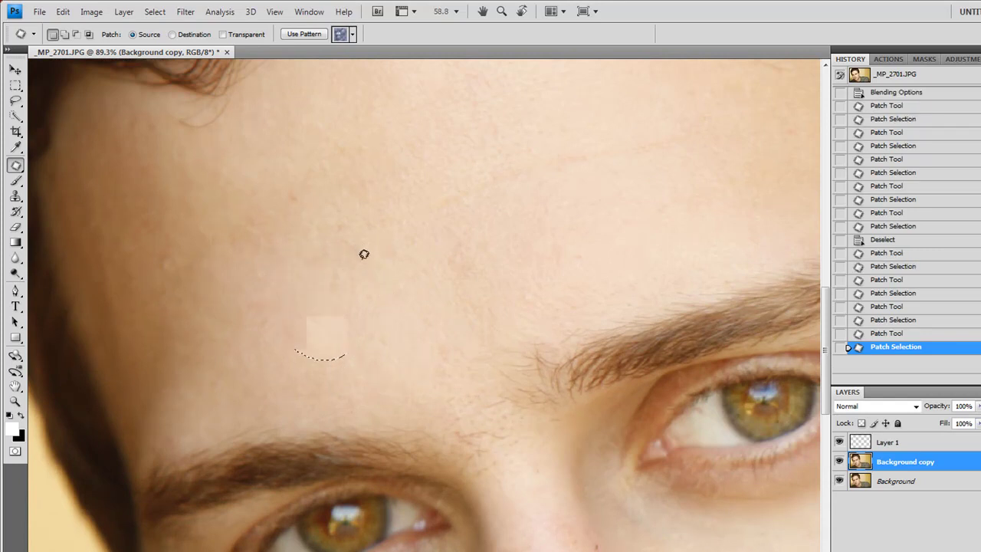
Patch further blemishes in the middle of the forehead and near the shaded temple
{"action": "mouse_move", "coordinate": [371, 243]}
{"action": "left_mouse_down"}
{"action": "mouse_move", "coordinate": [375, 259]}
{"action": "mouse_move", "coordinate": [439, 302]}
{"action": "mouse_move", "coordinate": [379, 334]}
{"action": "left_mouse_up"}
{"action": "left_click", "coordinate": [372, 245]}
{"action": "mouse_move", "coordinate": [483, 244]}
{"action": "left_mouse_down"}
{"action": "mouse_move", "coordinate": [486, 277]}
{"action": "mouse_move", "coordinate": [381, 290]}
{"action": "left_mouse_up"}
{"action": "mouse_move", "coordinate": [182, 246]}
{"action": "left_mouse_down"}
{"action": "mouse_move", "coordinate": [141, 257]}
{"action": "mouse_move", "coordinate": [195, 266]}
{"action": "left_mouse_up"}
{"action": "left_click_drag", "start_coordinate": [184, 267], "coordinate": [189, 218]}
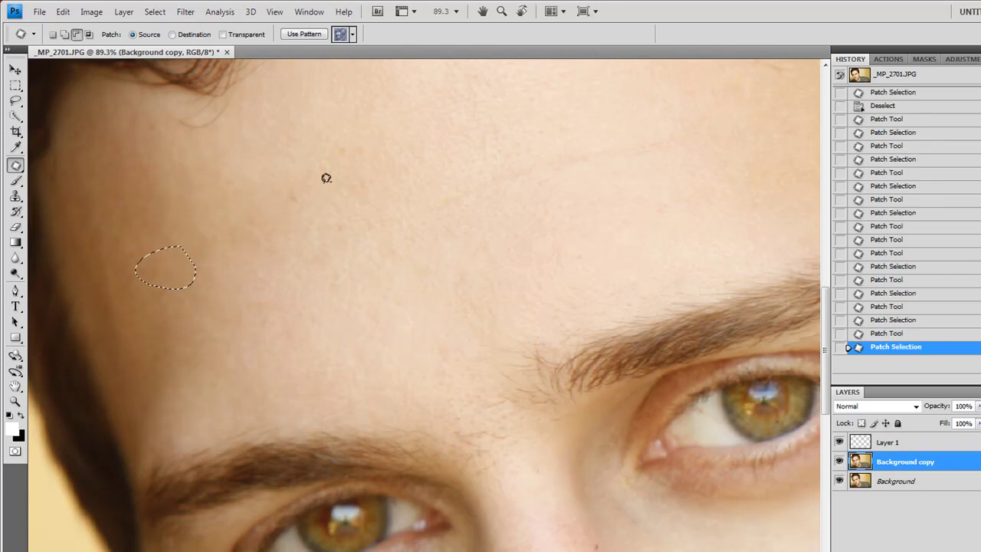
Patch the small dark spots left on the upper forehead below the hairline
{"action": "scroll", "coordinate": [323, 177], "scroll_direction": "down", "scroll_amount": 2}
{"action": "scroll", "coordinate": [300, 205], "scroll_direction": "up", "scroll_amount": 3}
{"action": "scroll", "coordinate": [302, 209], "scroll_direction": "up", "scroll_amount": 3}
{"action": "mouse_move", "coordinate": [300, 211]}
{"action": "left_mouse_down"}
{"action": "mouse_move", "coordinate": [325, 229]}
{"action": "mouse_move", "coordinate": [305, 213]}
{"action": "left_mouse_up"}
{"action": "left_click_drag", "start_coordinate": [287, 220], "coordinate": [284, 178]}
{"action": "left_click", "coordinate": [269, 221]}
{"action": "mouse_move", "coordinate": [248, 236]}
{"action": "left_mouse_down"}
{"action": "mouse_move", "coordinate": [261, 331]}
{"action": "mouse_move", "coordinate": [295, 279]}
{"action": "left_mouse_up"}
{"action": "scroll", "coordinate": [379, 217], "scroll_direction": "down", "scroll_amount": 3}
{"action": "scroll", "coordinate": [378, 216], "scroll_direction": "down", "scroll_amount": 5}
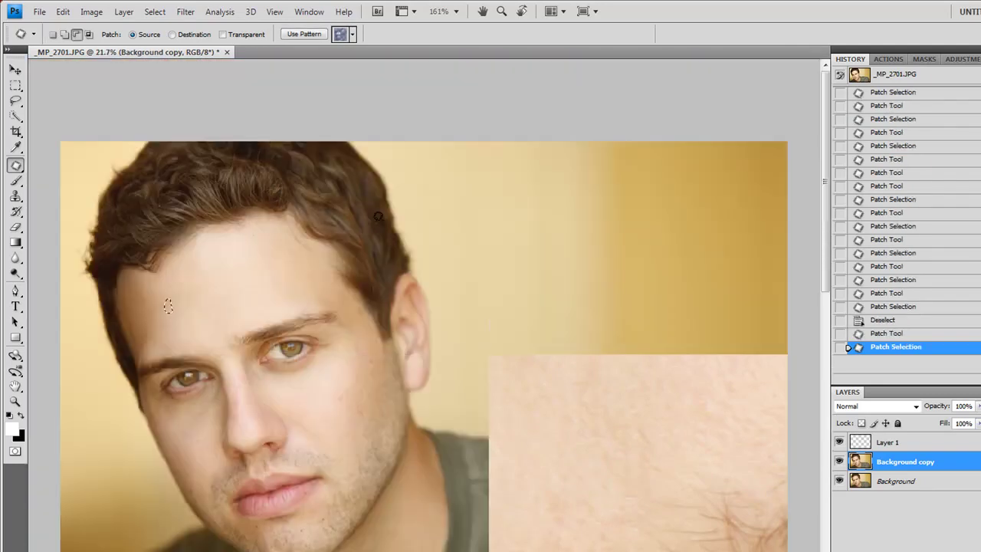
Patch the two reddish spots on the bridge of the nose with smooth skin from just below them
{"action": "scroll", "coordinate": [263, 410], "scroll_direction": "up", "scroll_amount": 2}
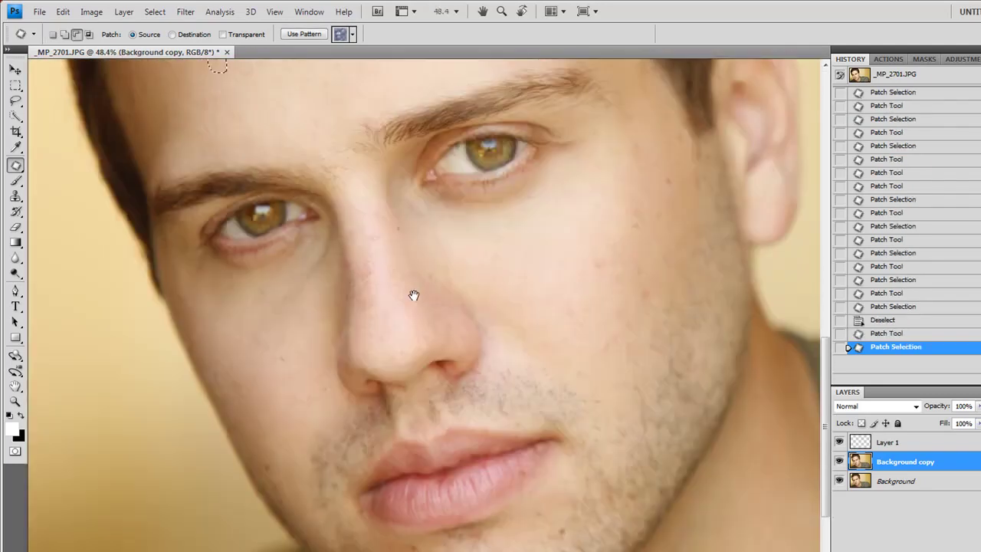
{"action": "scroll", "coordinate": [367, 265], "scroll_direction": "up", "scroll_amount": 2}
{"action": "scroll", "coordinate": [379, 261], "scroll_direction": "up", "scroll_amount": 2}
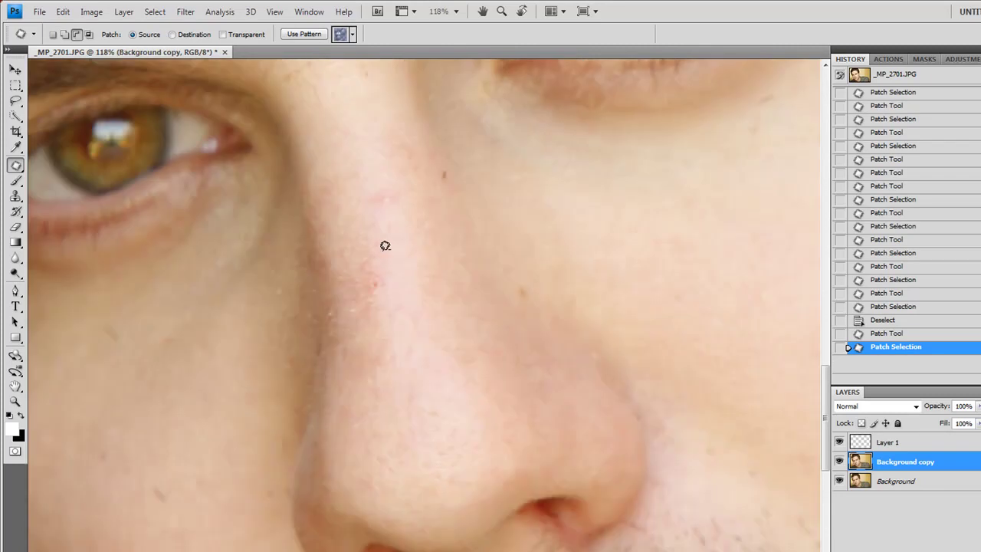
{"action": "left_click_drag", "start_coordinate": [380, 243], "coordinate": [378, 246]}
{"action": "left_click_drag", "start_coordinate": [397, 328], "coordinate": [404, 352]}
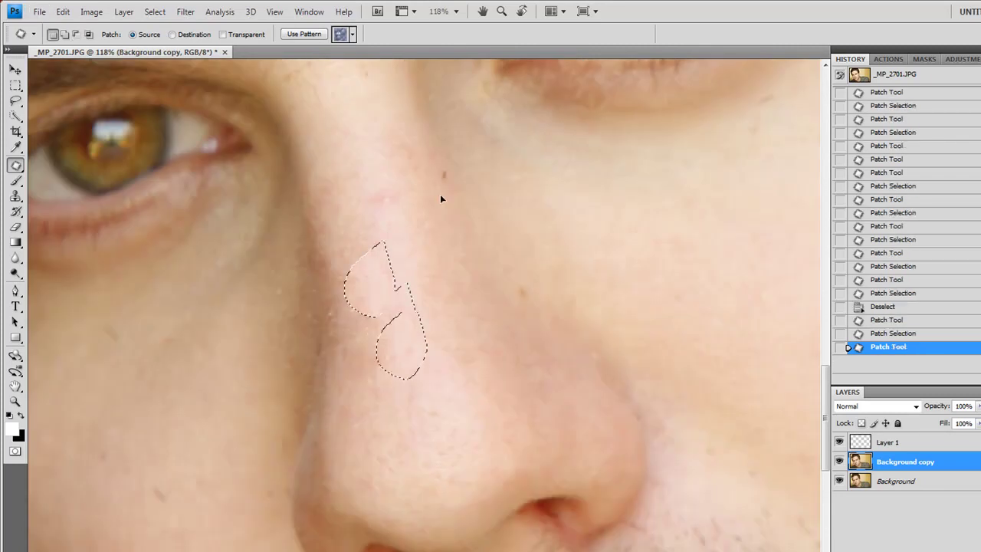
{"action": "mouse_move", "coordinate": [389, 178]}
{"action": "left_mouse_down"}
{"action": "mouse_move", "coordinate": [395, 206]}
{"action": "mouse_move", "coordinate": [379, 202]}
{"action": "mouse_move", "coordinate": [392, 260]}
{"action": "left_mouse_up"}
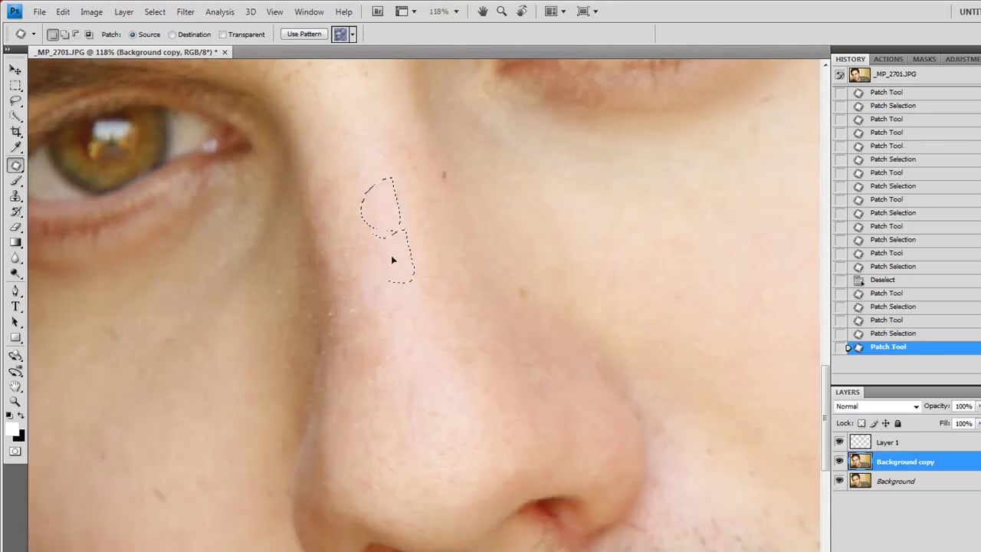
{"action": "left_click_drag", "start_coordinate": [397, 299], "coordinate": [397, 300]}
{"action": "key", "text": "x"}
Patch the uneven skin along the side of the nose beside the inner eye corner and clear the selection
{"action": "scroll", "coordinate": [401, 214], "scroll_direction": "down", "scroll_amount": 4}
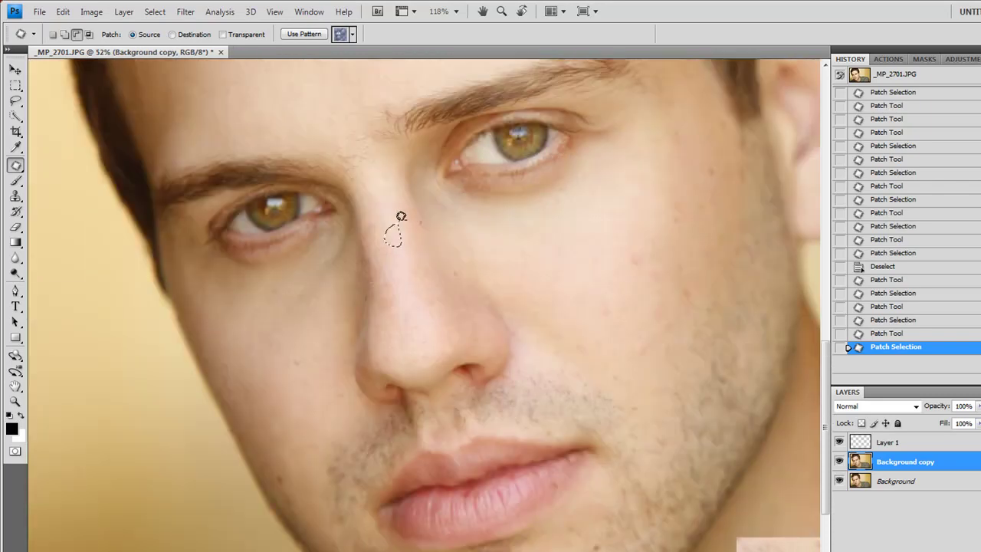
{"action": "scroll", "coordinate": [360, 234], "scroll_direction": "up", "scroll_amount": 4}
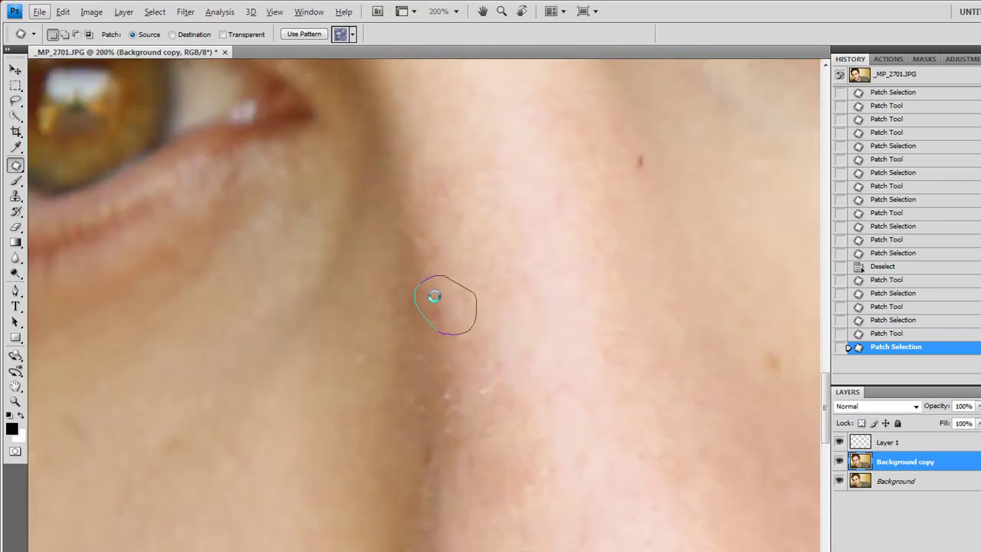
{"action": "left_click_drag", "start_coordinate": [434, 296], "coordinate": [452, 349]}
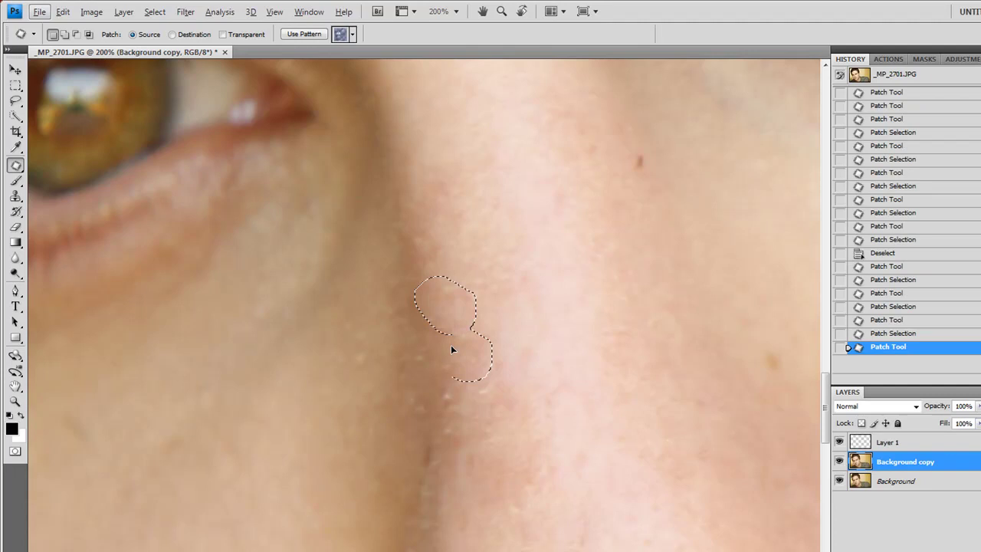
{"action": "mouse_move", "coordinate": [449, 234]}
{"action": "left_mouse_down"}
{"action": "mouse_move", "coordinate": [416, 269]}
{"action": "mouse_move", "coordinate": [460, 259]}
{"action": "mouse_move", "coordinate": [462, 307]}
{"action": "left_mouse_up"}
{"action": "mouse_move", "coordinate": [473, 179]}
{"action": "left_mouse_down"}
{"action": "mouse_move", "coordinate": [442, 170]}
{"action": "mouse_move", "coordinate": [485, 236]}
{"action": "mouse_move", "coordinate": [473, 279]}
{"action": "left_mouse_up"}
{"action": "key", "text": "ctrl+d"}
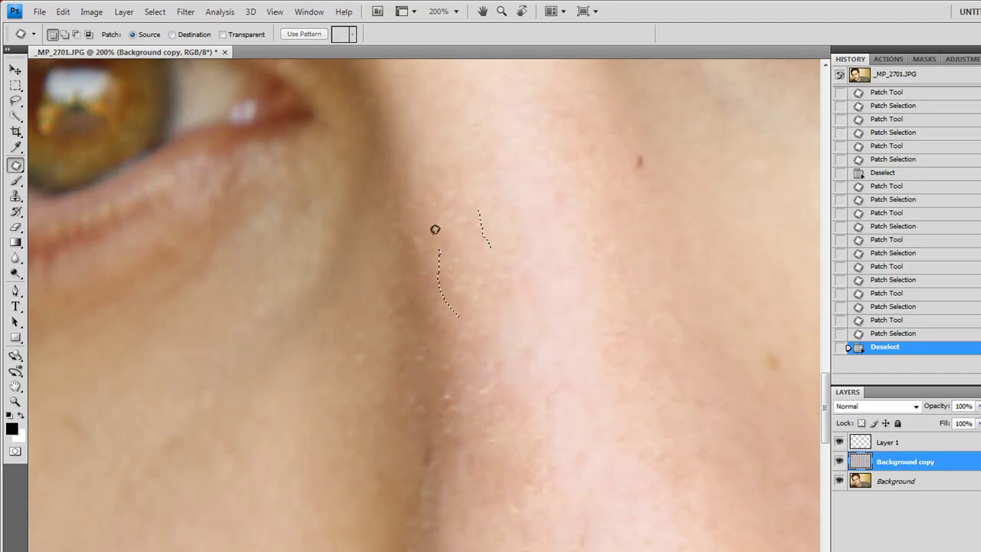
Patch the shaded edge of the nose just below the inner eye corner and clear the selection
{"action": "mouse_move", "coordinate": [450, 222]}
{"action": "left_mouse_down"}
{"action": "mouse_move", "coordinate": [414, 220]}
{"action": "mouse_move", "coordinate": [461, 248]}
{"action": "mouse_move", "coordinate": [445, 226]}
{"action": "left_mouse_up"}
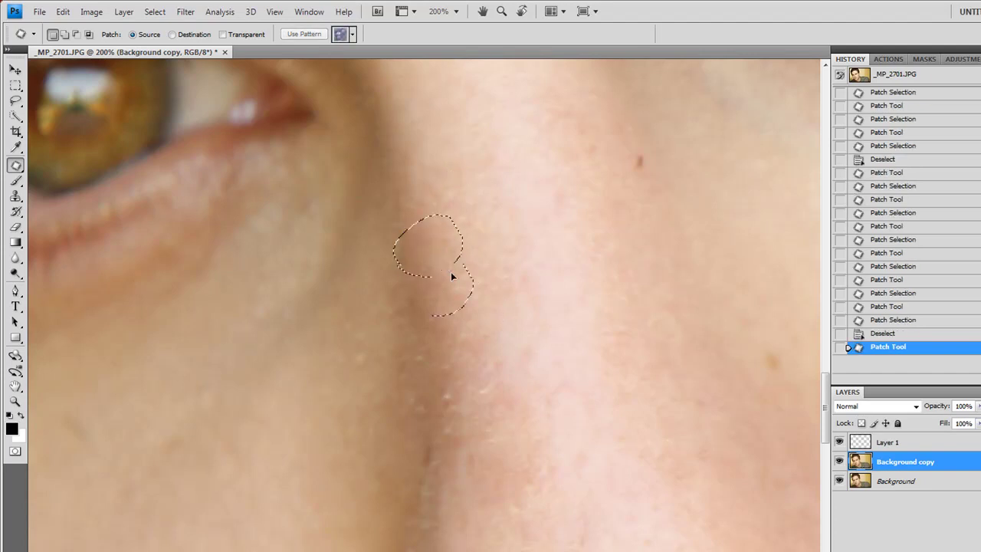
{"action": "key", "text": "ctrl+d"}
{"action": "scroll", "coordinate": [491, 244], "scroll_direction": "down", "scroll_amount": 3}
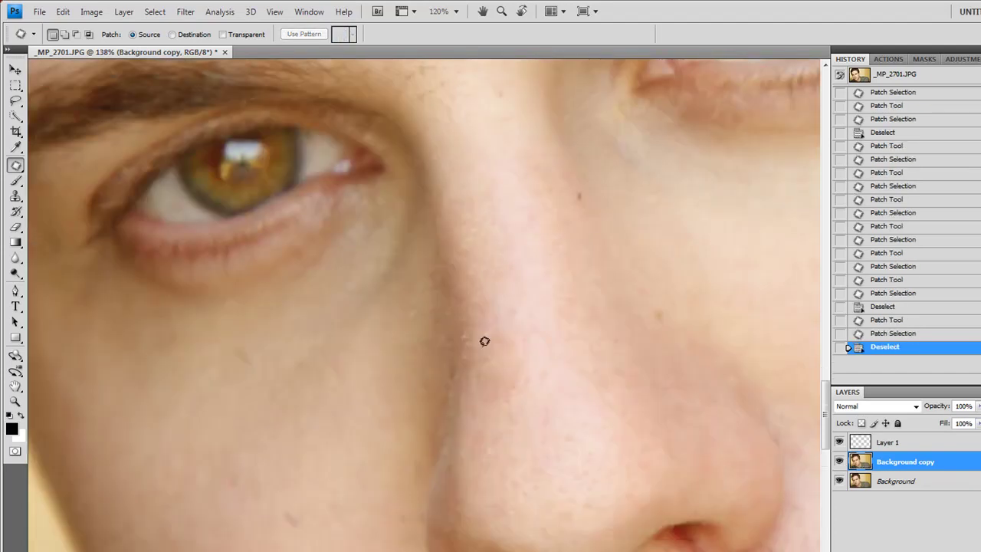
Patch the pale specks farther down the shaded side of the nose and on the adjoining cheek with nearby smooth skin
{"action": "scroll", "coordinate": [485, 339], "scroll_direction": "up", "scroll_amount": 3}
{"action": "left_click_drag", "start_coordinate": [502, 301], "coordinate": [534, 368]}
{"action": "left_click_drag", "start_coordinate": [510, 361], "coordinate": [512, 277]}
{"action": "key", "text": "ctrl+d"}
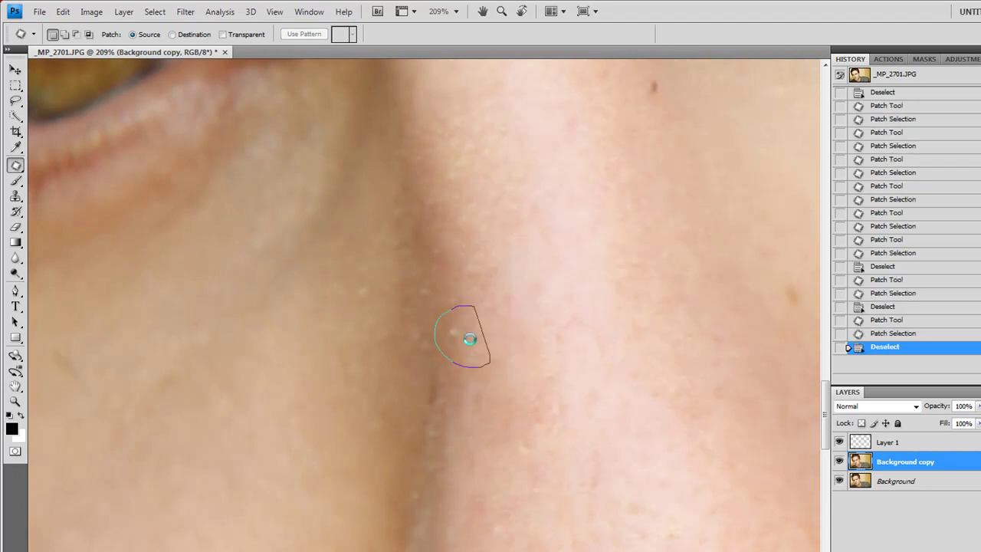
{"action": "mouse_move", "coordinate": [470, 339]}
{"action": "left_mouse_down"}
{"action": "mouse_move", "coordinate": [483, 381]}
{"action": "mouse_move", "coordinate": [490, 226]}
{"action": "left_mouse_up"}
{"action": "scroll", "coordinate": [409, 253], "scroll_direction": "down", "scroll_amount": 1}
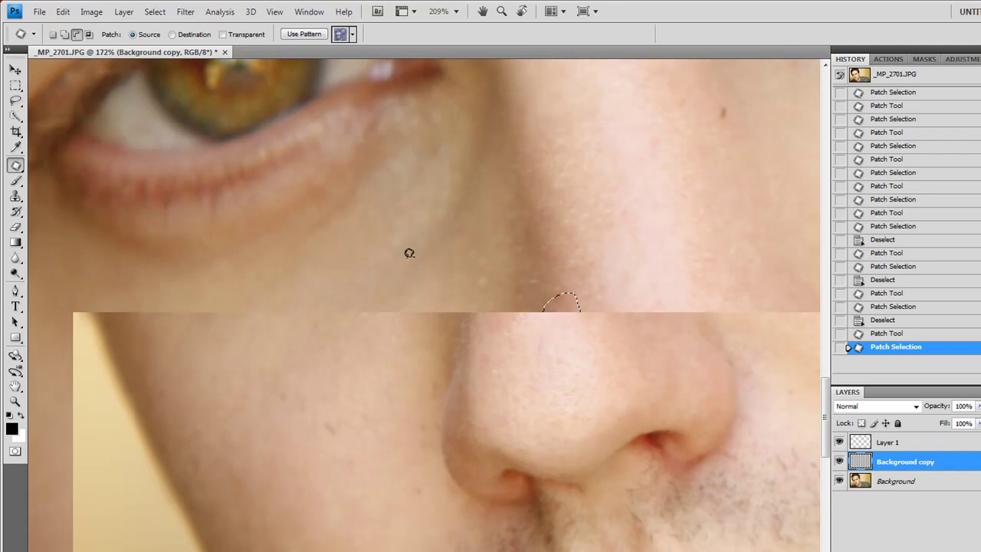
{"action": "left_click_drag", "start_coordinate": [498, 265], "coordinate": [499, 325]}
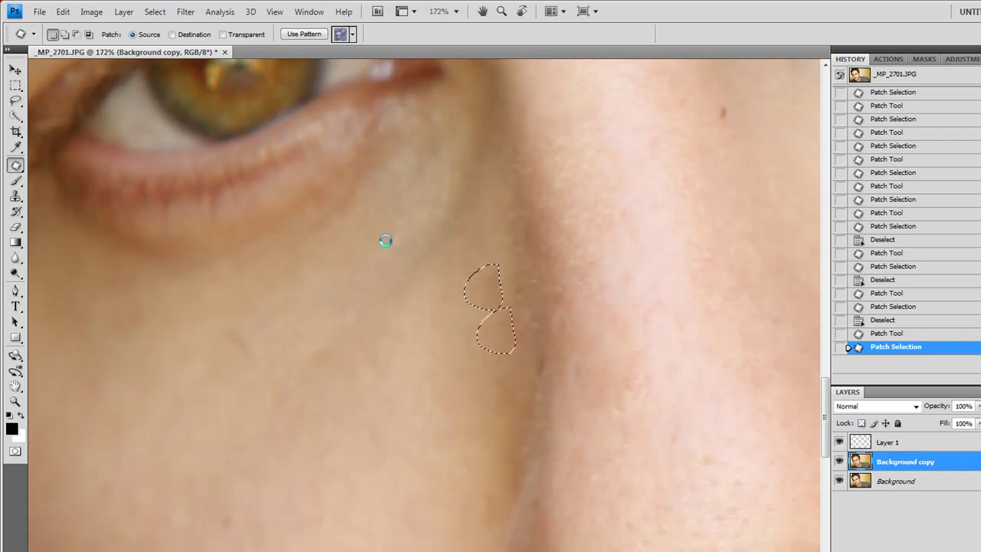
Patch the long crease beneath the inner eye corner with smooth cheek skin from just below it, and clear the selection
{"action": "scroll", "coordinate": [388, 222], "scroll_direction": "down", "scroll_amount": 3}
{"action": "scroll", "coordinate": [414, 240], "scroll_direction": "up", "scroll_amount": 3}
{"action": "mouse_move", "coordinate": [424, 233]}
{"action": "left_mouse_down"}
{"action": "mouse_move", "coordinate": [303, 328]}
{"action": "mouse_move", "coordinate": [464, 188]}
{"action": "mouse_move", "coordinate": [429, 226]}
{"action": "left_mouse_up"}
{"action": "left_click_drag", "start_coordinate": [421, 263], "coordinate": [429, 362]}
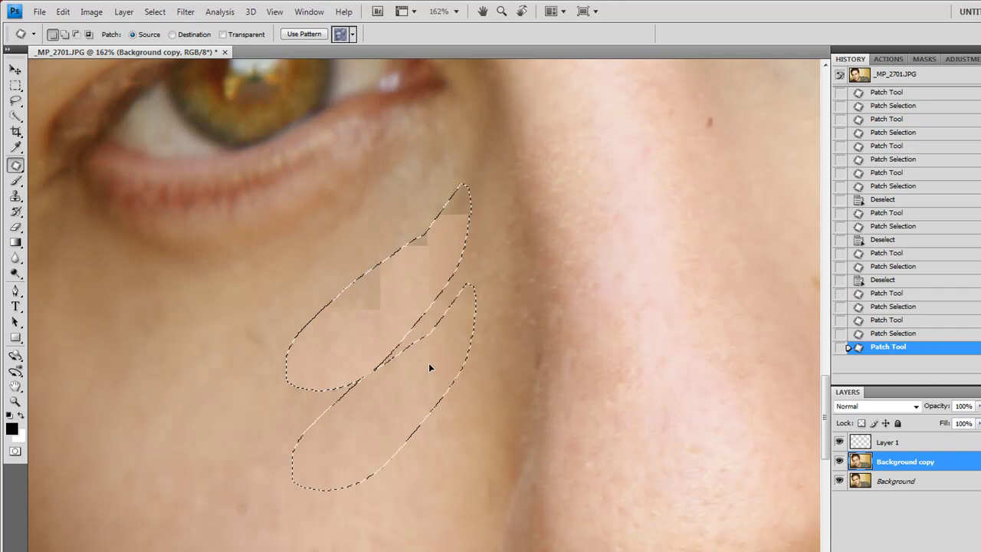
{"action": "key", "text": "ctrl+d"}
{"action": "scroll", "coordinate": [318, 289], "scroll_direction": "down", "scroll_amount": 3}
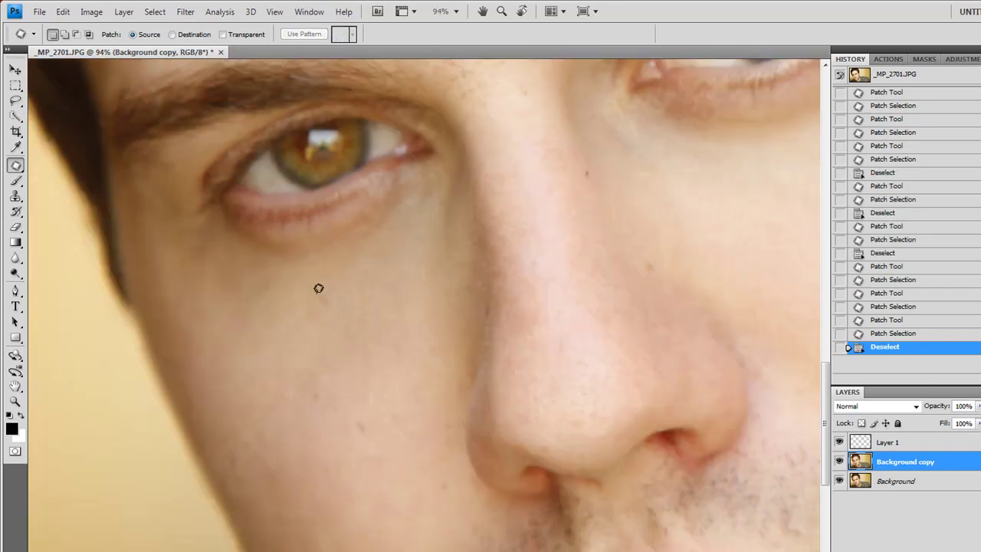
Patch the uneven skin under the eye and the small dark marks in the middle of the shaded cheek
{"action": "scroll", "coordinate": [319, 288], "scroll_direction": "up", "scroll_amount": 3}
{"action": "left_click_drag", "start_coordinate": [337, 283], "coordinate": [385, 309]}
{"action": "scroll", "coordinate": [354, 285], "scroll_direction": "down", "scroll_amount": 3}
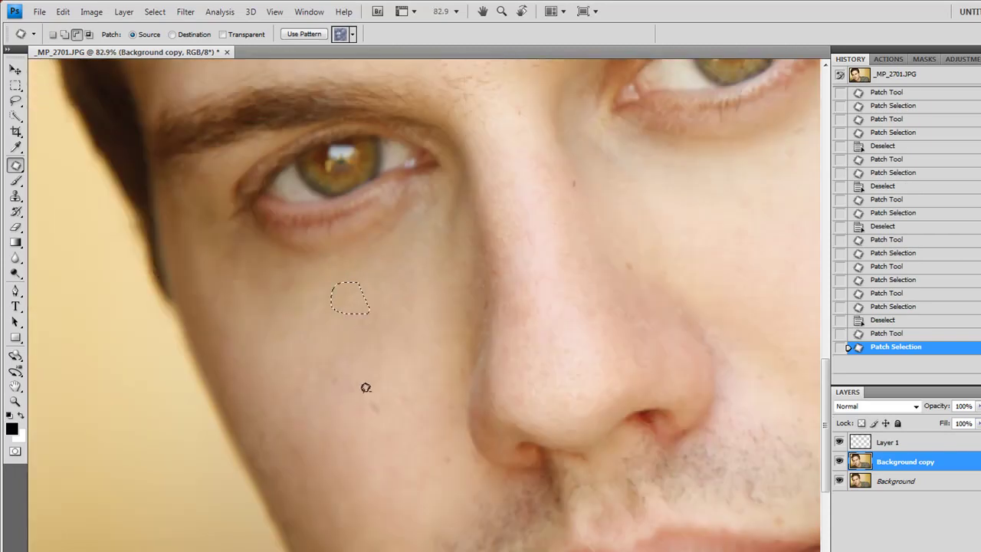
{"action": "scroll", "coordinate": [363, 388], "scroll_direction": "up", "scroll_amount": 3}
{"action": "mouse_move", "coordinate": [410, 377]}
{"action": "left_mouse_down"}
{"action": "mouse_move", "coordinate": [451, 399]}
{"action": "mouse_move", "coordinate": [445, 346]}
{"action": "mouse_move", "coordinate": [434, 350]}
{"action": "left_mouse_up"}
{"action": "left_click_drag", "start_coordinate": [320, 375], "coordinate": [320, 377]}
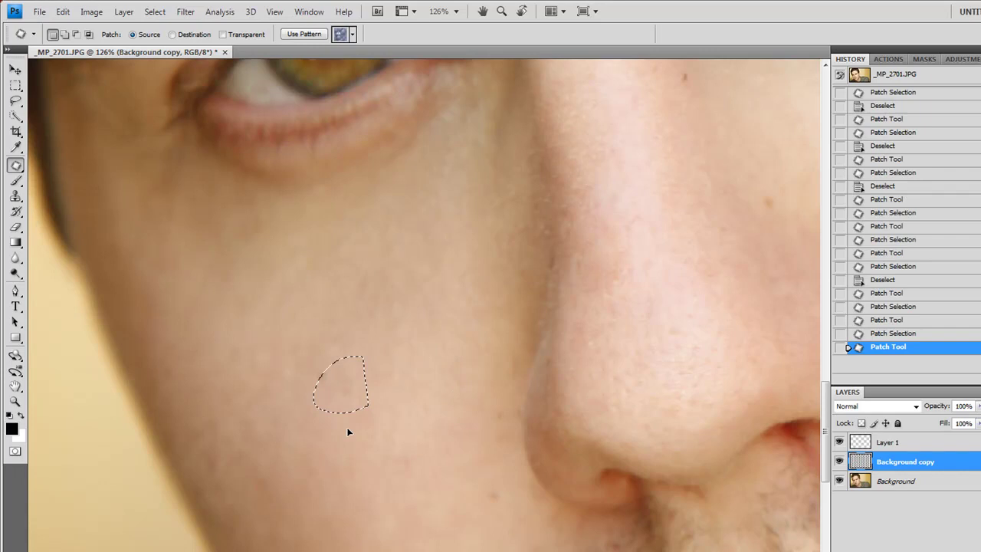
Patch the remaining uneven spots on the shaded cheek below the outer part of the eye and clear the selection
{"action": "mouse_move", "coordinate": [270, 278]}
{"action": "left_mouse_down"}
{"action": "mouse_move", "coordinate": [243, 374]}
{"action": "mouse_move", "coordinate": [312, 334]}
{"action": "mouse_move", "coordinate": [332, 402]}
{"action": "left_mouse_up"}
{"action": "left_click_drag", "start_coordinate": [265, 212], "coordinate": [267, 256]}
{"action": "left_click_drag", "start_coordinate": [254, 240], "coordinate": [304, 270]}
{"action": "key", "text": "ctrl+d"}
Patch the fine lines just below the outer corner of the eye on the shaded side
{"action": "left_click_drag", "start_coordinate": [174, 198], "coordinate": [269, 365]}
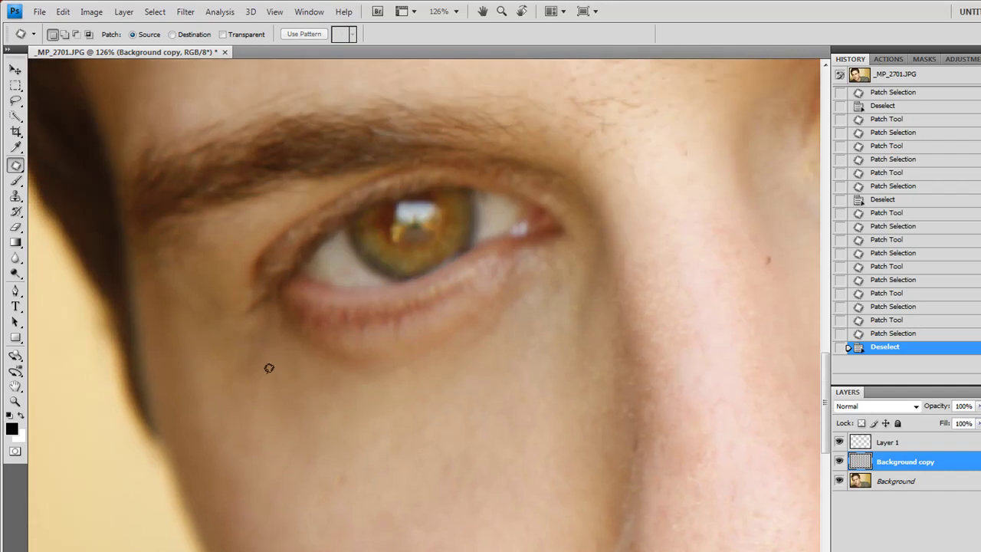
{"action": "mouse_move", "coordinate": [257, 318]}
{"action": "left_mouse_down"}
{"action": "mouse_move", "coordinate": [245, 326]}
{"action": "mouse_move", "coordinate": [288, 386]}
{"action": "mouse_move", "coordinate": [296, 361]}
{"action": "left_mouse_up"}
{"action": "scroll", "coordinate": [297, 332], "scroll_direction": "down", "scroll_amount": 3}
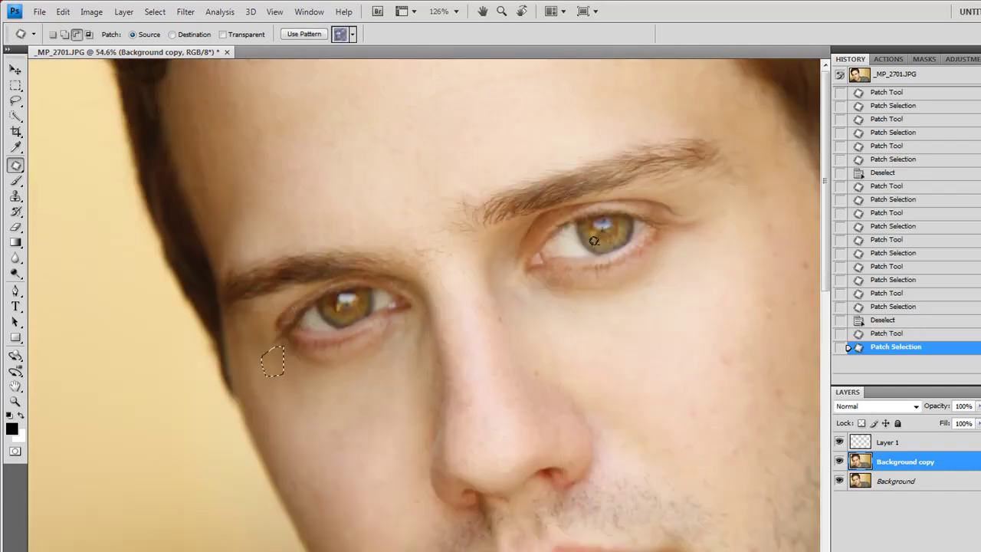
Patch the small dark marks on the brightly lit cheek below the outer corner of the other eye
{"action": "scroll", "coordinate": [659, 246], "scroll_direction": "down", "scroll_amount": 2}
{"action": "scroll", "coordinate": [390, 338], "scroll_direction": "up", "scroll_amount": 4}
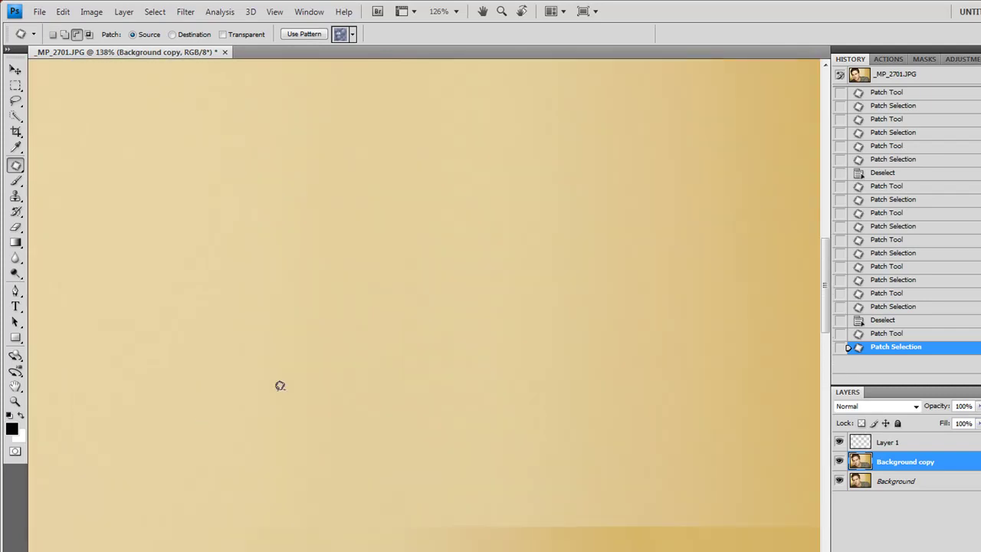
{"action": "scroll", "coordinate": [342, 337], "scroll_direction": "down", "scroll_amount": 4}
{"action": "scroll", "coordinate": [129, 416], "scroll_direction": "up", "scroll_amount": 4}
{"action": "left_click_drag", "start_coordinate": [143, 466], "coordinate": [430, 286]}
{"action": "scroll", "coordinate": [452, 201], "scroll_direction": "up", "scroll_amount": 3}
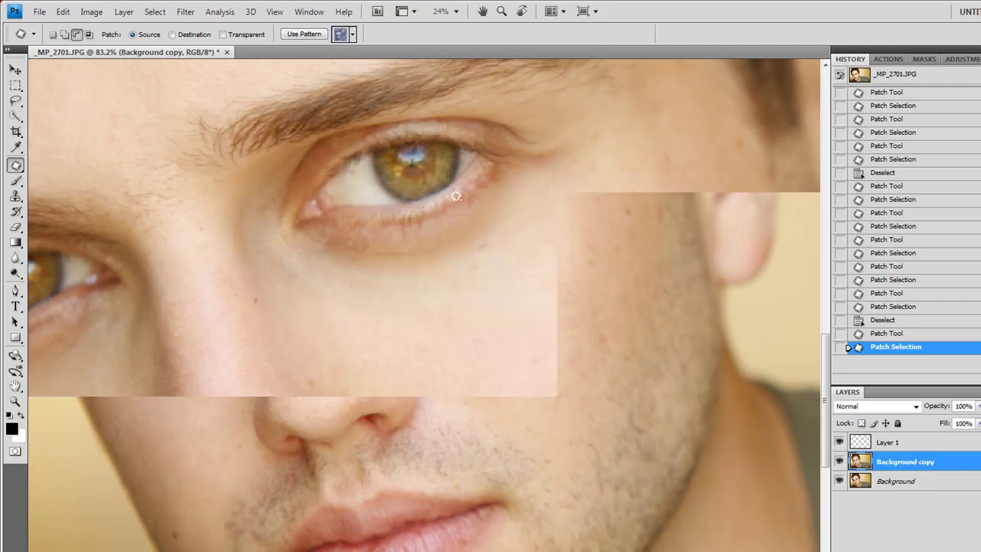
{"action": "mouse_move", "coordinate": [501, 247]}
{"action": "left_mouse_down"}
{"action": "mouse_move", "coordinate": [504, 267]}
{"action": "mouse_move", "coordinate": [503, 250]}
{"action": "left_mouse_up"}
{"action": "left_click_drag", "start_coordinate": [472, 281], "coordinate": [549, 279]}
Patch the reddish spots across the middle of the lit cheek with clear skin beside them
{"action": "left_click_drag", "start_coordinate": [505, 400], "coordinate": [368, 304]}
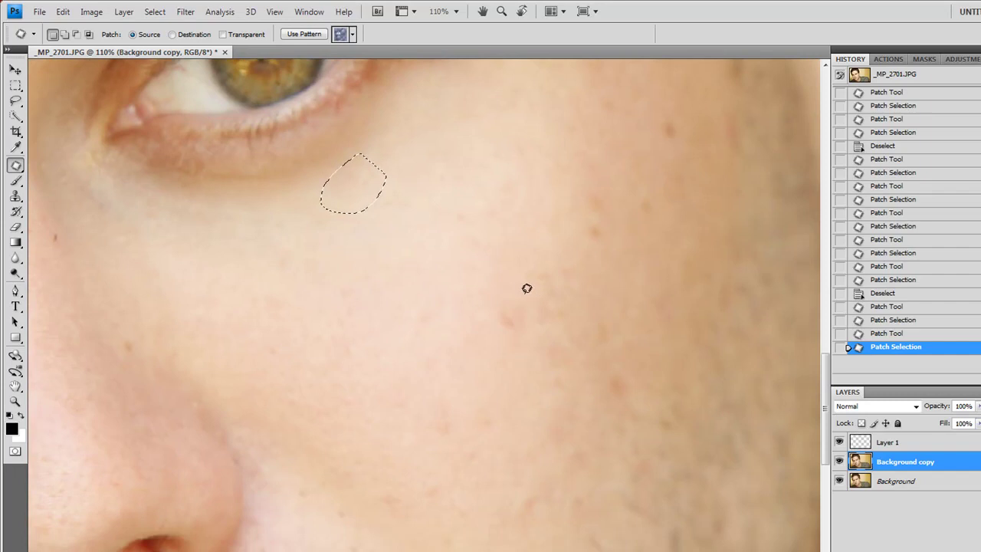
{"action": "mouse_move", "coordinate": [526, 289]}
{"action": "left_mouse_down"}
{"action": "mouse_move", "coordinate": [524, 316]}
{"action": "mouse_move", "coordinate": [527, 290]}
{"action": "left_mouse_up"}
{"action": "left_click_drag", "start_coordinate": [500, 318], "coordinate": [433, 326]}
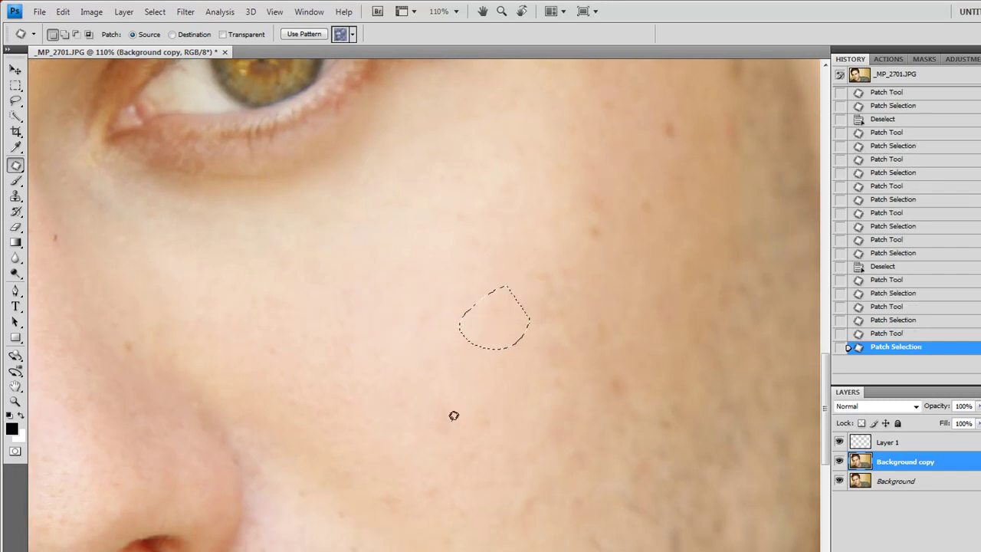
{"action": "left_click_drag", "start_coordinate": [473, 419], "coordinate": [478, 384]}
{"action": "left_click_drag", "start_coordinate": [595, 332], "coordinate": [474, 363]}
{"action": "mouse_move", "coordinate": [501, 394]}
{"action": "left_mouse_down"}
{"action": "mouse_move", "coordinate": [484, 432]}
{"action": "mouse_move", "coordinate": [502, 390]}
{"action": "left_mouse_up"}
Patch the brown spots on the outer cheek between the eye and the ear
{"action": "left_click_drag", "start_coordinate": [502, 300], "coordinate": [502, 450]}
{"action": "left_click_drag", "start_coordinate": [455, 429], "coordinate": [474, 411]}
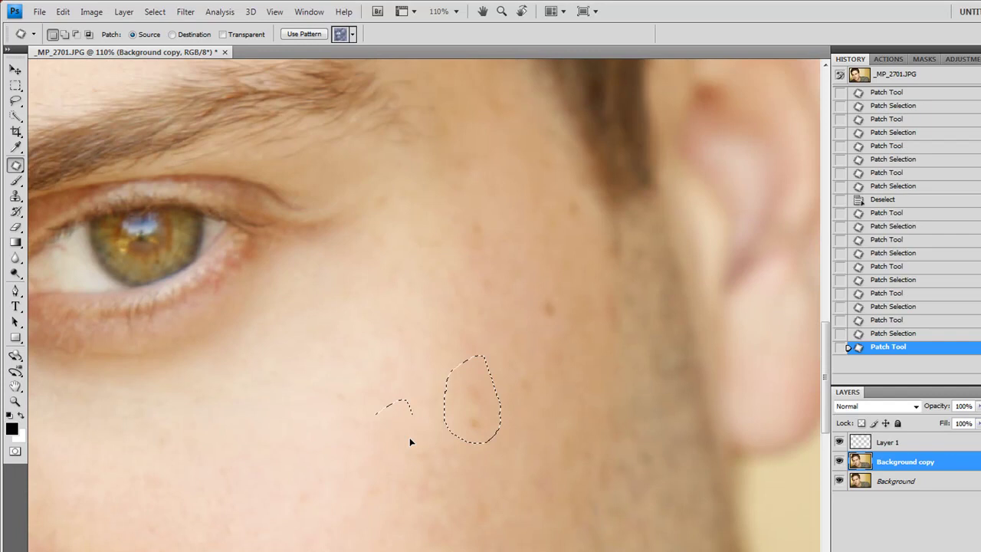
{"action": "left_click_drag", "start_coordinate": [409, 439], "coordinate": [412, 427]}
{"action": "left_click_drag", "start_coordinate": [551, 329], "coordinate": [552, 329]}
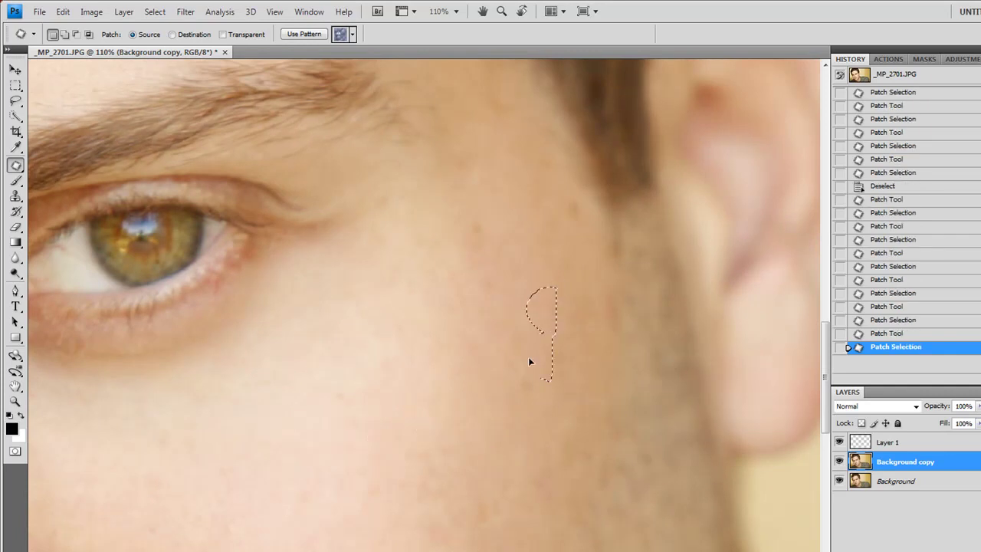
{"action": "left_click_drag", "start_coordinate": [529, 362], "coordinate": [529, 364]}
{"action": "mouse_move", "coordinate": [615, 330]}
{"action": "left_mouse_down"}
{"action": "mouse_move", "coordinate": [615, 288]}
{"action": "mouse_move", "coordinate": [621, 352]}
{"action": "mouse_move", "coordinate": [598, 363]}
{"action": "left_mouse_up"}
Patch the spot beside the sideburn and the small spots on the temple area next to the eye
{"action": "mouse_move", "coordinate": [579, 201]}
{"action": "left_mouse_down"}
{"action": "mouse_move", "coordinate": [551, 203]}
{"action": "mouse_move", "coordinate": [581, 235]}
{"action": "left_mouse_up"}
{"action": "left_click_drag", "start_coordinate": [566, 219], "coordinate": [566, 244]}
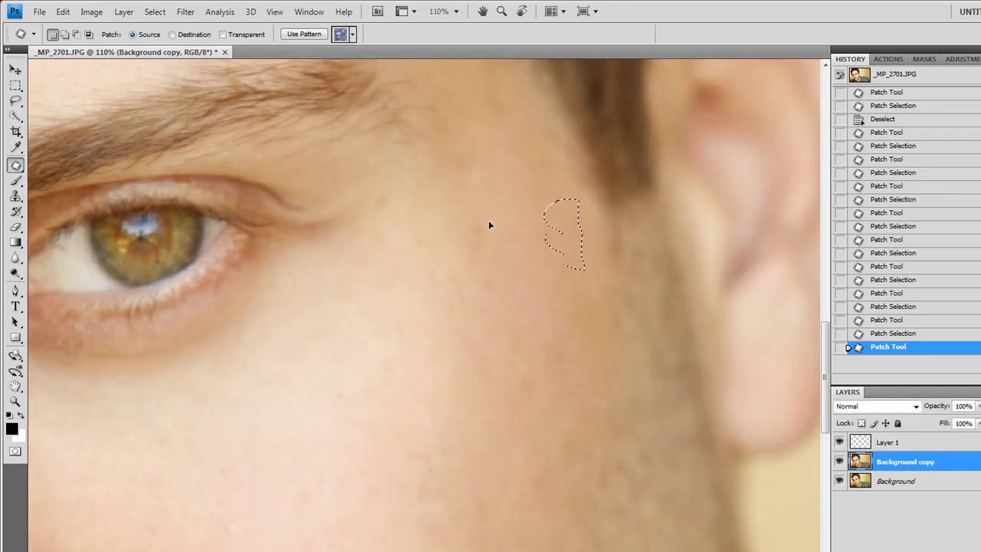
{"action": "mouse_move", "coordinate": [489, 217]}
{"action": "left_mouse_down"}
{"action": "mouse_move", "coordinate": [495, 260]}
{"action": "mouse_move", "coordinate": [493, 205]}
{"action": "left_mouse_up"}
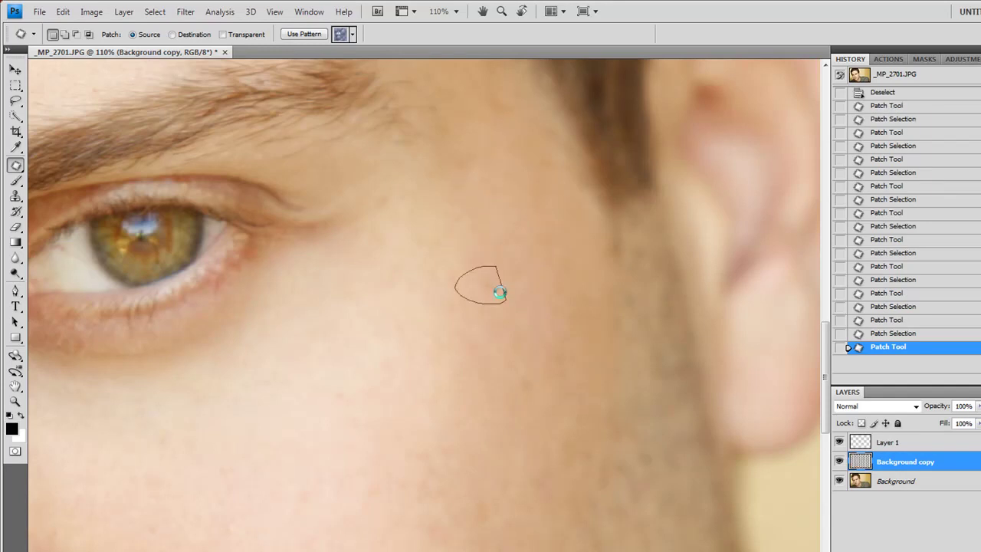
{"action": "left_click_drag", "start_coordinate": [491, 282], "coordinate": [483, 325]}
Patch the reddish blemishes on the lower lit cheek above the beard area and clear the selection
{"action": "scroll", "coordinate": [411, 287], "scroll_direction": "down", "scroll_amount": 3}
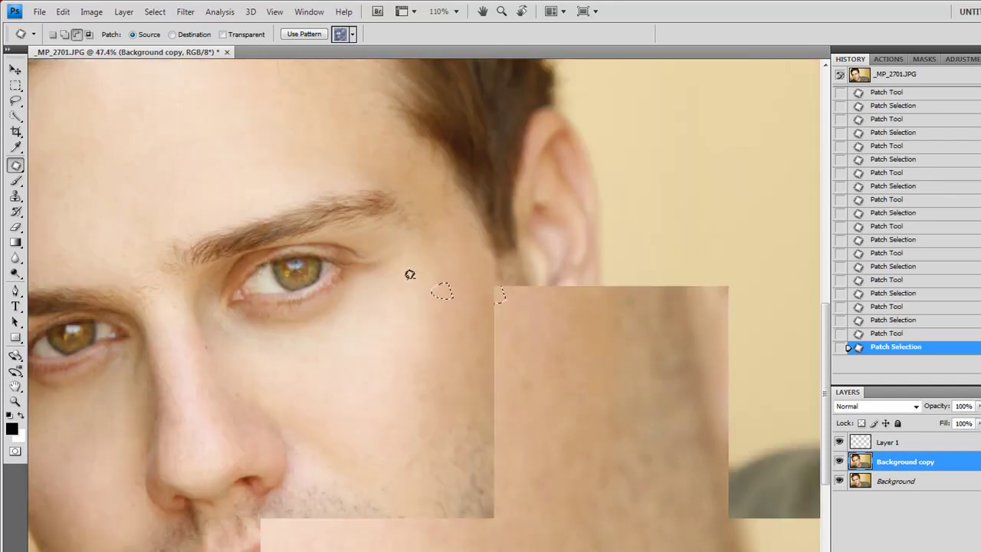
{"action": "scroll", "coordinate": [410, 275], "scroll_direction": "down", "scroll_amount": 3}
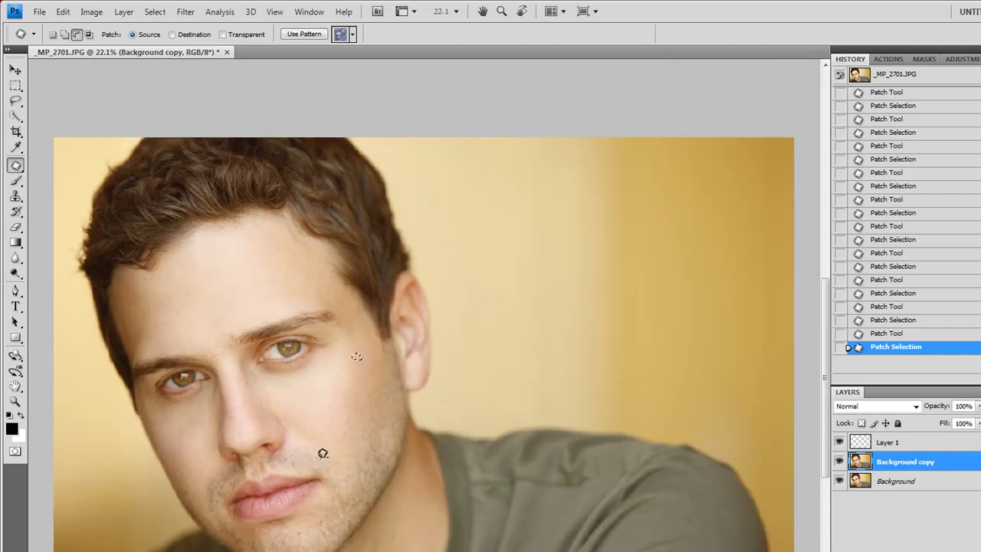
{"action": "scroll", "coordinate": [323, 454], "scroll_direction": "up", "scroll_amount": 7}
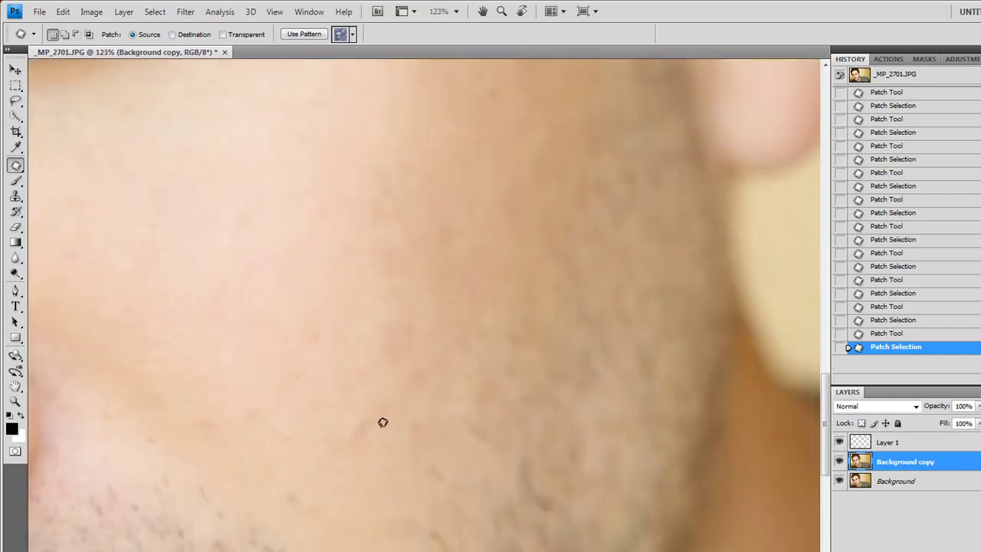
{"action": "key", "text": "ctrl+d"}
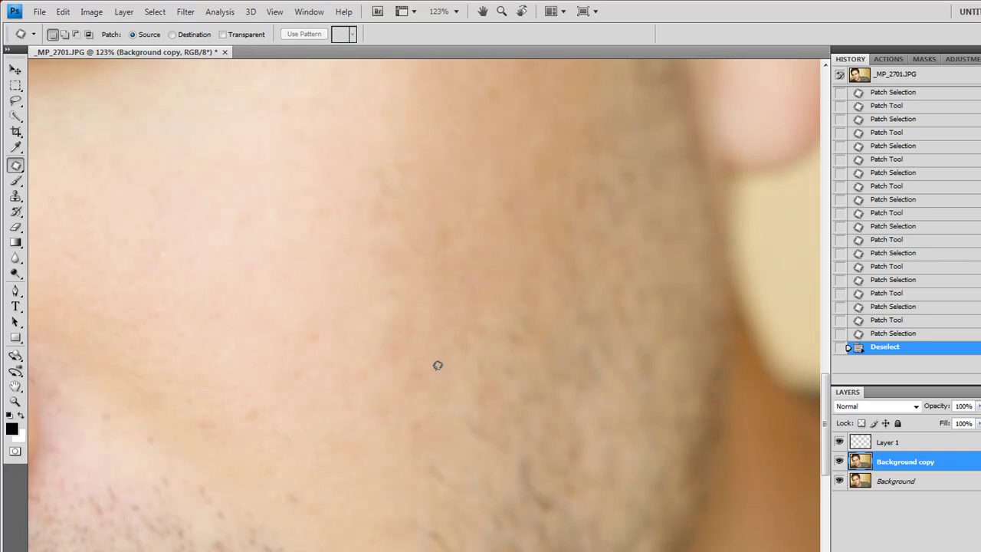
{"action": "left_click_drag", "start_coordinate": [427, 402], "coordinate": [439, 399]}
{"action": "mouse_move", "coordinate": [431, 398]}
{"action": "left_mouse_down"}
{"action": "mouse_move", "coordinate": [445, 335]}
{"action": "mouse_move", "coordinate": [405, 370]}
{"action": "mouse_move", "coordinate": [357, 356]}
{"action": "left_mouse_up"}
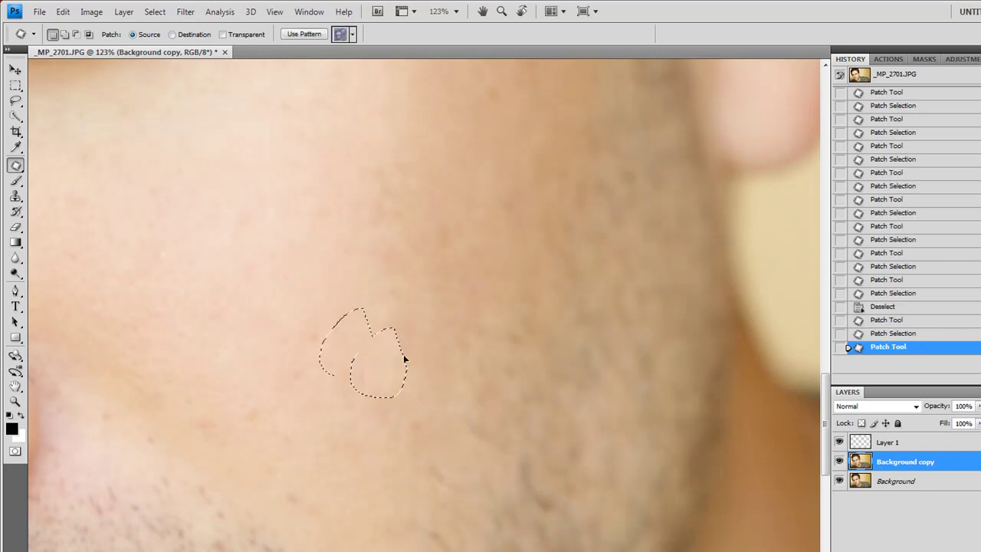
{"action": "key", "text": "ctrl+d"}
Patch the two reddish spots on the cheek beside the nostril, clearing the selection after each
{"action": "left_click_drag", "start_coordinate": [329, 285], "coordinate": [417, 287]}
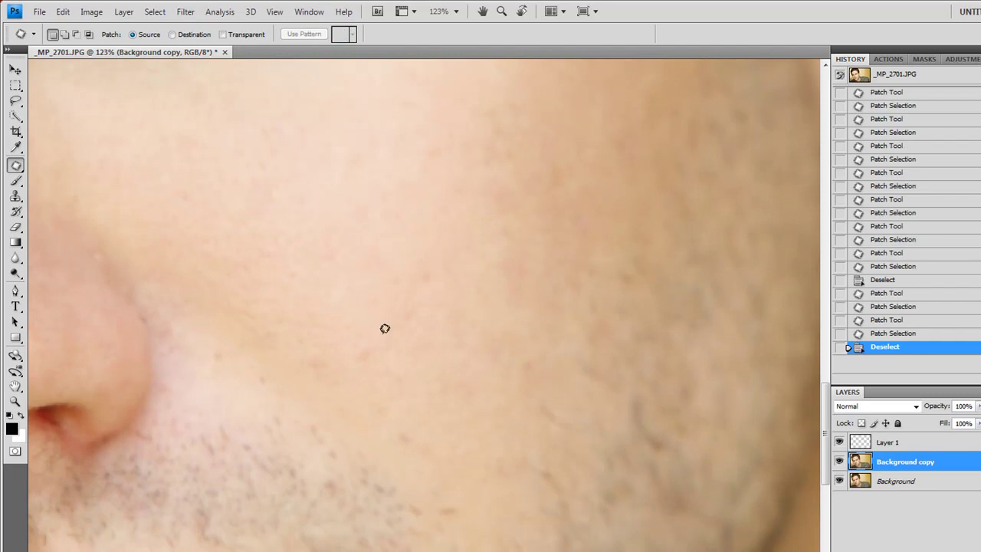
{"action": "left_click_drag", "start_coordinate": [405, 366], "coordinate": [402, 370]}
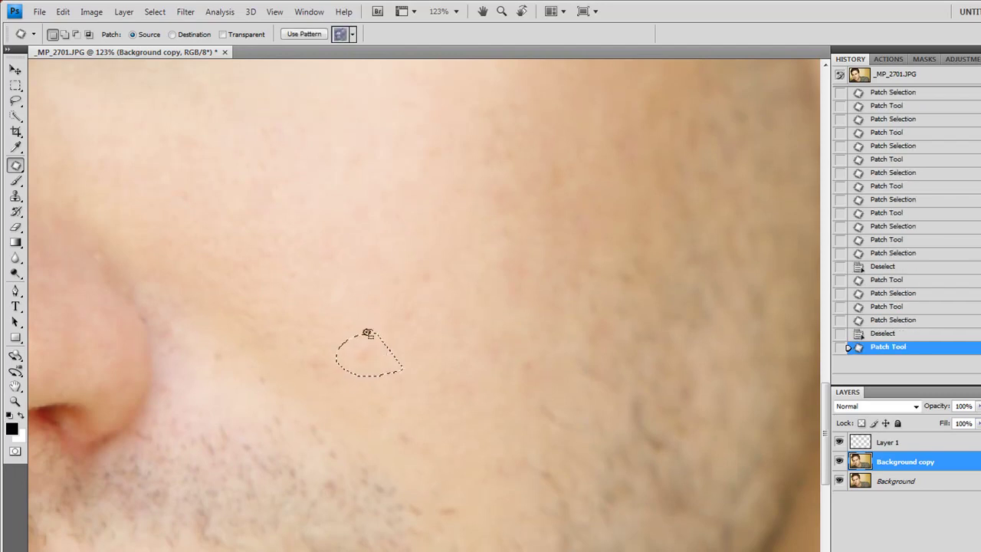
{"action": "left_click_drag", "start_coordinate": [367, 343], "coordinate": [339, 306]}
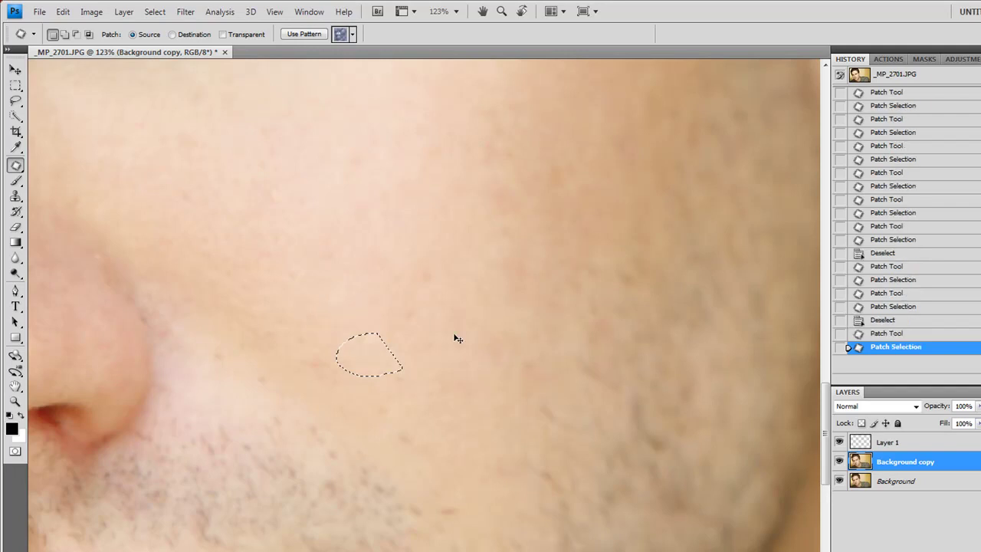
{"action": "key", "text": "ctrl+d"}
{"action": "left_click_drag", "start_coordinate": [338, 378], "coordinate": [322, 384]}
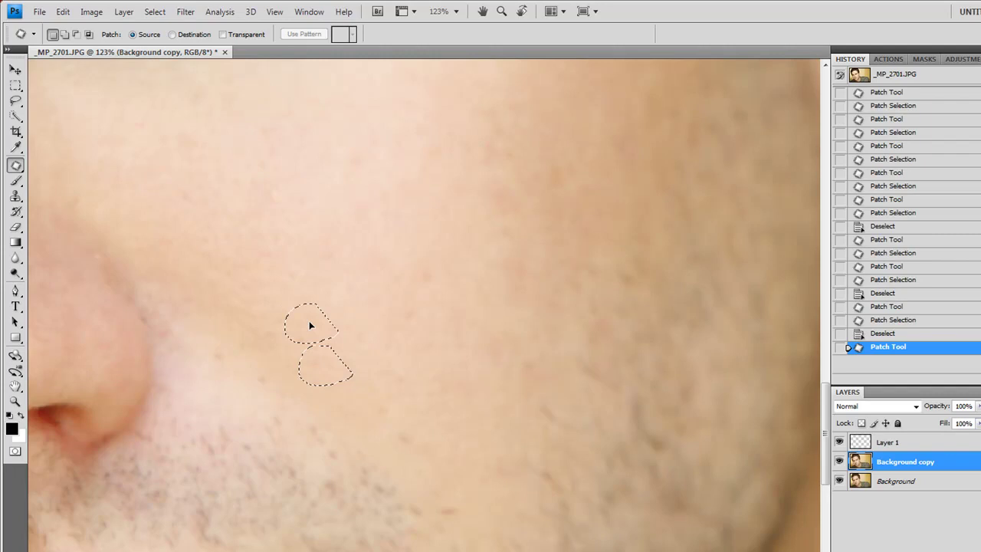
{"action": "left_click_drag", "start_coordinate": [311, 326], "coordinate": [311, 326]}
{"action": "key", "text": "ctrl+d"}
Patch the remaining reddish marks in the middle of the cheek and the dark marks along the edge of the beard
{"action": "mouse_move", "coordinate": [413, 264]}
{"action": "left_mouse_down"}
{"action": "mouse_move", "coordinate": [456, 280]}
{"action": "mouse_move", "coordinate": [434, 349]}
{"action": "mouse_move", "coordinate": [524, 450]}
{"action": "left_mouse_up"}
{"action": "key", "text": "ctrl+d"}
{"action": "left_click_drag", "start_coordinate": [530, 460], "coordinate": [534, 426]}
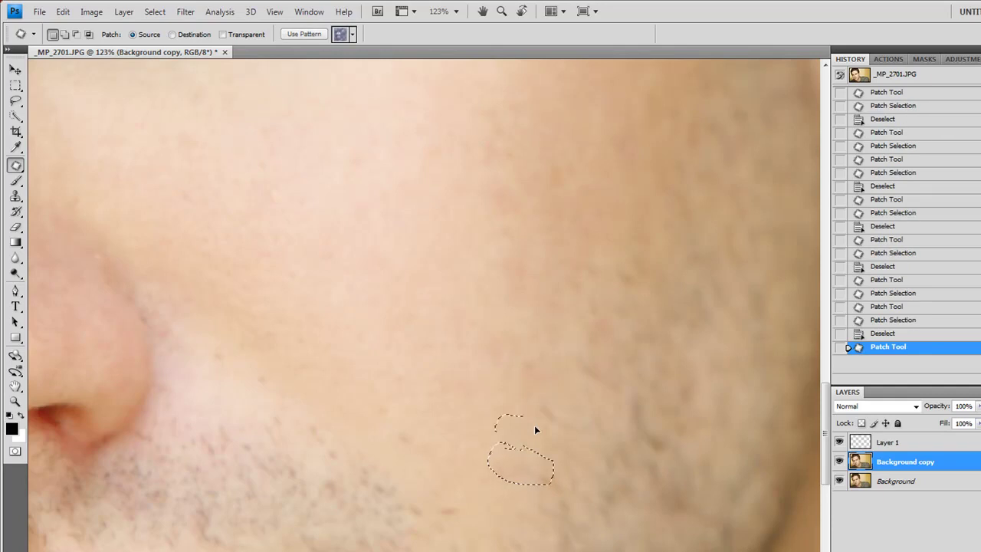
{"action": "left_click_drag", "start_coordinate": [534, 349], "coordinate": [522, 412]}
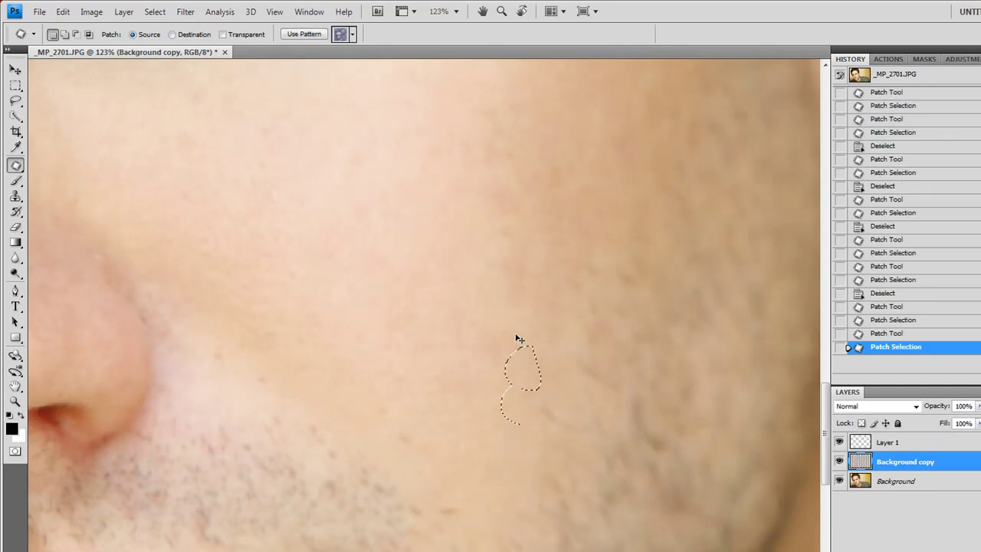
{"action": "left_click_drag", "start_coordinate": [514, 336], "coordinate": [523, 355]}
{"action": "left_click_drag", "start_coordinate": [507, 366], "coordinate": [499, 403]}
Patch a long vertical strip of blotchy skin on the outer cheek with smoother skin nearer the nose, and deselect
{"action": "scroll", "coordinate": [509, 322], "scroll_direction": "up", "scroll_amount": 3}
{"action": "mouse_move", "coordinate": [504, 297]}
{"action": "left_mouse_down"}
{"action": "mouse_move", "coordinate": [521, 415]}
{"action": "mouse_move", "coordinate": [503, 294]}
{"action": "left_mouse_up"}
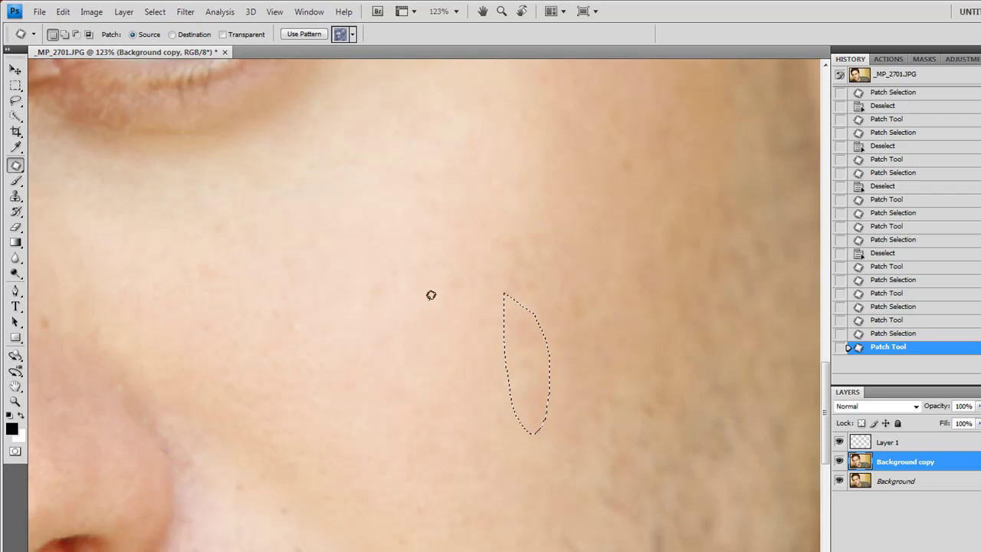
{"action": "mouse_move", "coordinate": [431, 290]}
{"action": "left_mouse_down"}
{"action": "mouse_move", "coordinate": [448, 391]}
{"action": "mouse_move", "coordinate": [430, 287]}
{"action": "left_mouse_up"}
{"action": "left_click_drag", "start_coordinate": [547, 359], "coordinate": [547, 361]}
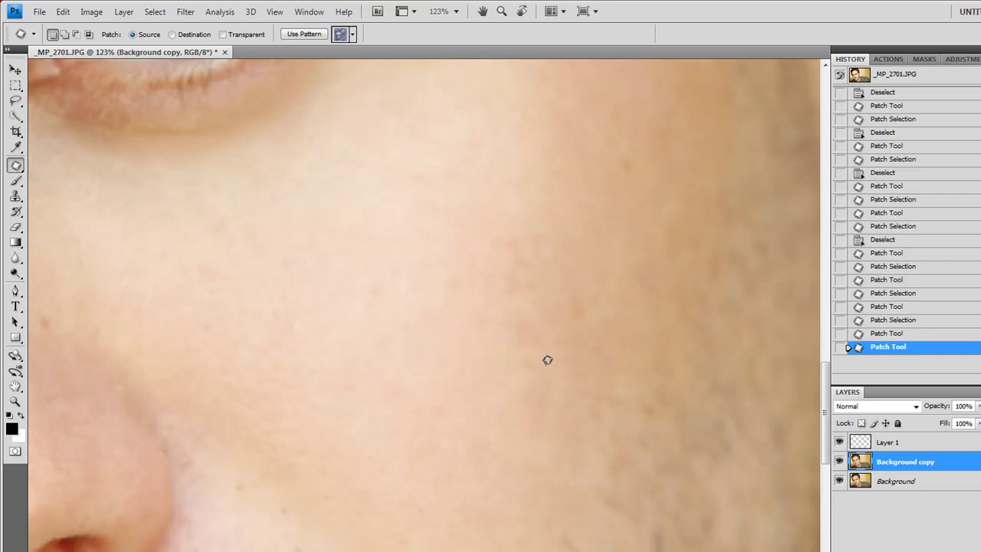
{"action": "left_click_drag", "start_coordinate": [521, 284], "coordinate": [521, 287]}
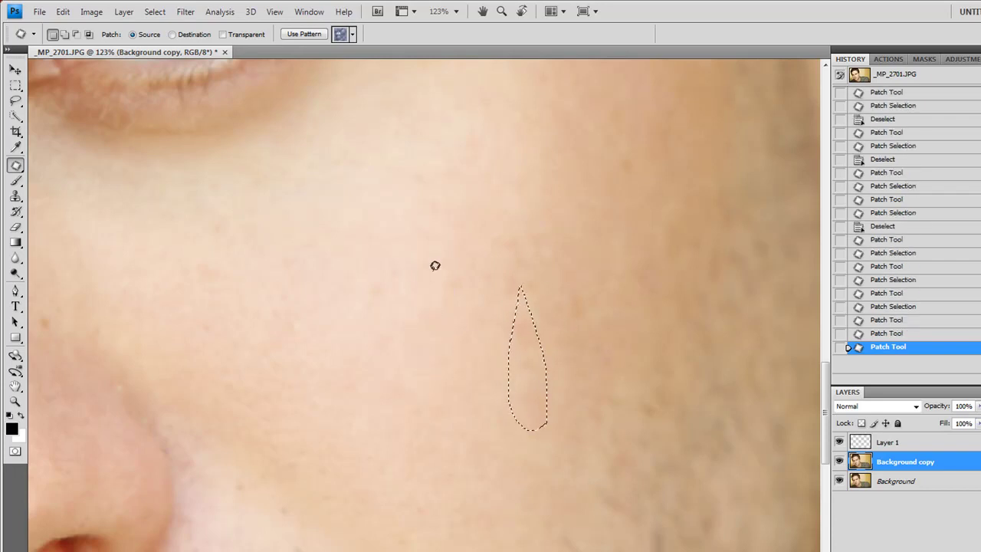
{"action": "left_click_drag", "start_coordinate": [526, 358], "coordinate": [466, 366]}
{"action": "left_click", "coordinate": [567, 336]}
Patch the small dark spot on the outer cheek with skin from just below it and clear the selection
{"action": "left_click_drag", "start_coordinate": [590, 283], "coordinate": [584, 285]}
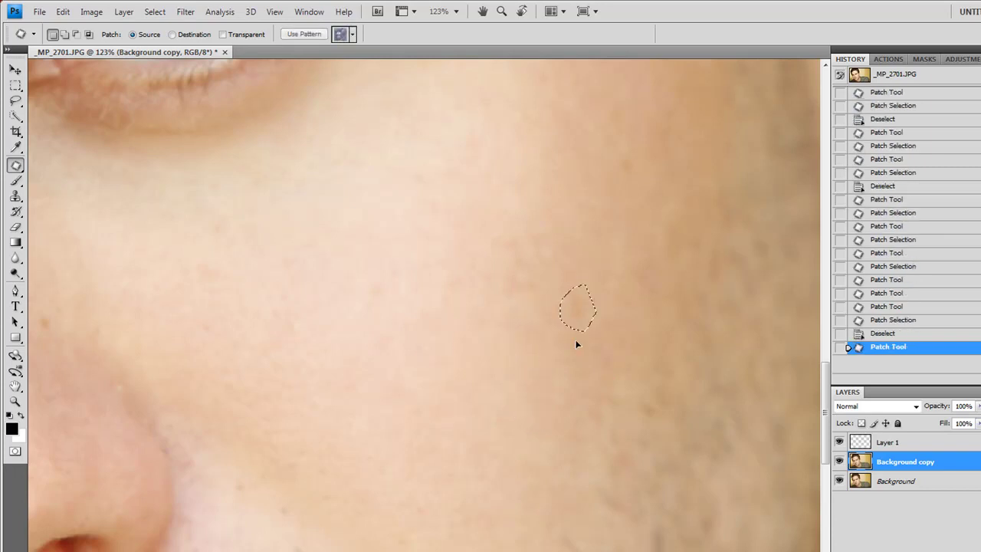
{"action": "left_click_drag", "start_coordinate": [563, 323], "coordinate": [575, 366]}
{"action": "left_click", "coordinate": [498, 236]}
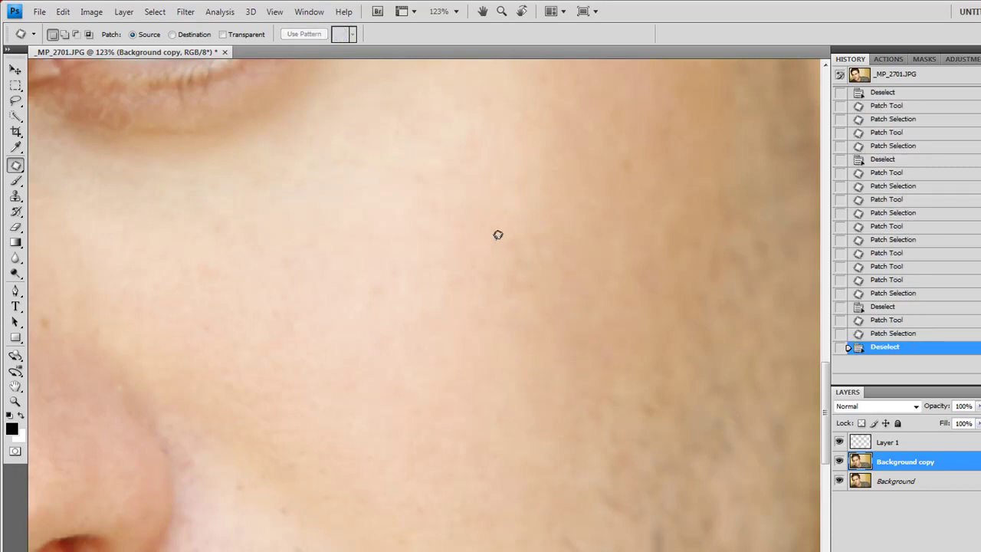
Patch the faint marks in the middle of the cheek, deselect, and patch the small blemish on the upper edge of the nostril
{"action": "left_click_drag", "start_coordinate": [507, 331], "coordinate": [507, 331]}
{"action": "left_click", "coordinate": [388, 191]}
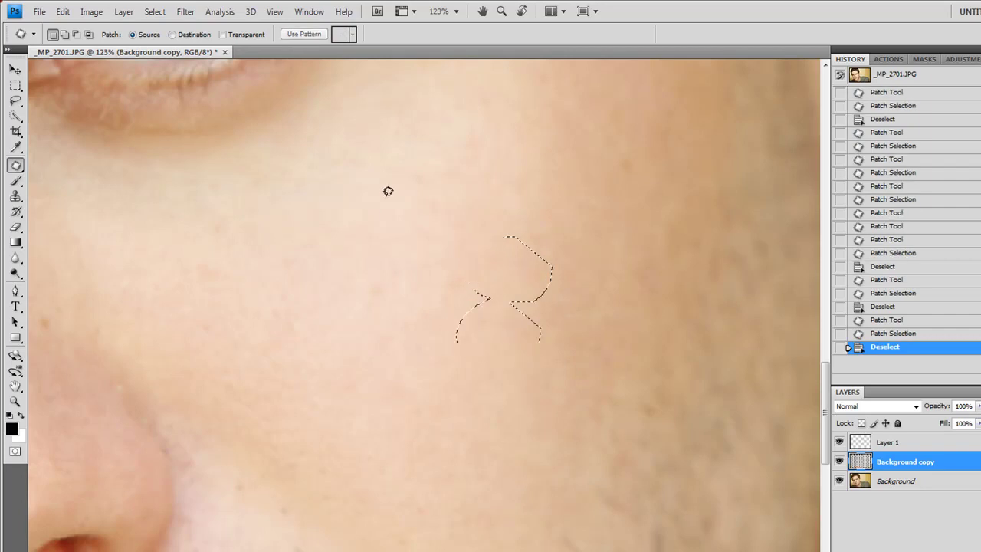
{"action": "scroll", "coordinate": [400, 168], "scroll_direction": "down", "scroll_amount": 5}
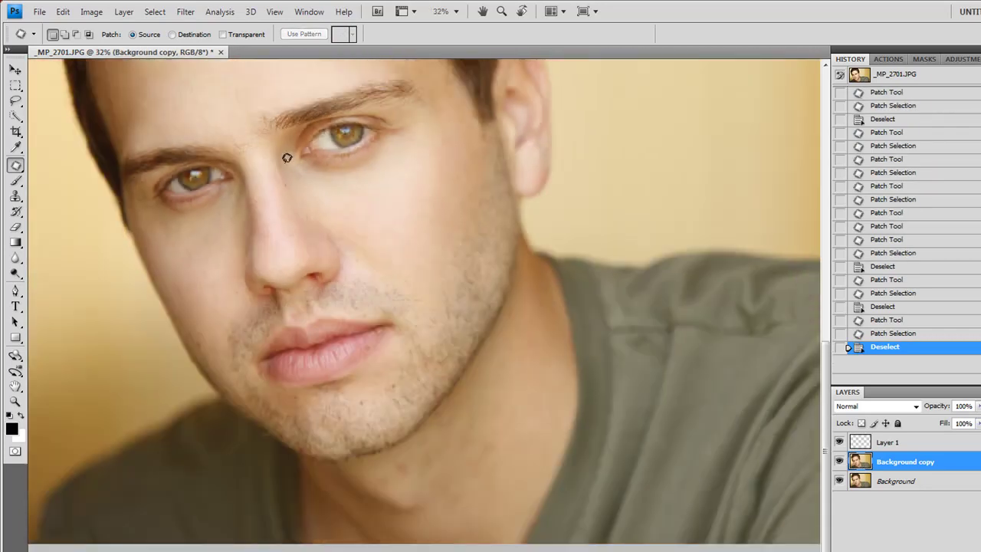
{"action": "scroll", "coordinate": [176, 230], "scroll_direction": "up", "scroll_amount": 2}
{"action": "scroll", "coordinate": [406, 302], "scroll_direction": "up", "scroll_amount": 3}
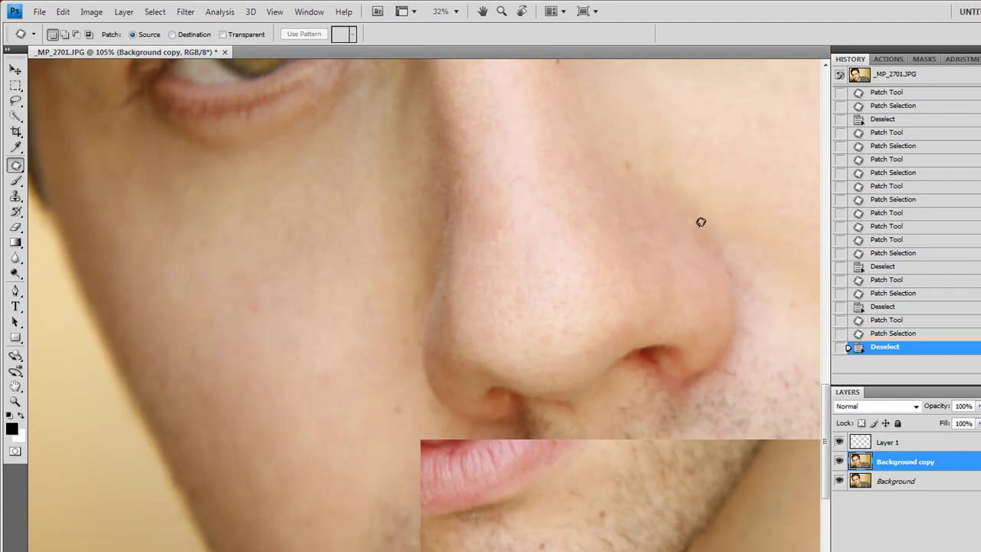
{"action": "scroll", "coordinate": [709, 191], "scroll_direction": "up", "scroll_amount": 4}
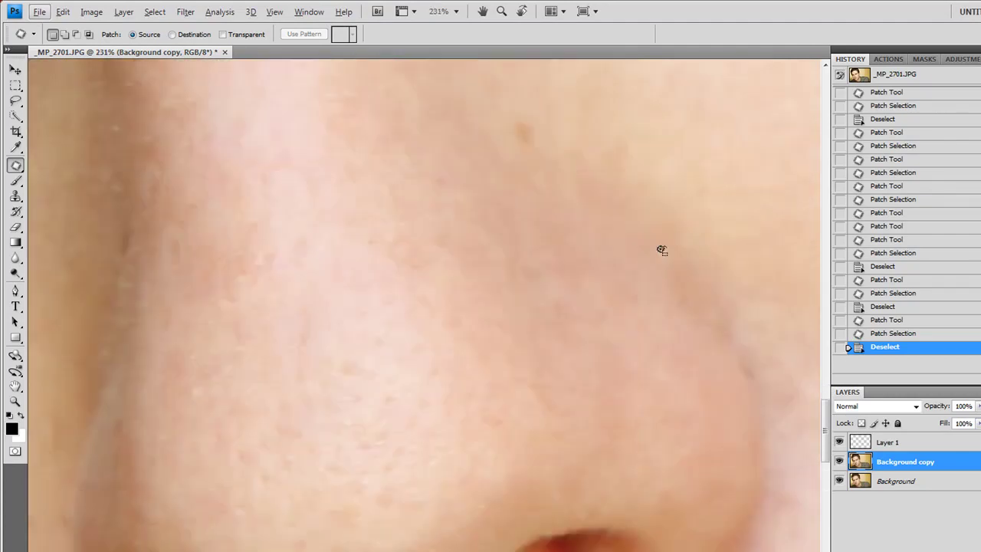
{"action": "left_click_drag", "start_coordinate": [662, 249], "coordinate": [587, 180]}
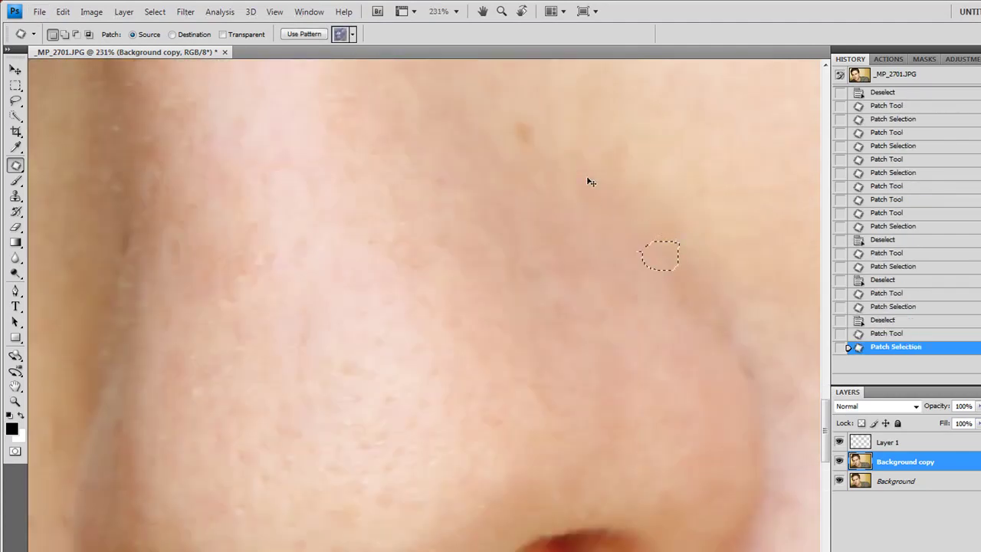
Patch the skin between the inner eye corner and the shadowed side of the nose in two passes, deselecting after each
{"action": "scroll", "coordinate": [581, 162], "scroll_direction": "down", "scroll_amount": 3}
{"action": "scroll", "coordinate": [560, 157], "scroll_direction": "down", "scroll_amount": 5}
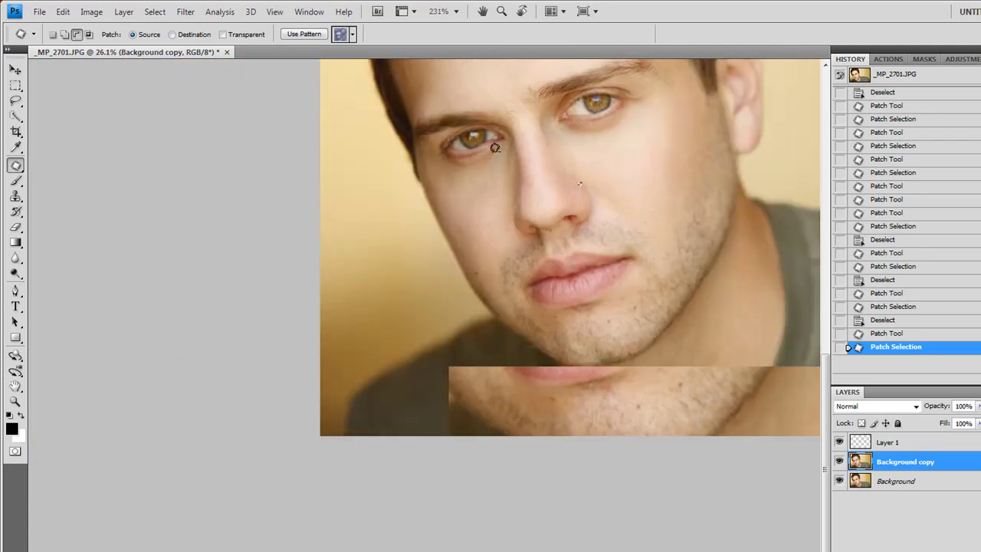
{"action": "scroll", "coordinate": [218, 348], "scroll_direction": "up", "scroll_amount": 5}
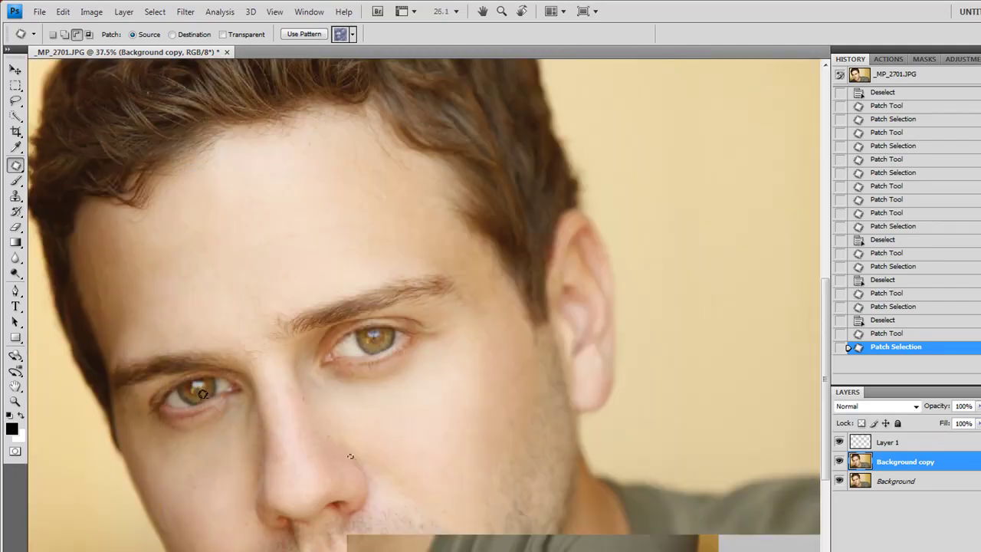
{"action": "scroll", "coordinate": [288, 453], "scroll_direction": "up", "scroll_amount": 2}
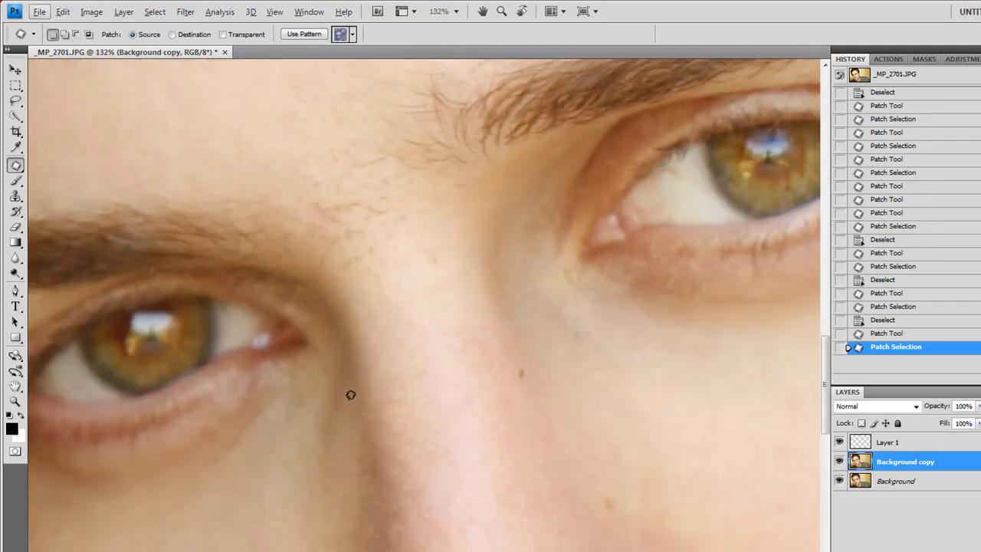
{"action": "mouse_move", "coordinate": [326, 375]}
{"action": "left_mouse_down"}
{"action": "mouse_move", "coordinate": [316, 388]}
{"action": "mouse_move", "coordinate": [331, 488]}
{"action": "left_mouse_up"}
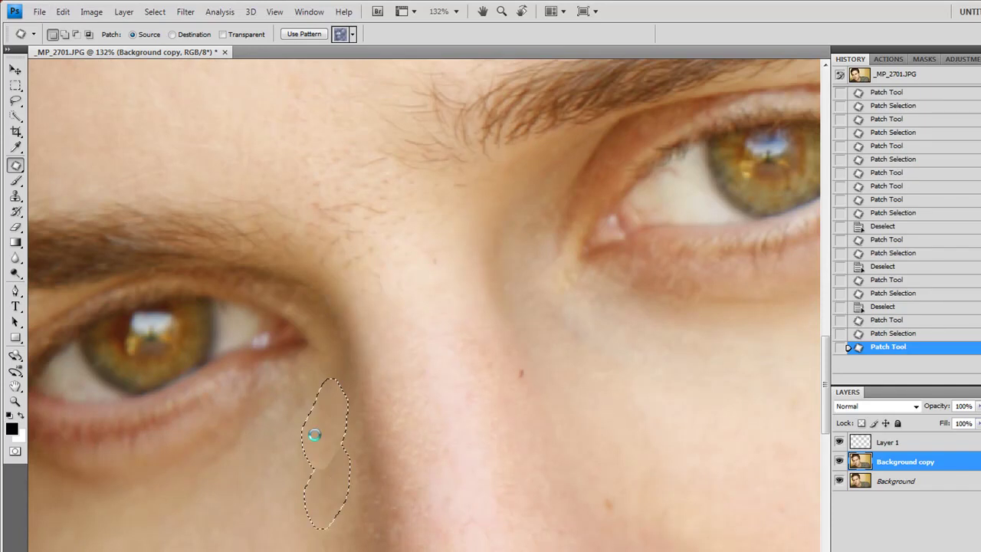
{"action": "key", "text": "ctrl+d"}
{"action": "mouse_move", "coordinate": [313, 382]}
{"action": "left_mouse_down"}
{"action": "mouse_move", "coordinate": [291, 423]}
{"action": "mouse_move", "coordinate": [316, 385]}
{"action": "mouse_move", "coordinate": [307, 469]}
{"action": "mouse_move", "coordinate": [301, 463]}
{"action": "left_mouse_up"}
{"action": "scroll", "coordinate": [412, 344], "scroll_direction": "down", "scroll_amount": 10}
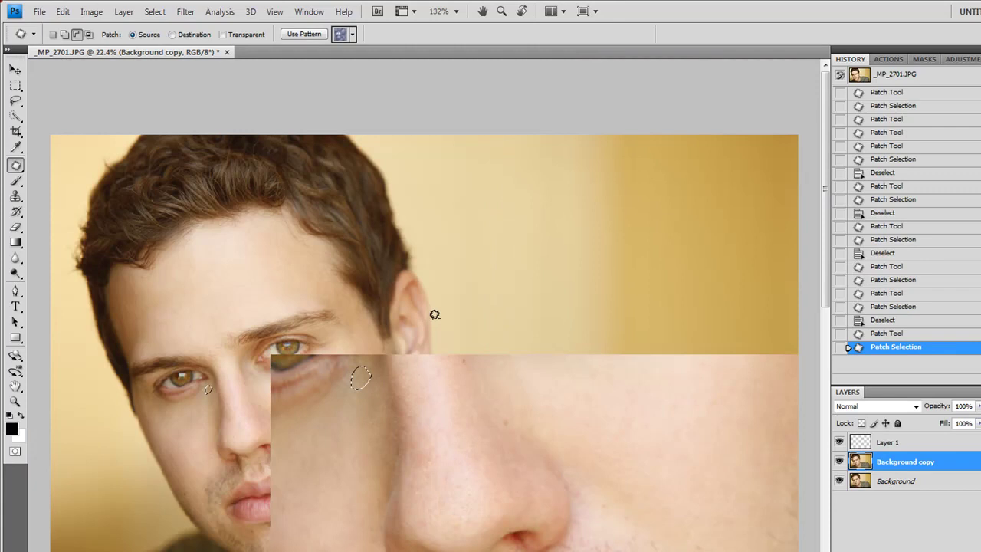
{"action": "key", "text": "ctrl+d"}
Patch the blotchy areas on the shadowed cheek near the face's outer edge and clear the selection
{"action": "scroll", "coordinate": [185, 471], "scroll_direction": "up", "scroll_amount": 10}
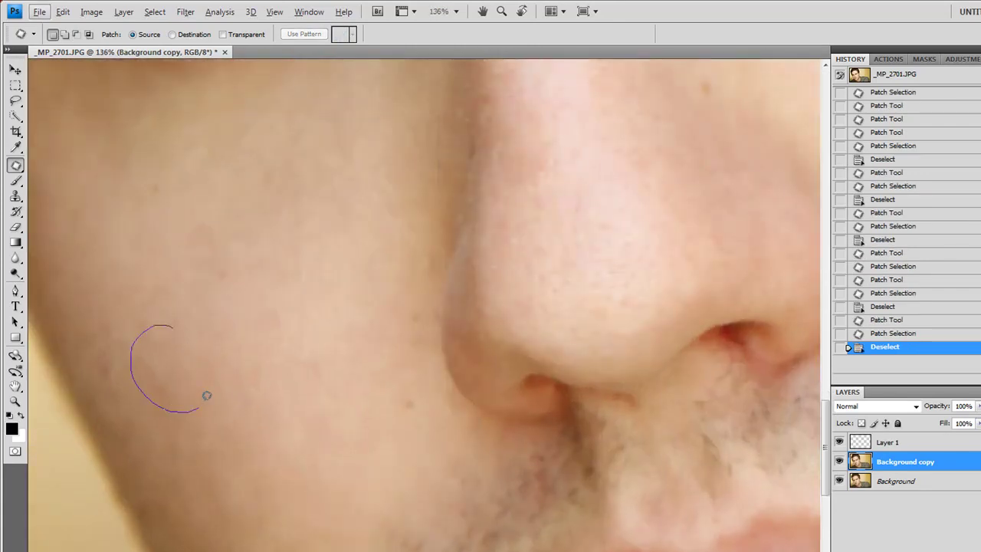
{"action": "left_click_drag", "start_coordinate": [206, 396], "coordinate": [204, 394]}
{"action": "mouse_move", "coordinate": [163, 370]}
{"action": "left_mouse_down"}
{"action": "mouse_move", "coordinate": [233, 402]}
{"action": "mouse_move", "coordinate": [154, 434]}
{"action": "mouse_move", "coordinate": [158, 411]}
{"action": "left_mouse_up"}
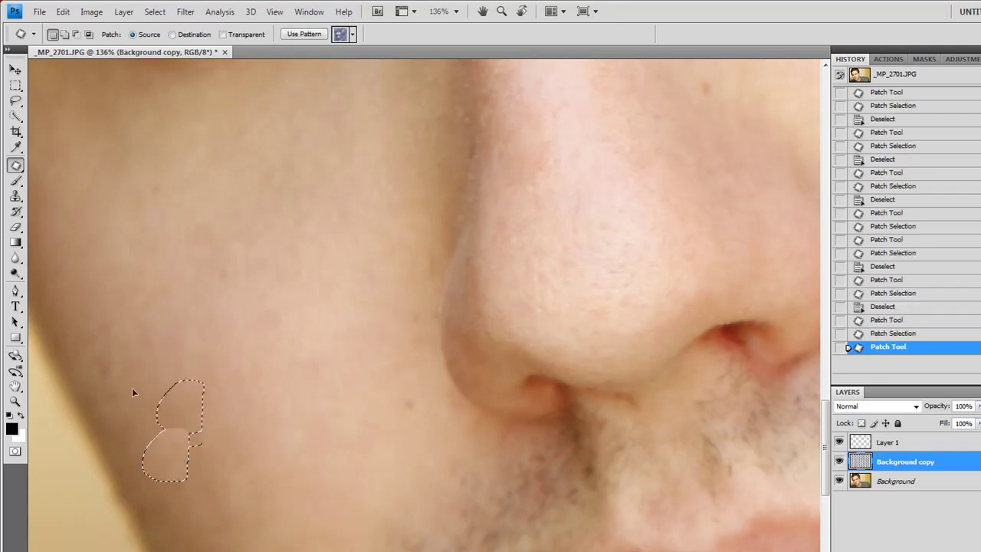
{"action": "mouse_move", "coordinate": [130, 368]}
{"action": "left_mouse_down"}
{"action": "mouse_move", "coordinate": [149, 363]}
{"action": "mouse_move", "coordinate": [140, 380]}
{"action": "mouse_move", "coordinate": [161, 400]}
{"action": "left_mouse_up"}
{"action": "key", "text": "ctrl+d"}
{"action": "scroll", "coordinate": [253, 330], "scroll_direction": "down", "scroll_amount": 3}
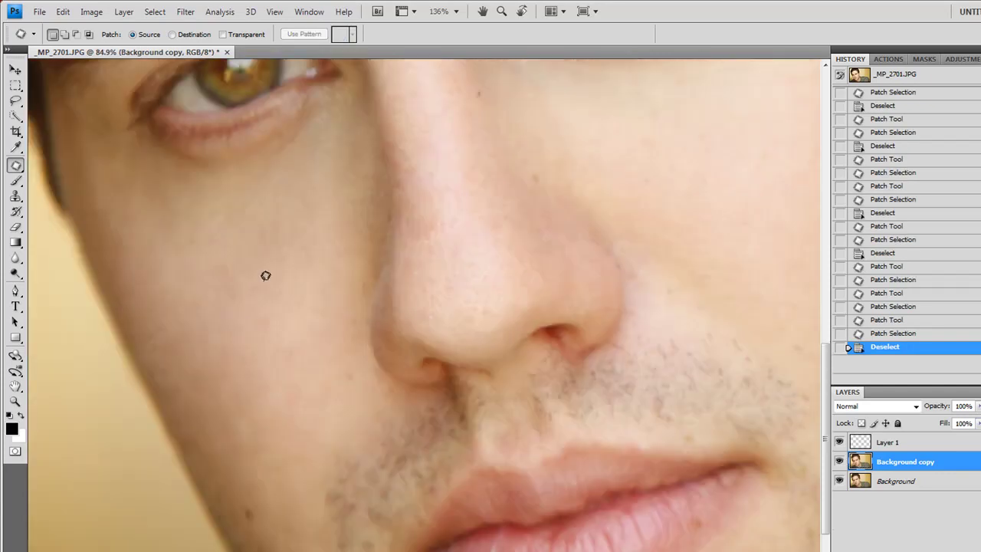
Patch the dark marks just below the lower lip, deselect, and patch the small reddish spot on the chin beside them
{"action": "scroll", "coordinate": [265, 276], "scroll_direction": "down", "scroll_amount": 4}
{"action": "scroll", "coordinate": [322, 285], "scroll_direction": "up", "scroll_amount": 9}
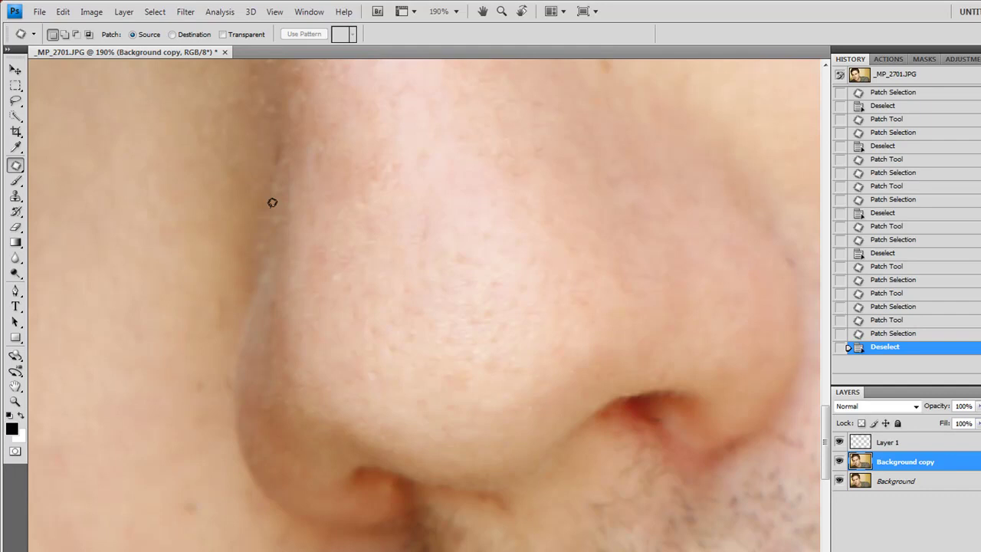
{"action": "scroll", "coordinate": [388, 292], "scroll_direction": "down", "scroll_amount": 4}
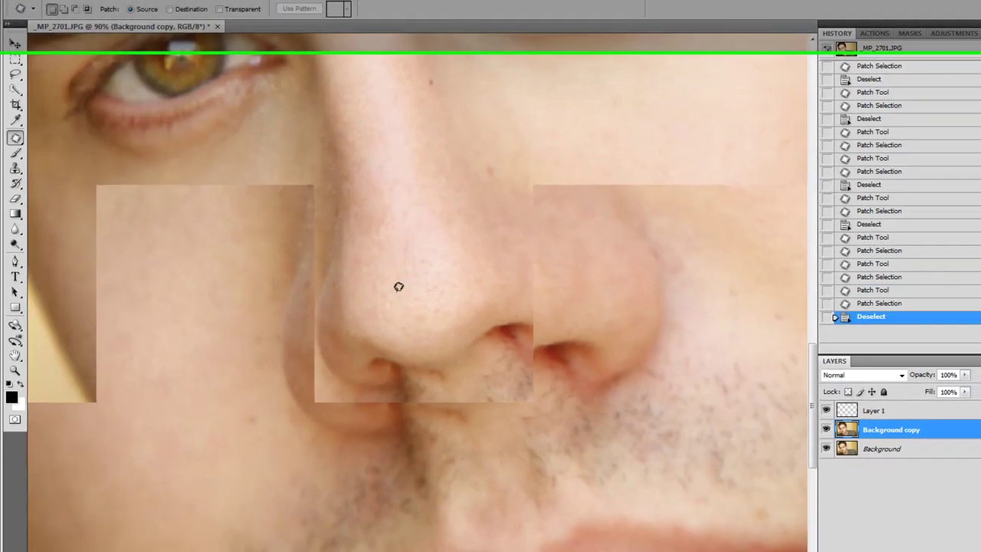
{"action": "scroll", "coordinate": [422, 448], "scroll_direction": "up", "scroll_amount": 5}
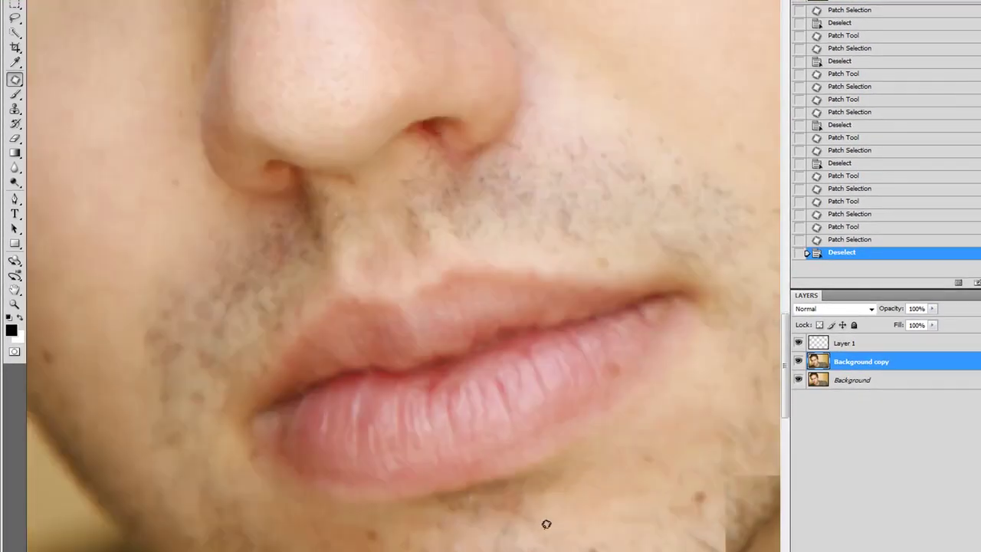
{"action": "left_click_drag", "start_coordinate": [436, 504], "coordinate": [440, 331]}
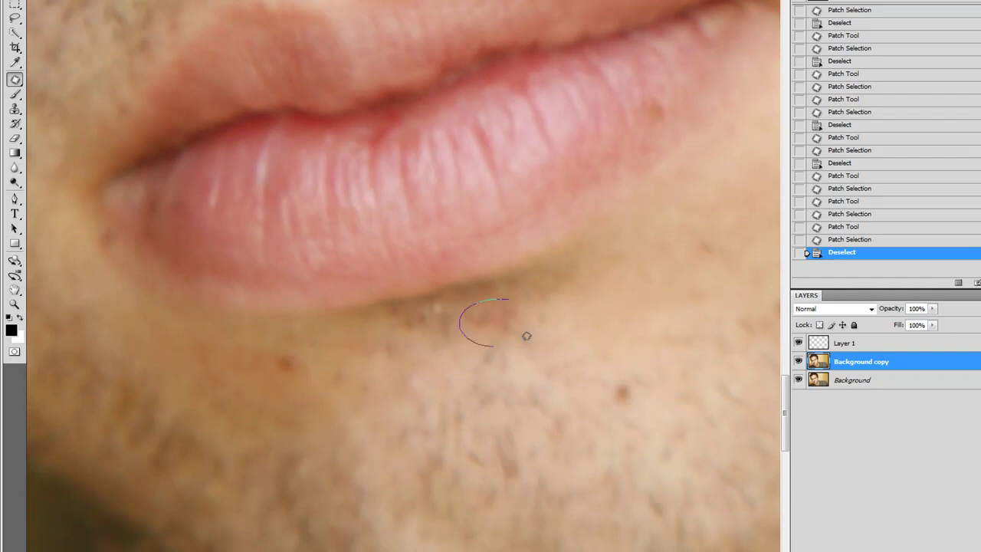
{"action": "mouse_move", "coordinate": [527, 335]}
{"action": "left_mouse_down"}
{"action": "mouse_move", "coordinate": [532, 320]}
{"action": "mouse_move", "coordinate": [526, 357]}
{"action": "mouse_move", "coordinate": [499, 366]}
{"action": "left_mouse_up"}
{"action": "left_click_drag", "start_coordinate": [450, 334], "coordinate": [443, 384]}
{"action": "left_click_drag", "start_coordinate": [429, 389], "coordinate": [425, 416]}
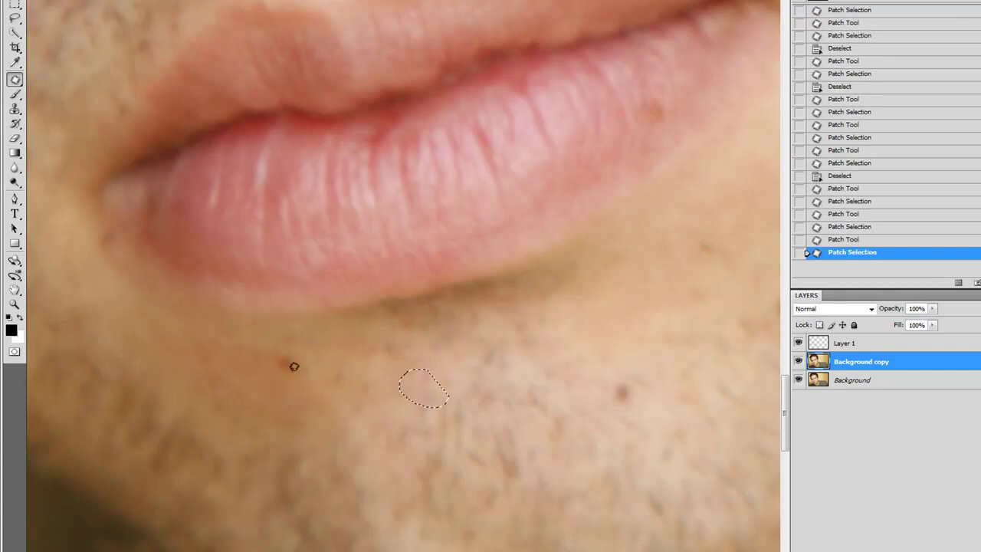
{"action": "key", "text": "ctrl+d"}
{"action": "left_click_drag", "start_coordinate": [314, 388], "coordinate": [356, 339]}
{"action": "scroll", "coordinate": [375, 265], "scroll_direction": "down", "scroll_amount": 3}
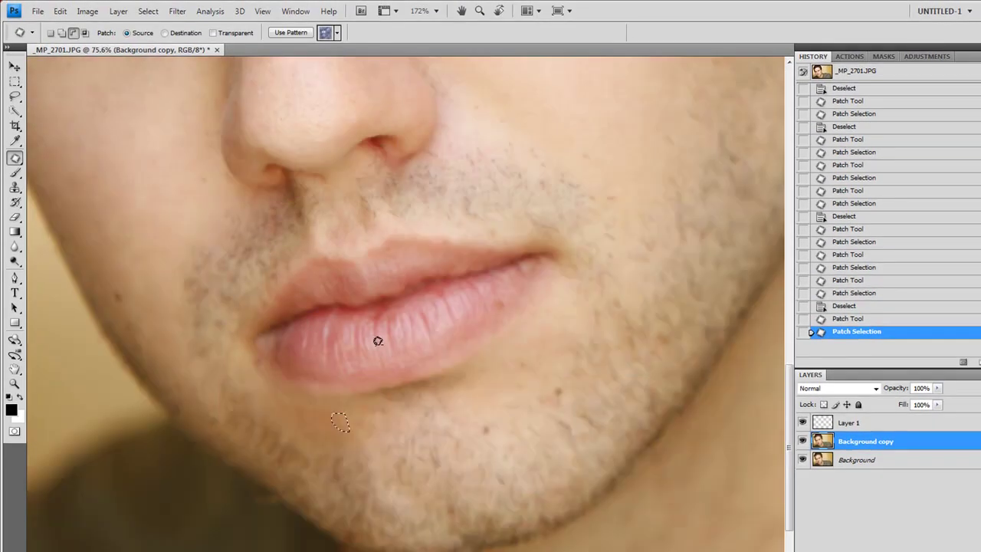
Patch out the stray hair curl on the forehead beneath the fringe, deselect, and patch its remaining trace along the hairline
{"action": "scroll", "coordinate": [379, 322], "scroll_direction": "down", "scroll_amount": 9}
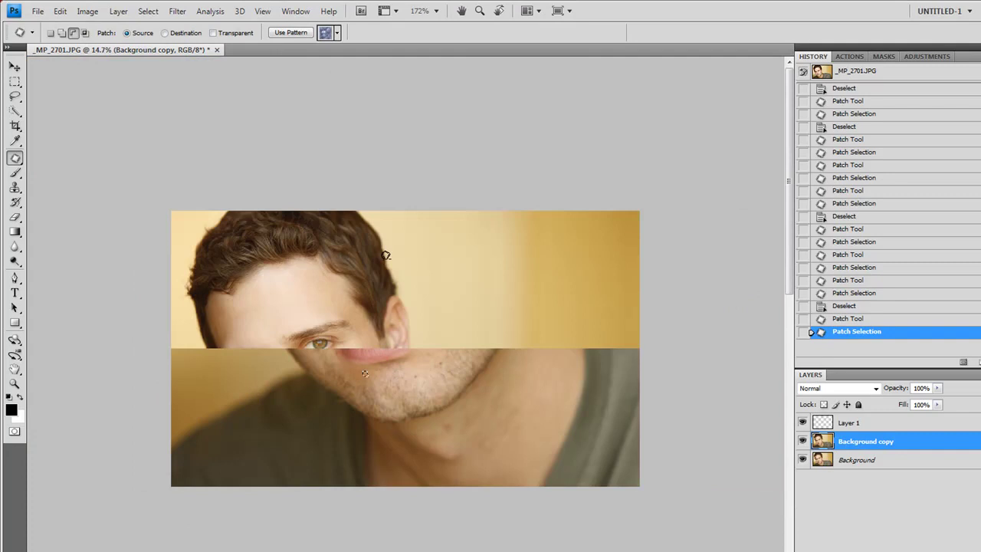
{"action": "scroll", "coordinate": [249, 373], "scroll_direction": "up", "scroll_amount": 3}
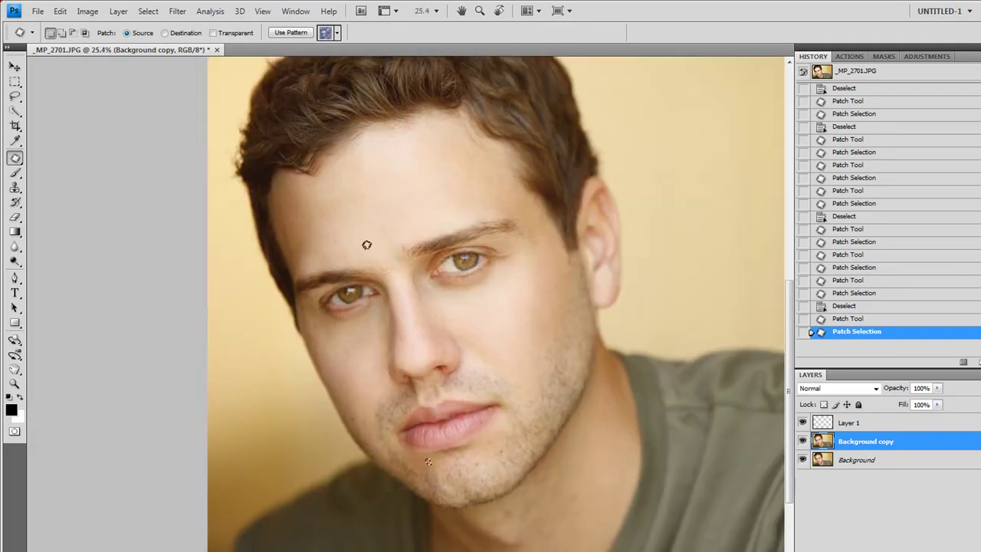
{"action": "scroll", "coordinate": [282, 173], "scroll_direction": "up", "scroll_amount": 8}
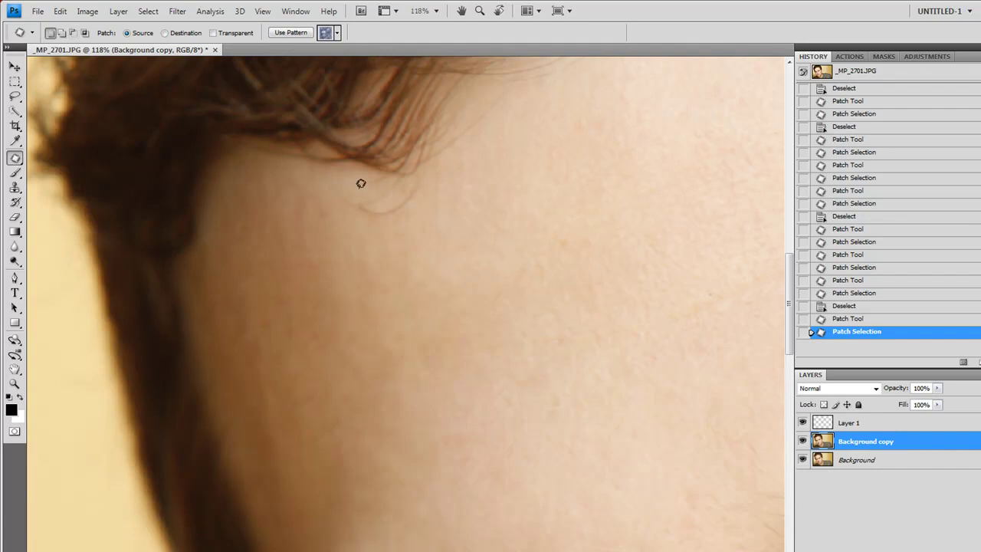
{"action": "left_click_drag", "start_coordinate": [364, 212], "coordinate": [356, 198]}
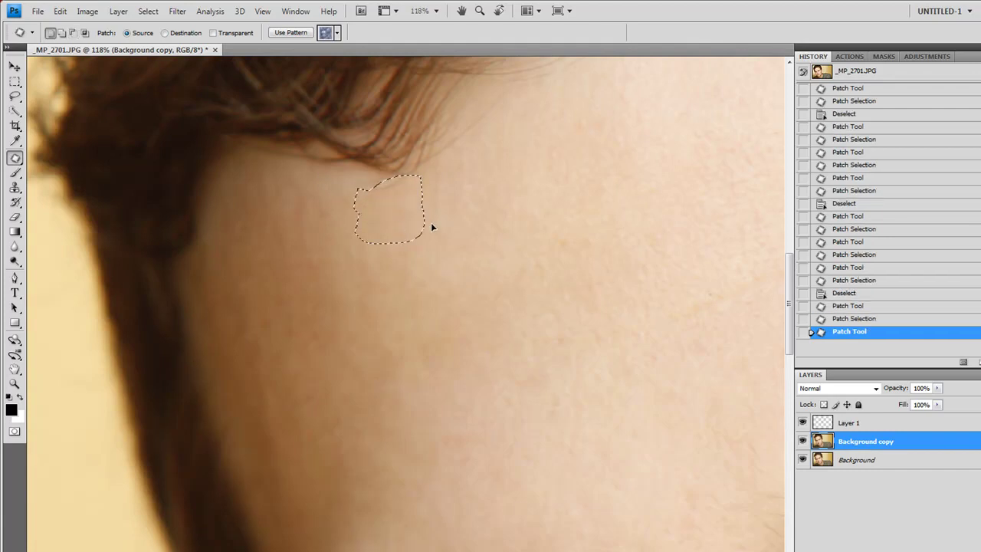
{"action": "left_click_drag", "start_coordinate": [562, 206], "coordinate": [563, 204]}
{"action": "key", "text": "ctrl+d"}
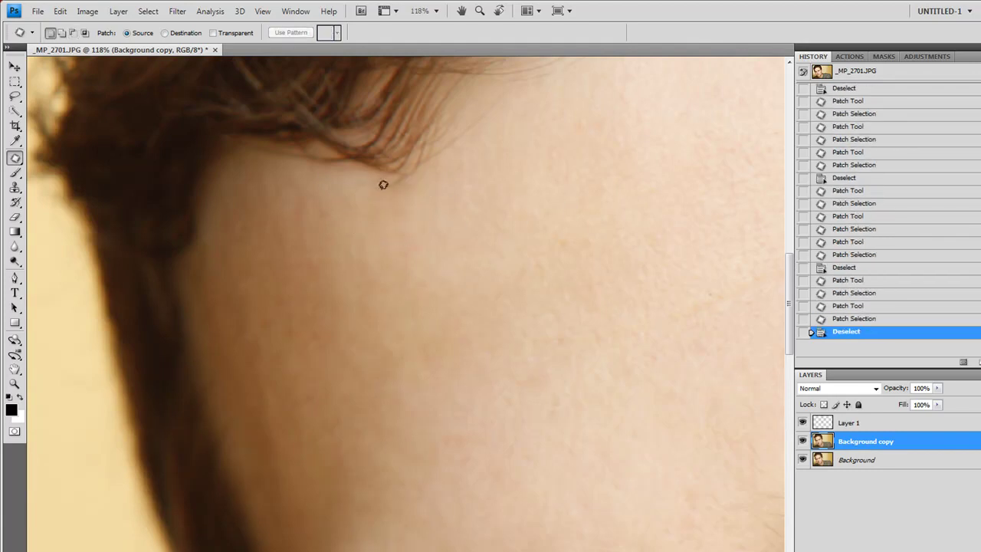
{"action": "left_click_drag", "start_coordinate": [390, 200], "coordinate": [399, 220]}
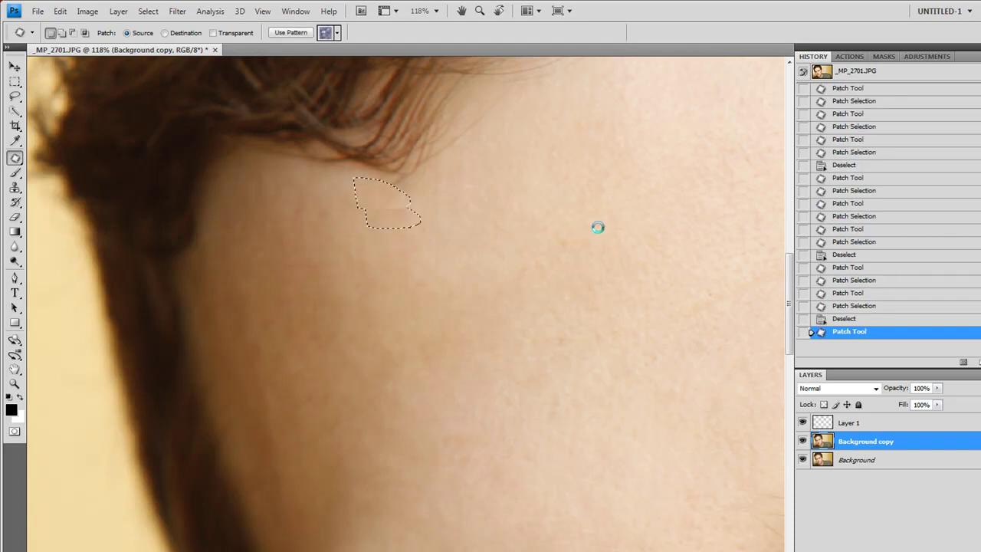
Patch the long stray hair running down the upper forehead with clean skin beside it and clear the selection
{"action": "mouse_move", "coordinate": [596, 226]}
{"action": "left_mouse_down"}
{"action": "mouse_move", "coordinate": [379, 510]}
{"action": "mouse_move", "coordinate": [342, 484]}
{"action": "left_mouse_up"}
{"action": "left_click_drag", "start_coordinate": [115, 493], "coordinate": [157, 502]}
{"action": "left_click_drag", "start_coordinate": [583, 391], "coordinate": [375, 387]}
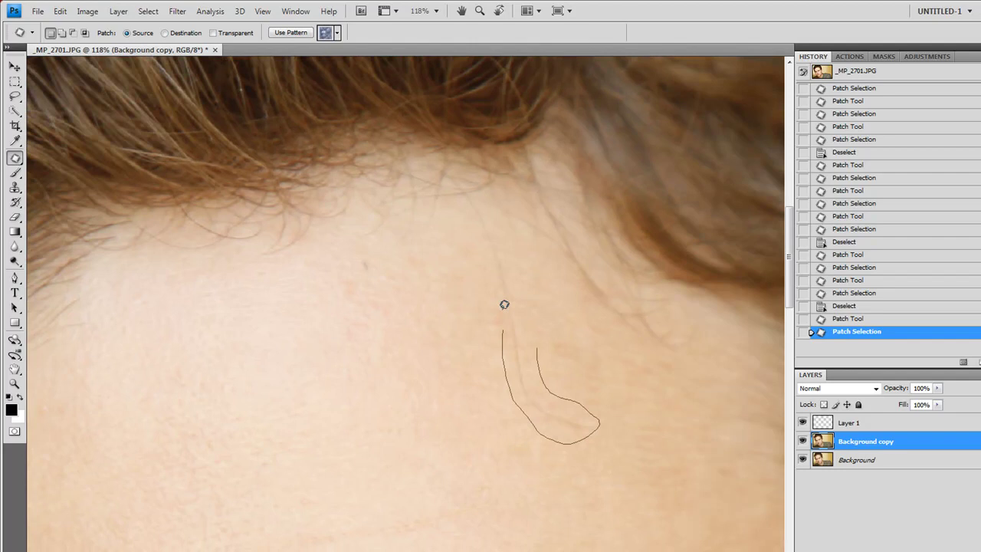
{"action": "mouse_move", "coordinate": [504, 304]}
{"action": "left_mouse_down"}
{"action": "mouse_move", "coordinate": [495, 205]}
{"action": "mouse_move", "coordinate": [476, 410]}
{"action": "left_mouse_up"}
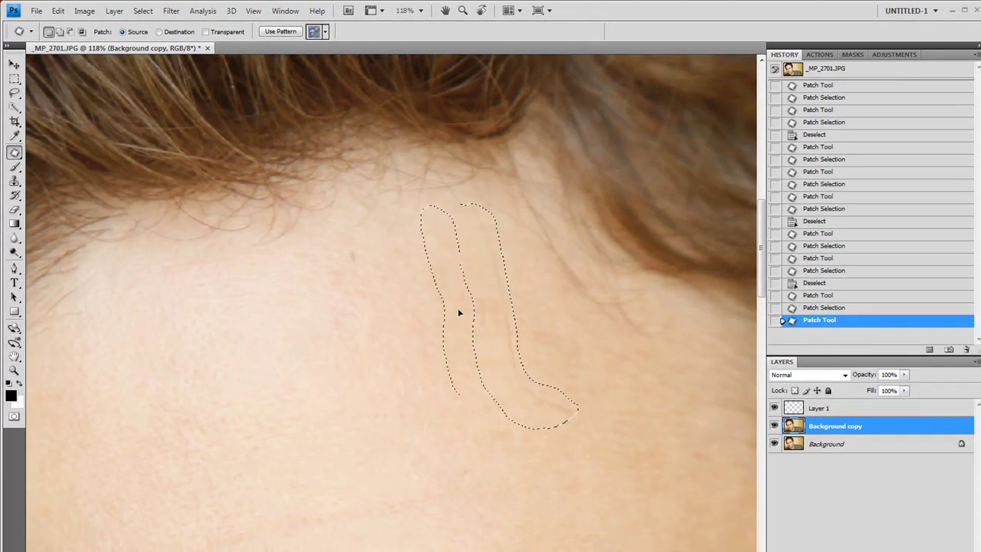
{"action": "left_click_drag", "start_coordinate": [458, 312], "coordinate": [437, 254]}
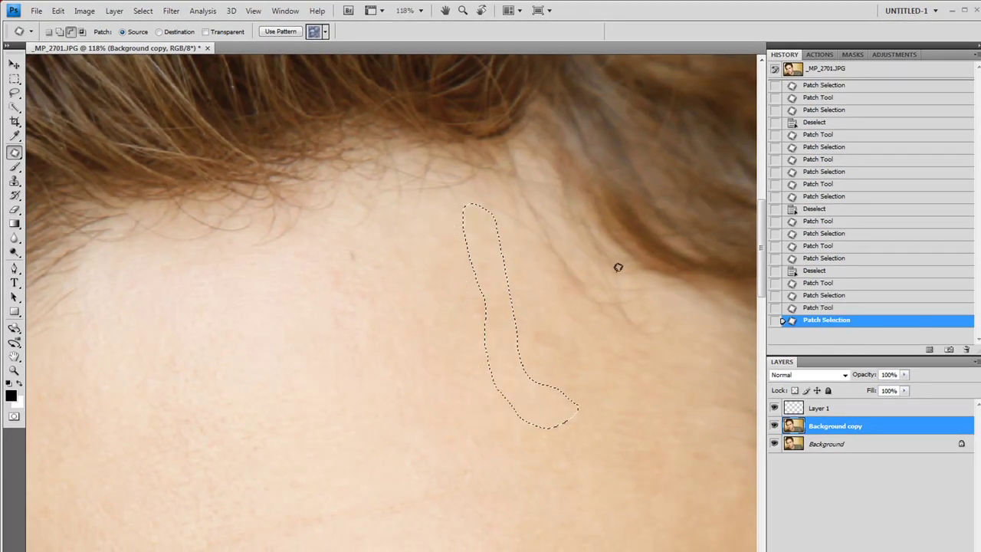
{"action": "key", "text": "ctrl+d"}
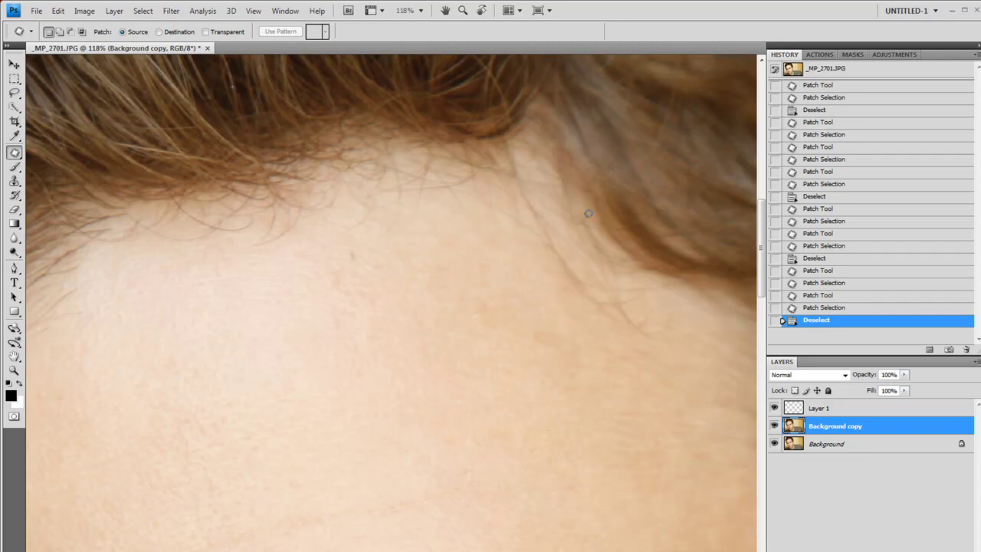
Try to patch the stray hairs along the temple hairline with smooth forehead skin, and deselect
{"action": "left_click_drag", "start_coordinate": [687, 310], "coordinate": [656, 314]}
{"action": "key", "text": "ctrl+d"}
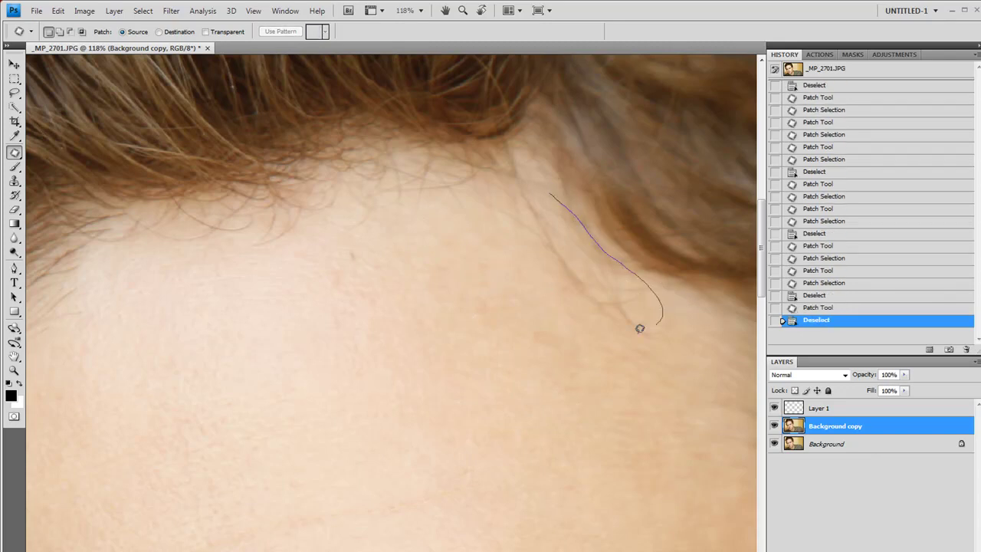
{"action": "left_click_drag", "start_coordinate": [504, 213], "coordinate": [549, 192]}
{"action": "left_click_drag", "start_coordinate": [553, 235], "coordinate": [522, 302]}
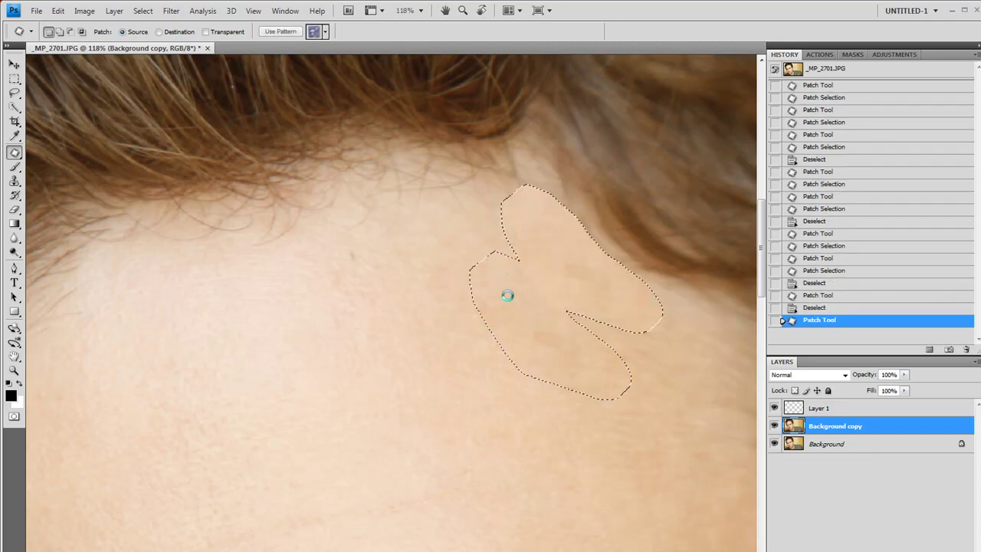
{"action": "key", "text": "ctrl+d"}
{"action": "left_click_drag", "start_coordinate": [502, 262], "coordinate": [491, 261]}
{"action": "key", "text": "ctrl+d"}
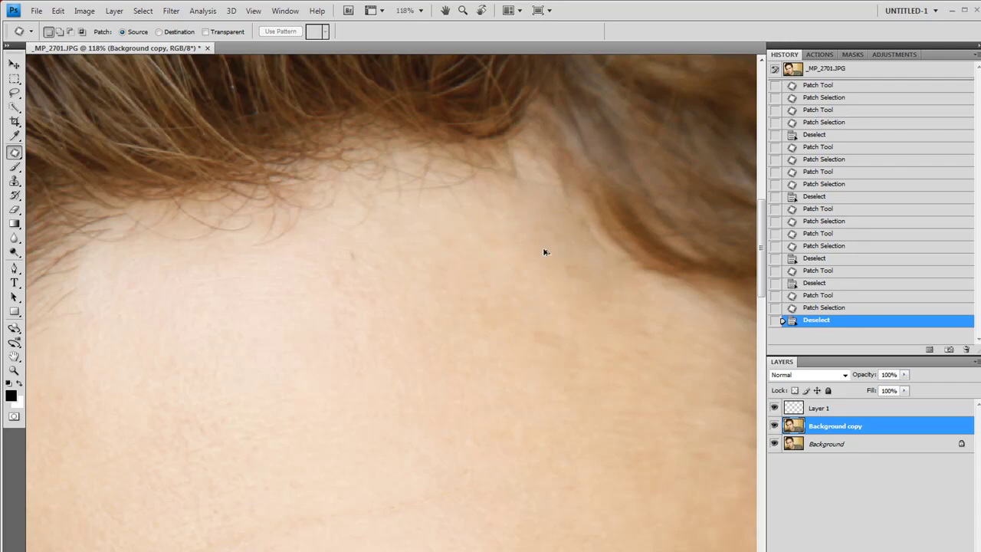
Undo the patch over the temple hairline hairs and clear the restored selection
{"action": "key", "text": "ctrl+alt+z"}
{"action": "key", "text": "ctrl+alt+z"}
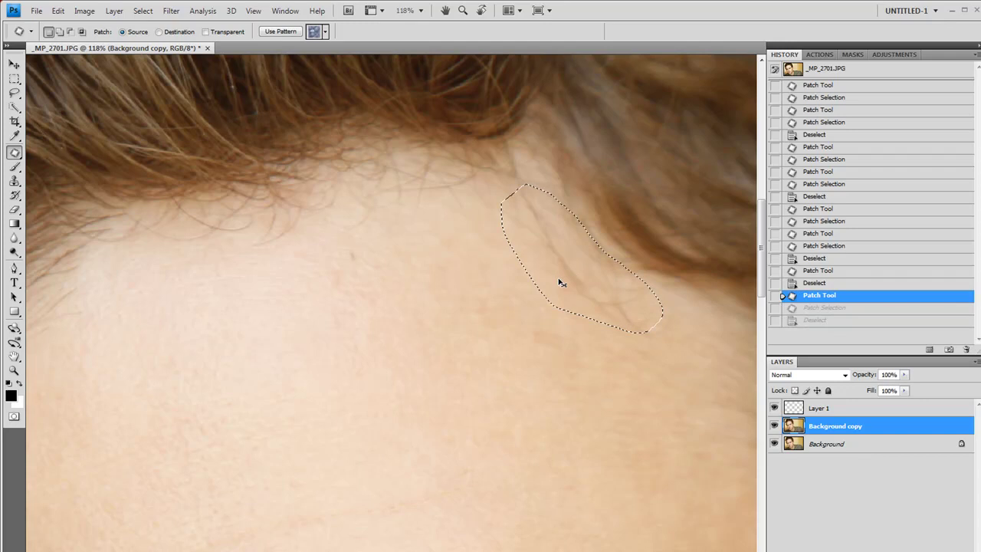
{"action": "key", "text": "ctrl+d"}
{"action": "key", "text": "ctrl+0"}
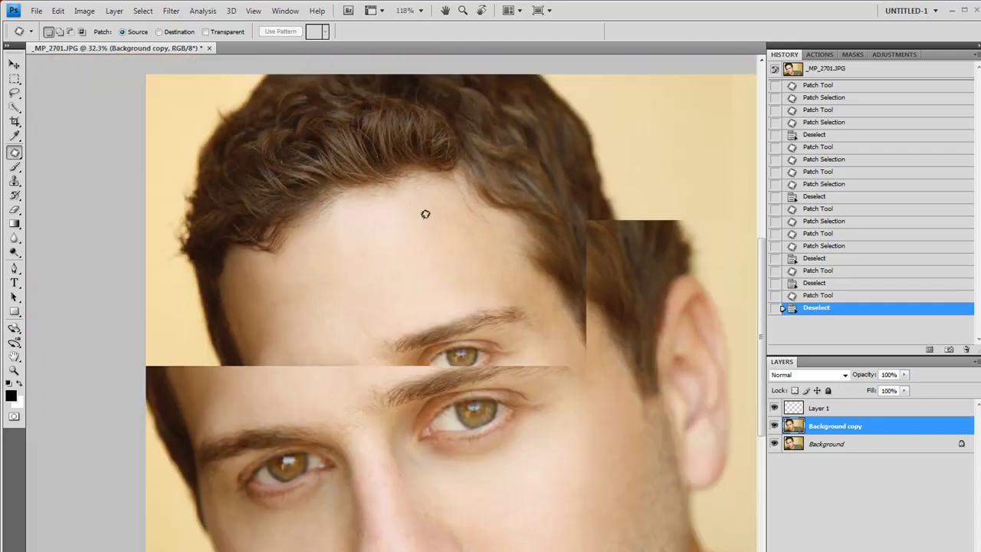
{"action": "scroll", "coordinate": [274, 156], "scroll_direction": "up", "scroll_amount": 2}
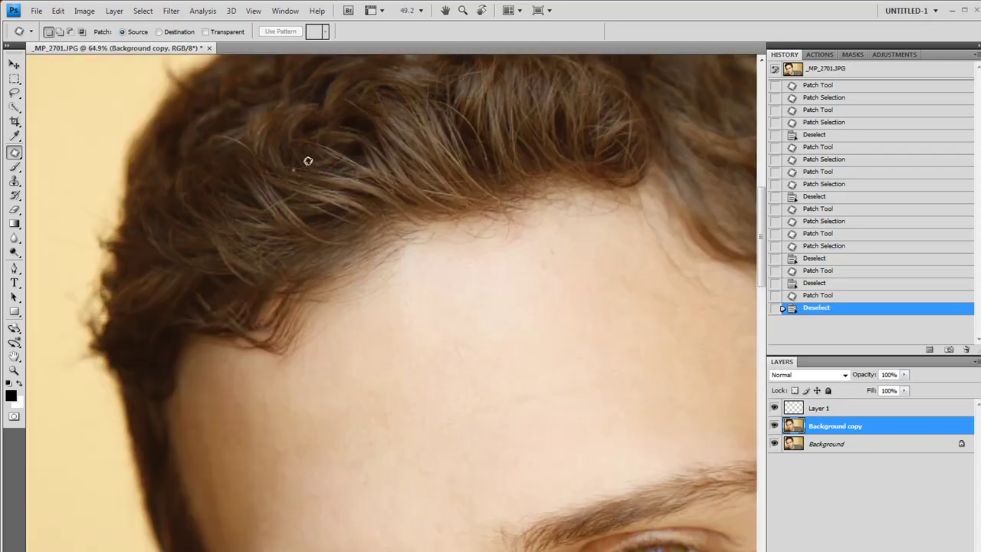
Patch two light specks in the dark hair strands above the forehead with neighbouring hair, deselecting after each
{"action": "scroll", "coordinate": [307, 161], "scroll_direction": "up", "scroll_amount": 3}
{"action": "mouse_move", "coordinate": [324, 212]}
{"action": "left_mouse_down"}
{"action": "mouse_move", "coordinate": [308, 207]}
{"action": "mouse_move", "coordinate": [392, 226]}
{"action": "left_mouse_up"}
{"action": "key", "text": "ctrl+d"}
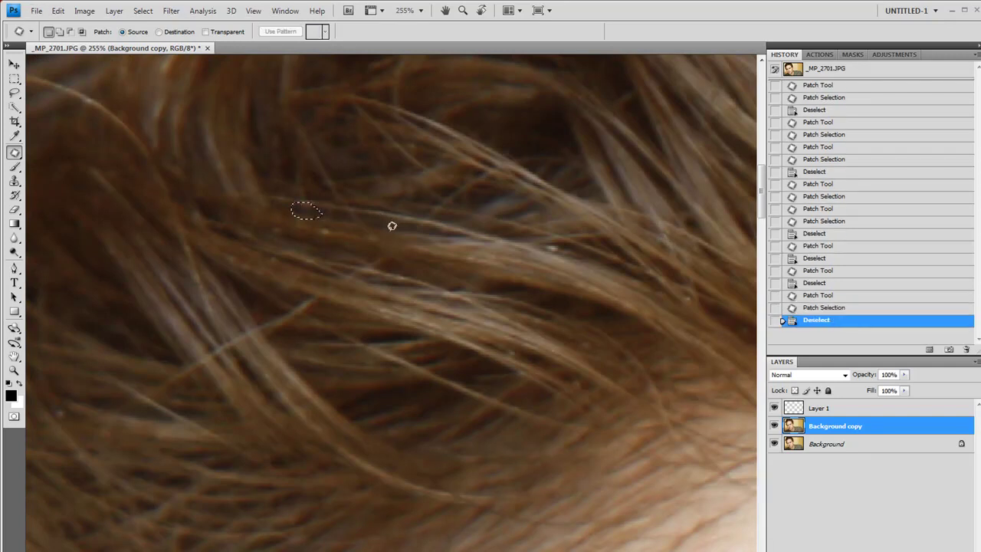
{"action": "scroll", "coordinate": [385, 213], "scroll_direction": "down", "scroll_amount": 2}
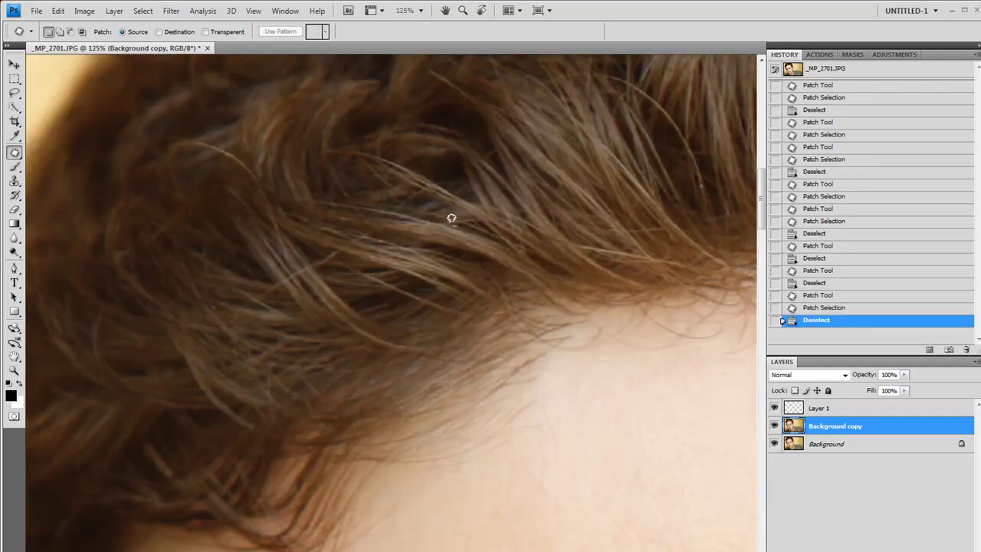
{"action": "scroll", "coordinate": [460, 220], "scroll_direction": "up", "scroll_amount": 1}
{"action": "left_click_drag", "start_coordinate": [464, 229], "coordinate": [557, 250]}
{"action": "key", "text": "ctrl+d"}
{"action": "scroll", "coordinate": [504, 224], "scroll_direction": "down", "scroll_amount": 3}
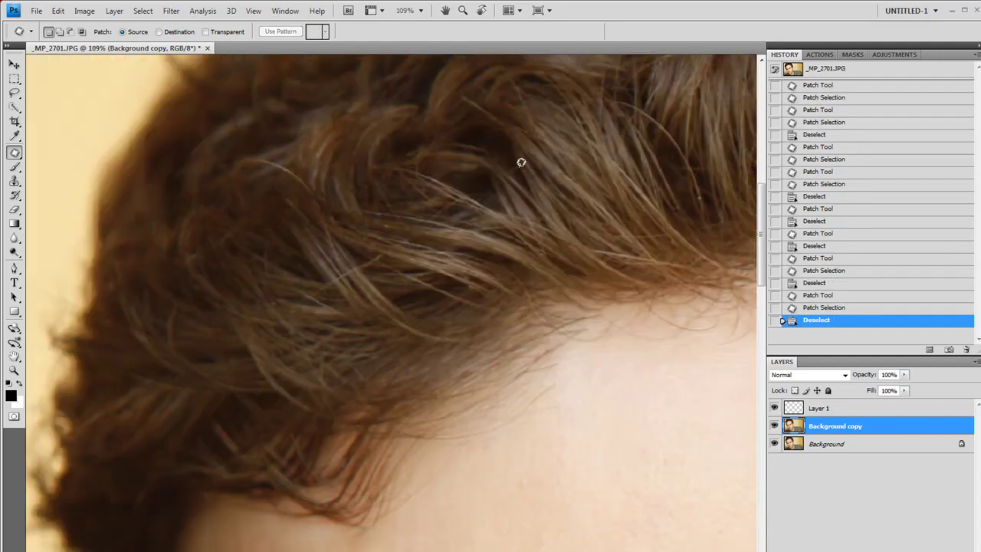
Patch the bright speck on the dark strand near the fringe with adjacent hair and deselect
{"action": "scroll", "coordinate": [684, 183], "scroll_direction": "up", "scroll_amount": 4}
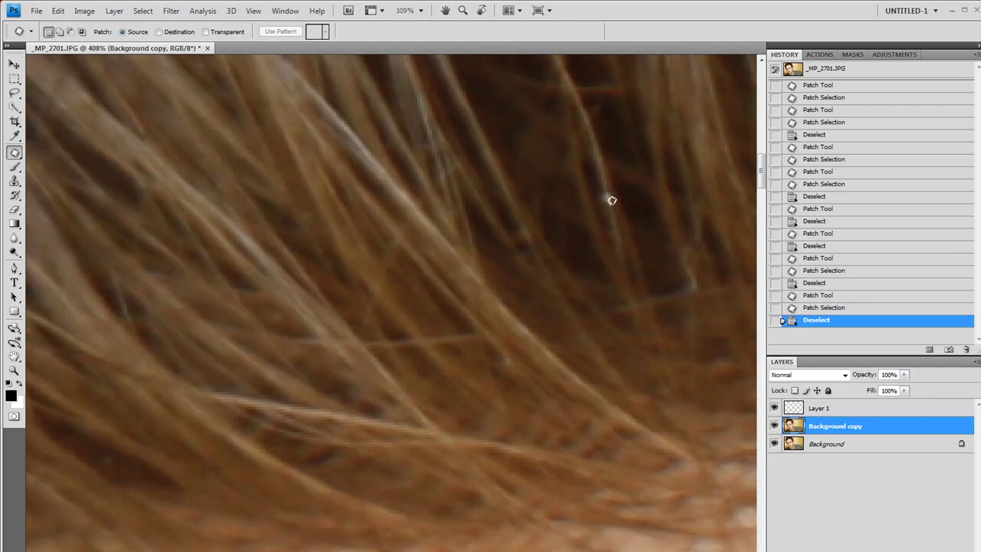
{"action": "mouse_move", "coordinate": [623, 207]}
{"action": "left_mouse_down"}
{"action": "mouse_move", "coordinate": [612, 199]}
{"action": "mouse_move", "coordinate": [633, 192]}
{"action": "left_mouse_up"}
{"action": "key", "text": "ctrl+d"}
{"action": "scroll", "coordinate": [607, 160], "scroll_direction": "down", "scroll_amount": 8}
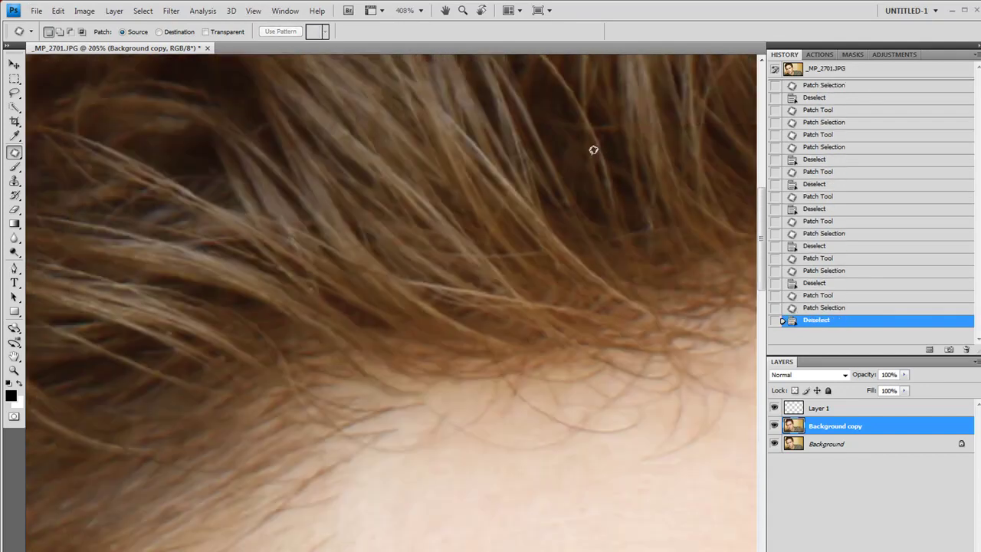
{"action": "scroll", "coordinate": [592, 151], "scroll_direction": "down", "scroll_amount": 4}
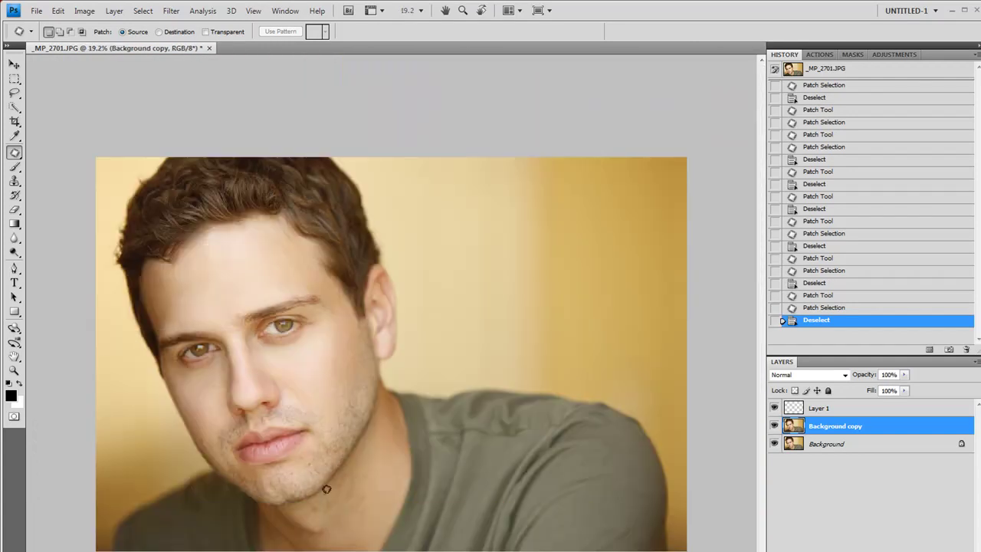
Patch the dark spots in the cheek stubble beside the mouth with cleaner nearby skin, deselecting after each
{"action": "scroll", "coordinate": [327, 489], "scroll_direction": "up", "scroll_amount": 6}
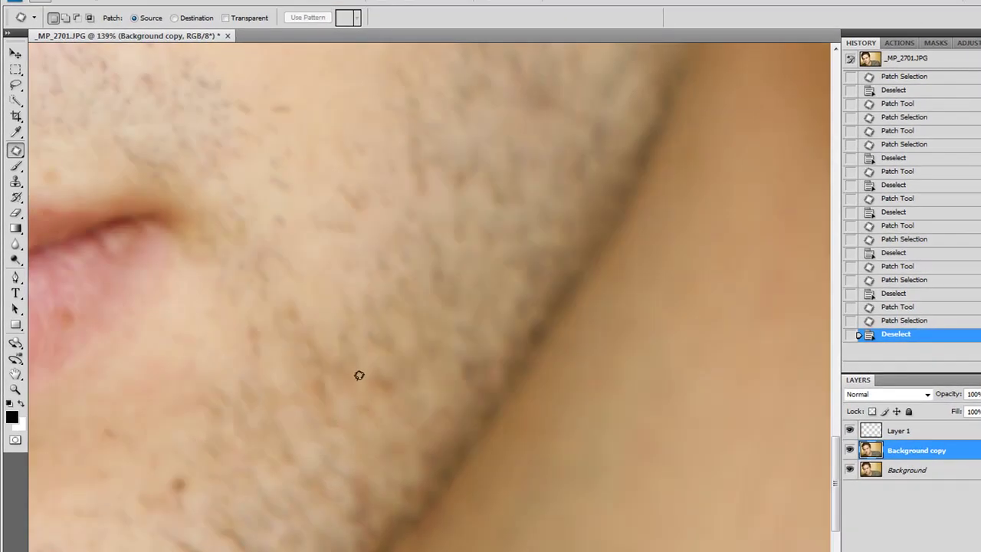
{"action": "mouse_move", "coordinate": [311, 352]}
{"action": "left_mouse_down"}
{"action": "mouse_move", "coordinate": [329, 390]}
{"action": "mouse_move", "coordinate": [381, 350]}
{"action": "mouse_move", "coordinate": [407, 399]}
{"action": "left_mouse_up"}
{"action": "key", "text": "ctrl+d"}
{"action": "mouse_move", "coordinate": [411, 363]}
{"action": "left_mouse_down"}
{"action": "mouse_move", "coordinate": [341, 460]}
{"action": "mouse_move", "coordinate": [291, 367]}
{"action": "left_mouse_up"}
{"action": "key", "text": "ctrl+d"}
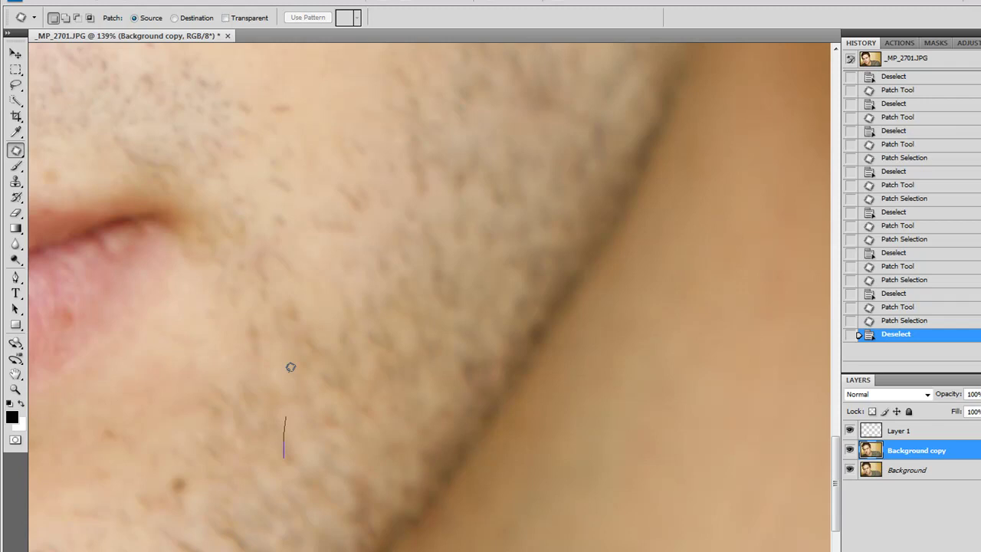
{"action": "left_click_drag", "start_coordinate": [309, 256], "coordinate": [309, 259]}
{"action": "key", "text": "ctrl+d"}
Patch the blemish on the neck below the chin with smooth neck skin and clear the selection
{"action": "key", "text": "space"}
{"action": "left_click_drag", "start_coordinate": [309, 359], "coordinate": [373, 27]}
{"action": "mouse_move", "coordinate": [289, 467]}
{"action": "left_mouse_down"}
{"action": "mouse_move", "coordinate": [309, 502]}
{"action": "mouse_move", "coordinate": [301, 484]}
{"action": "left_mouse_up"}
{"action": "mouse_move", "coordinate": [270, 505]}
{"action": "left_mouse_down"}
{"action": "mouse_move", "coordinate": [344, 497]}
{"action": "mouse_move", "coordinate": [341, 463]}
{"action": "mouse_move", "coordinate": [487, 444]}
{"action": "left_mouse_up"}
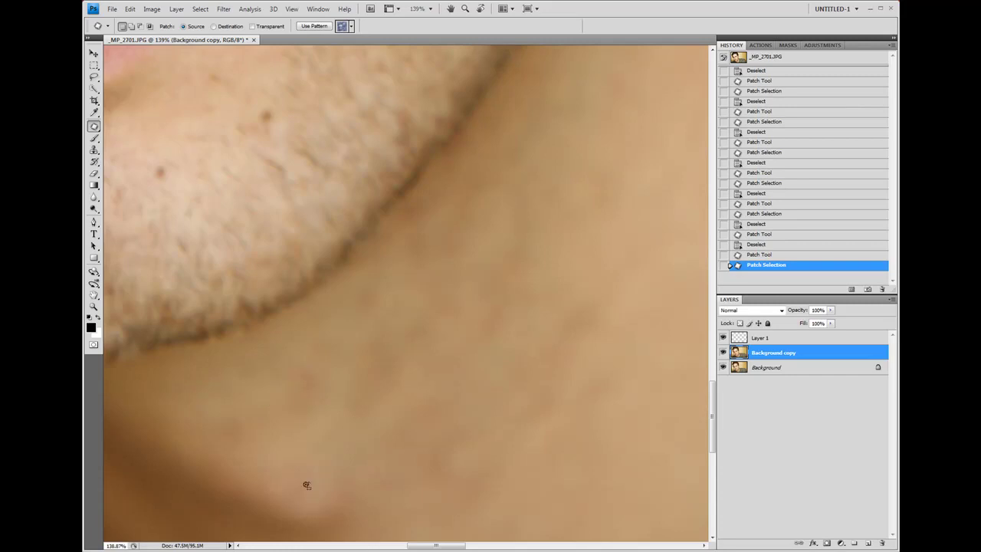
{"action": "left_click", "coordinate": [413, 478]}
Patch the discoloured blotches on the neck beneath the jawline with even-toned neck skin
{"action": "mouse_move", "coordinate": [327, 328]}
{"action": "left_mouse_down"}
{"action": "mouse_move", "coordinate": [376, 407]}
{"action": "mouse_move", "coordinate": [337, 338]}
{"action": "left_mouse_up"}
{"action": "left_click_drag", "start_coordinate": [330, 376], "coordinate": [487, 331]}
{"action": "left_click_drag", "start_coordinate": [651, 125], "coordinate": [457, 456]}
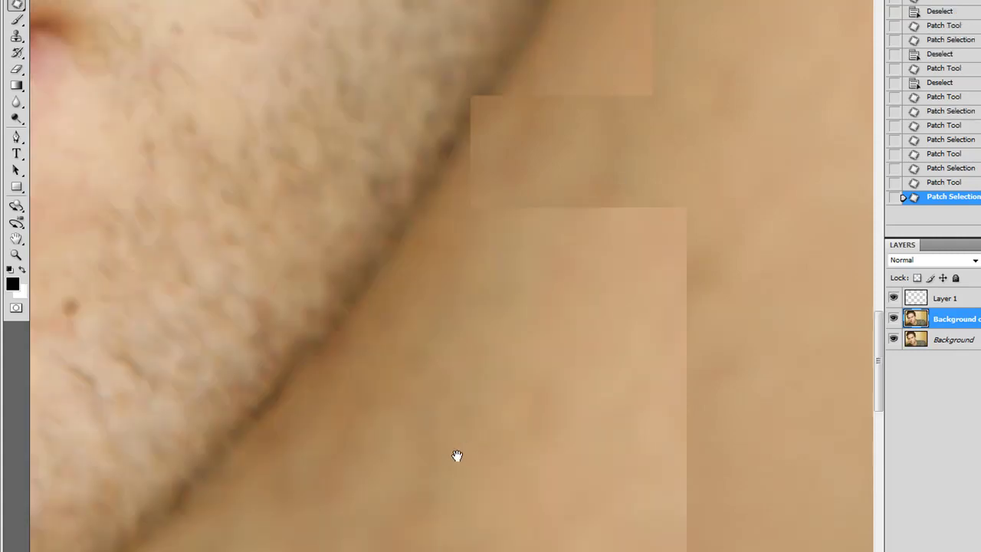
{"action": "left_click_drag", "start_coordinate": [653, 253], "coordinate": [522, 270]}
{"action": "mouse_move", "coordinate": [595, 101]}
{"action": "left_mouse_down"}
{"action": "mouse_move", "coordinate": [600, 184]}
{"action": "mouse_move", "coordinate": [581, 300]}
{"action": "left_mouse_up"}
{"action": "scroll", "coordinate": [402, 146], "scroll_direction": "down", "scroll_amount": 7}
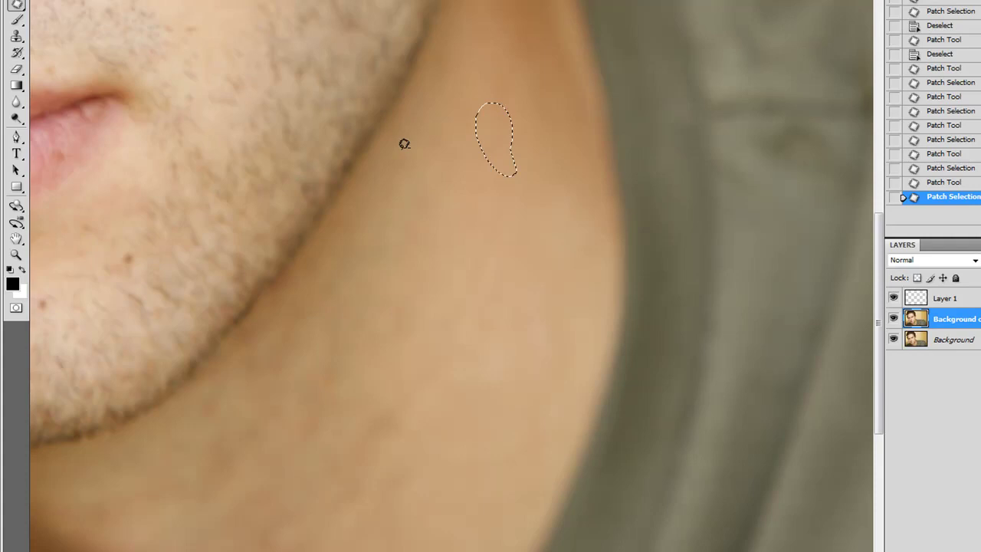
Patch the red vein near the inner corner of the image-right eye with clean eye white and deselect
{"action": "scroll", "coordinate": [319, 237], "scroll_direction": "up", "scroll_amount": 1}
{"action": "key", "text": "ctrl+plus"}
{"action": "key", "text": "ctrl+plus"}
{"action": "key", "text": "ctrl+plus"}
{"action": "key", "text": "ctrl+plus"}
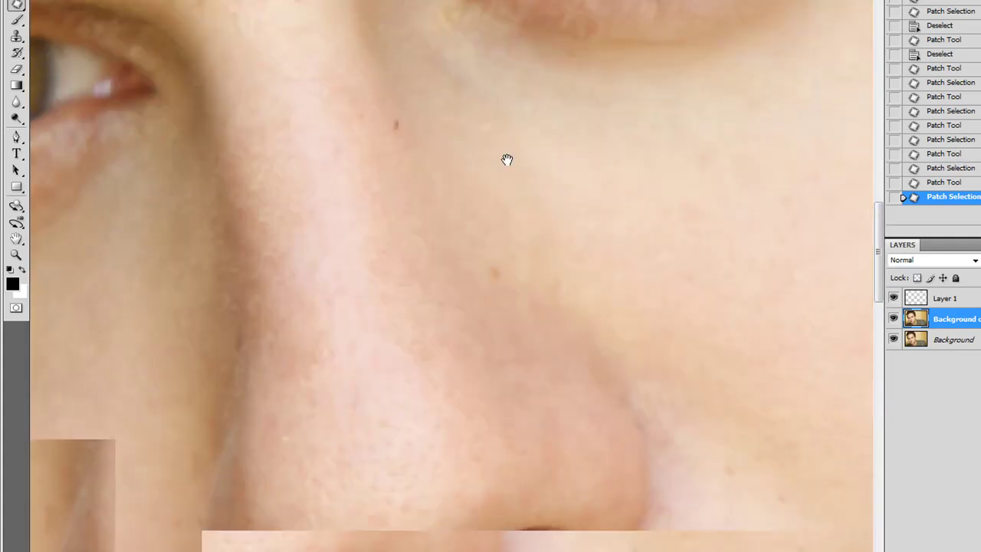
{"action": "left_click_drag", "start_coordinate": [507, 159], "coordinate": [416, 489]}
{"action": "scroll", "coordinate": [542, 271], "scroll_direction": "up", "scroll_amount": 3}
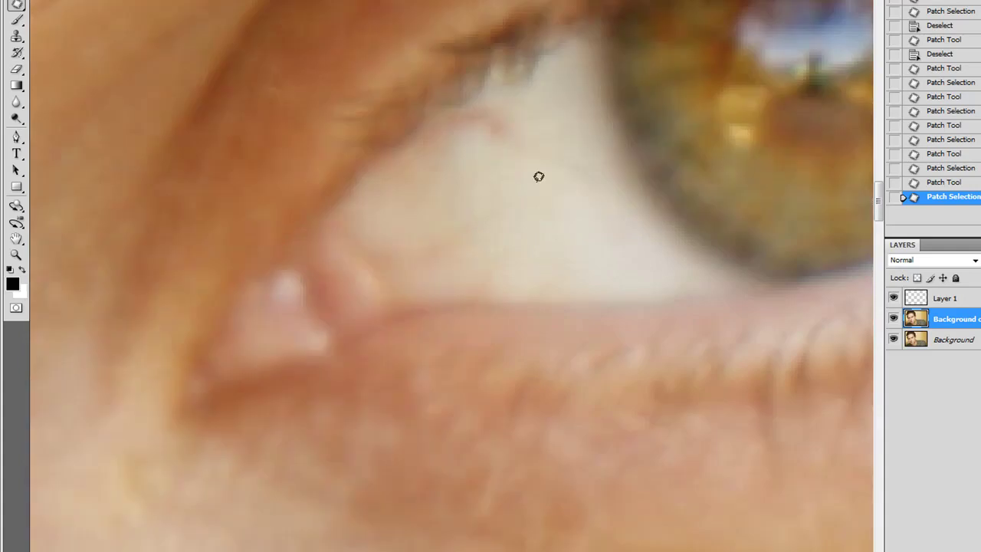
{"action": "left_click_drag", "start_coordinate": [499, 136], "coordinate": [500, 134]}
{"action": "left_click_drag", "start_coordinate": [488, 129], "coordinate": [512, 180]}
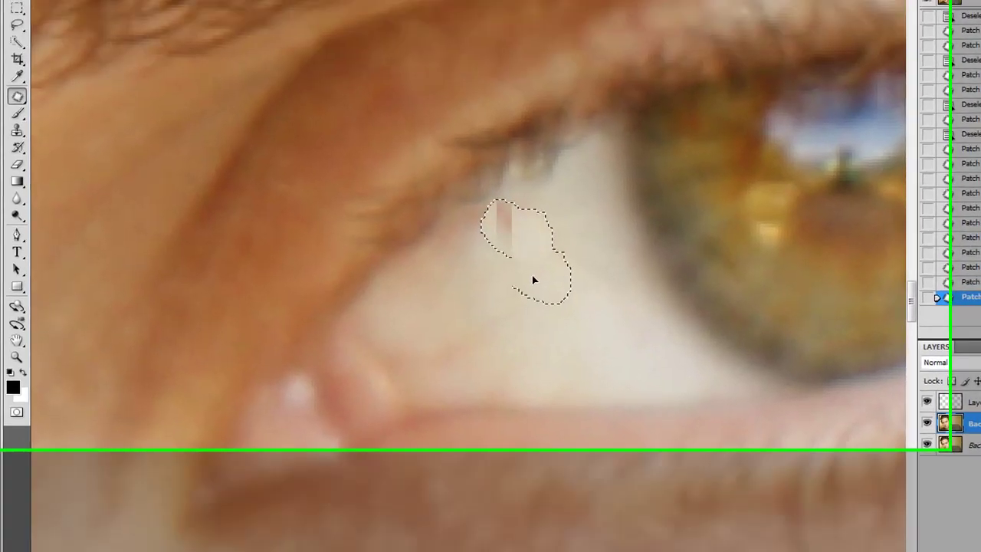
{"action": "key", "text": "ctrl+d"}
Patch the remaining discoloration in the white of the same eye and clear the selection
{"action": "left_click_drag", "start_coordinate": [489, 444], "coordinate": [493, 376]}
{"action": "mouse_move", "coordinate": [604, 331]}
{"action": "left_mouse_down"}
{"action": "mouse_move", "coordinate": [571, 325]}
{"action": "mouse_move", "coordinate": [580, 328]}
{"action": "left_mouse_up"}
{"action": "left_click_drag", "start_coordinate": [589, 364], "coordinate": [578, 392]}
{"action": "key", "text": "ctrl+d"}
{"action": "scroll", "coordinate": [542, 336], "scroll_direction": "down", "scroll_amount": 5}
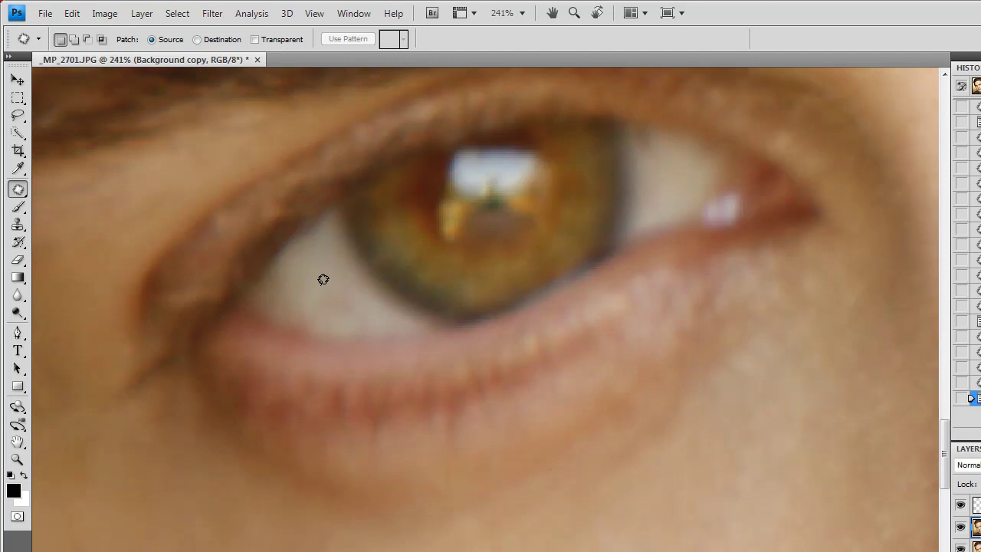
Patch the reddish area in the outer white of the image-left eye with clean eye white and deselect
{"action": "scroll", "coordinate": [335, 278], "scroll_direction": "up", "scroll_amount": 2}
{"action": "mouse_move", "coordinate": [358, 291]}
{"action": "left_mouse_down"}
{"action": "mouse_move", "coordinate": [388, 333]}
{"action": "mouse_move", "coordinate": [370, 301]}
{"action": "mouse_move", "coordinate": [281, 266]}
{"action": "left_mouse_up"}
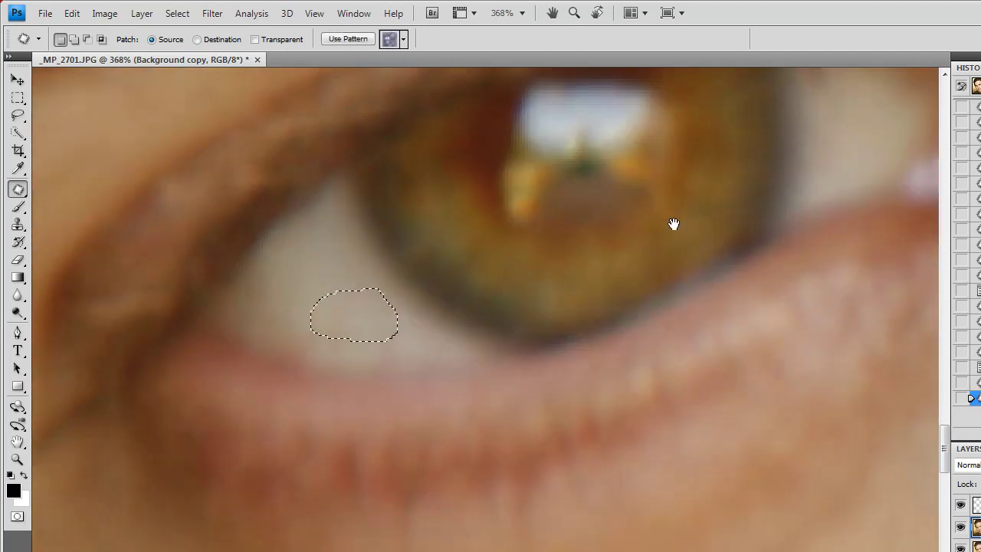
{"action": "left_click_drag", "start_coordinate": [674, 223], "coordinate": [470, 302]}
{"action": "key", "text": "ctrl+d"}
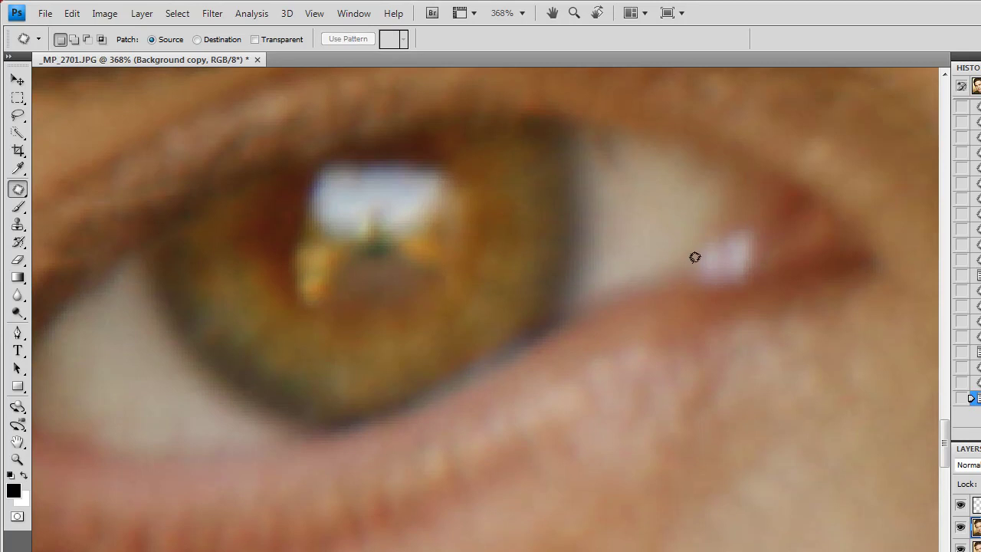
{"action": "key", "text": "ctrl+0"}
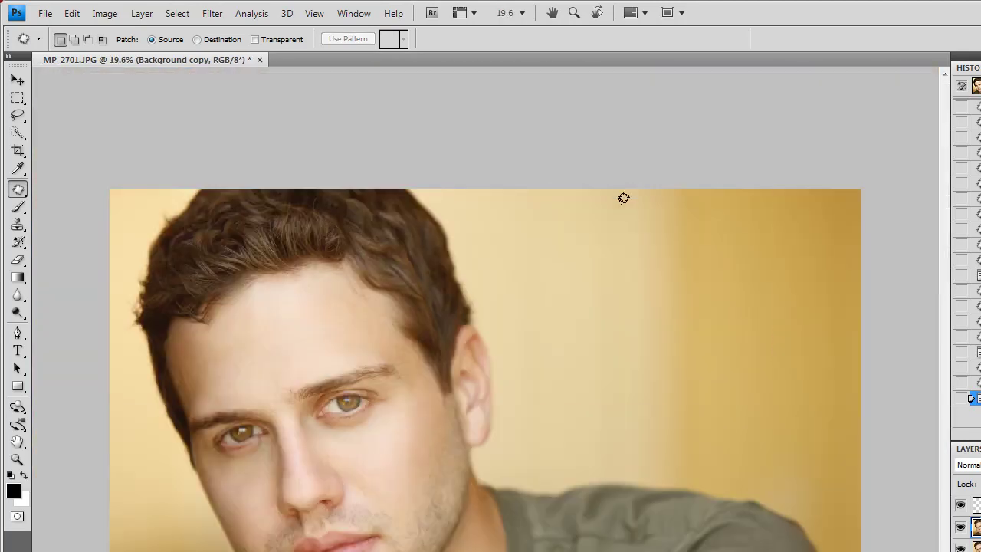
Lasso both white areas of the image-left eye into one selection, trimming the outline along the iris edge
{"action": "scroll", "coordinate": [244, 413], "scroll_direction": "up", "scroll_amount": 3}
{"action": "scroll", "coordinate": [214, 458], "scroll_direction": "up", "scroll_amount": 3}
{"action": "left_click_drag", "start_coordinate": [205, 465], "coordinate": [346, 432]}
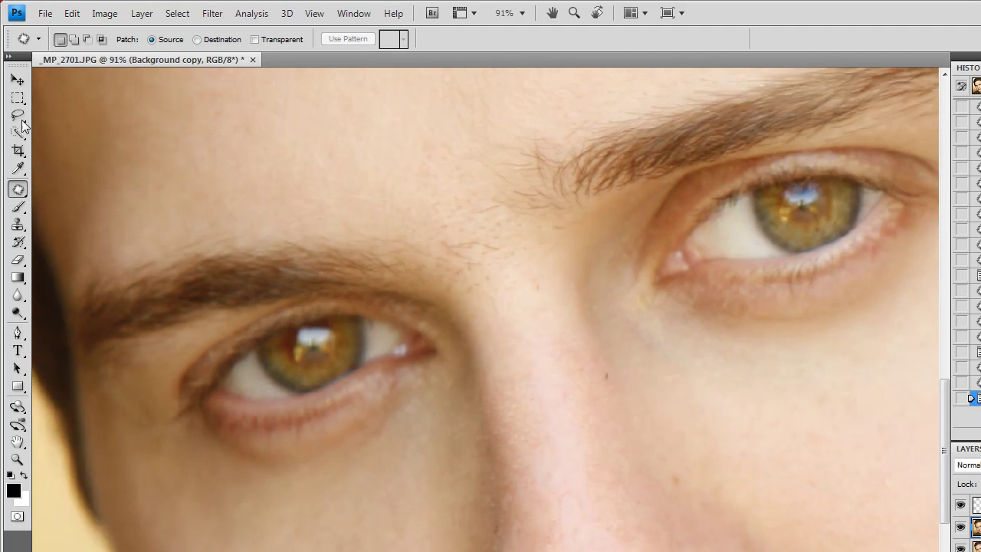
{"action": "left_click", "coordinate": [18, 116]}
{"action": "scroll", "coordinate": [263, 399], "scroll_direction": "up", "scroll_amount": 3}
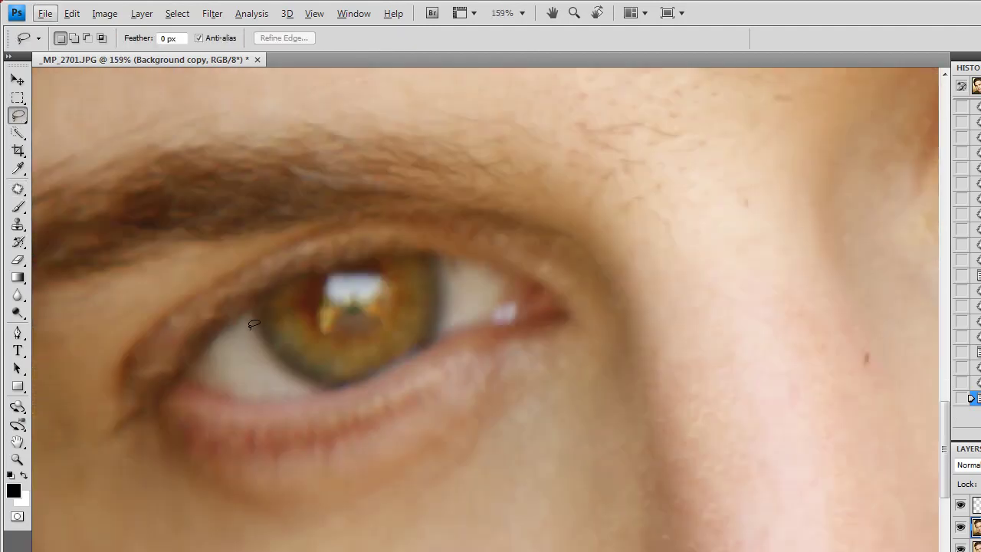
{"action": "mouse_move", "coordinate": [251, 309]}
{"action": "left_mouse_down"}
{"action": "mouse_move", "coordinate": [194, 369]}
{"action": "mouse_move", "coordinate": [209, 389]}
{"action": "mouse_move", "coordinate": [288, 401]}
{"action": "mouse_move", "coordinate": [316, 390]}
{"action": "mouse_move", "coordinate": [261, 308]}
{"action": "left_mouse_up"}
{"action": "mouse_move", "coordinate": [337, 383]}
{"action": "left_mouse_down"}
{"action": "mouse_move", "coordinate": [264, 334]}
{"action": "mouse_move", "coordinate": [268, 277]}
{"action": "left_mouse_up"}
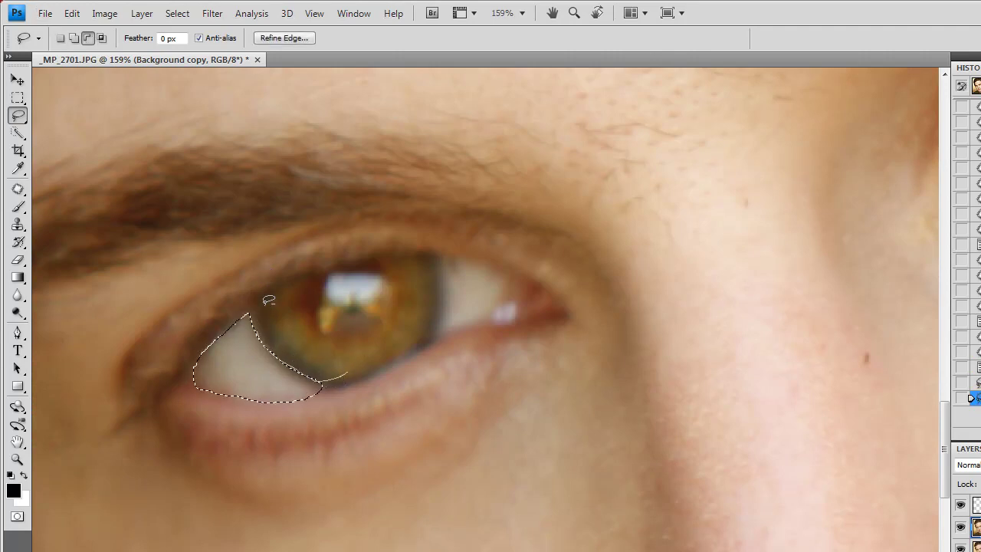
{"action": "mouse_move", "coordinate": [336, 378]}
{"action": "left_mouse_down"}
{"action": "mouse_move", "coordinate": [280, 361]}
{"action": "mouse_move", "coordinate": [284, 305]}
{"action": "mouse_move", "coordinate": [309, 380]}
{"action": "mouse_move", "coordinate": [269, 313]}
{"action": "left_mouse_up"}
{"action": "key", "text": "shift"}
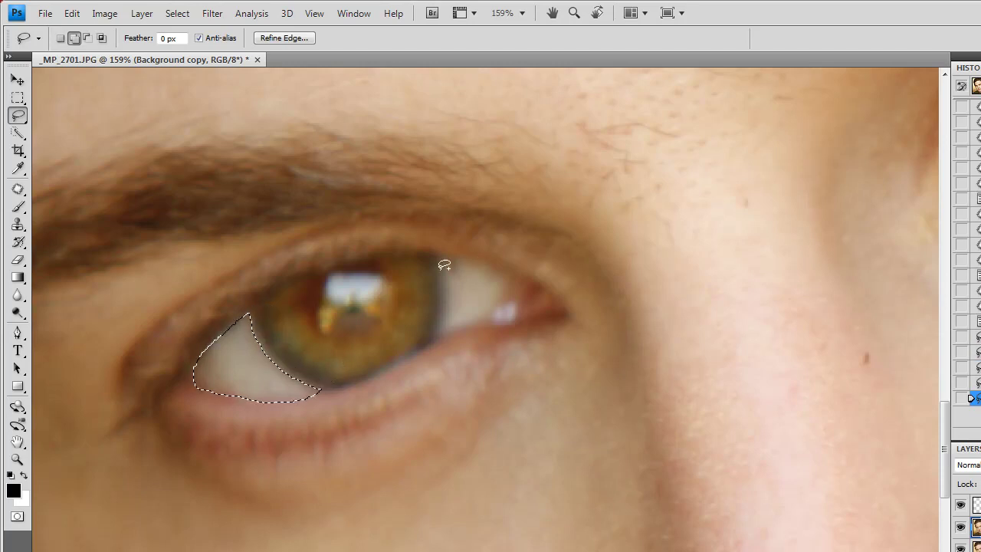
{"action": "mouse_move", "coordinate": [440, 260]}
{"action": "left_mouse_down"}
{"action": "mouse_move", "coordinate": [441, 329]}
{"action": "mouse_move", "coordinate": [518, 299]}
{"action": "mouse_move", "coordinate": [519, 277]}
{"action": "mouse_move", "coordinate": [496, 260]}
{"action": "mouse_move", "coordinate": [443, 253]}
{"action": "left_mouse_up"}
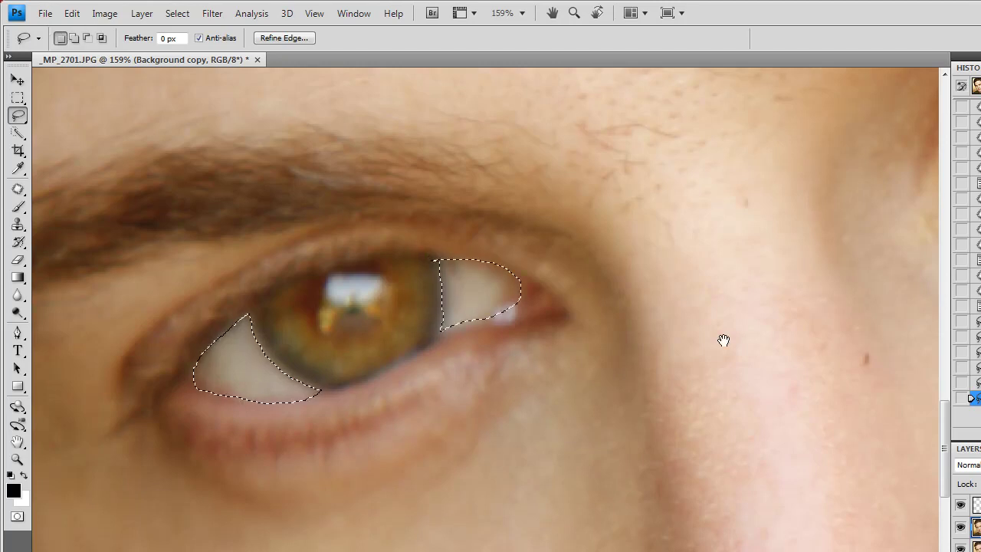
Add both white areas of the image-right eye to the existing lasso selection, leaving out the iris
{"action": "key", "text": "space"}
{"action": "mouse_move", "coordinate": [723, 340]}
{"action": "left_mouse_down"}
{"action": "mouse_move", "coordinate": [438, 423]}
{"action": "mouse_move", "coordinate": [322, 440]}
{"action": "mouse_move", "coordinate": [330, 453]}
{"action": "left_mouse_up"}
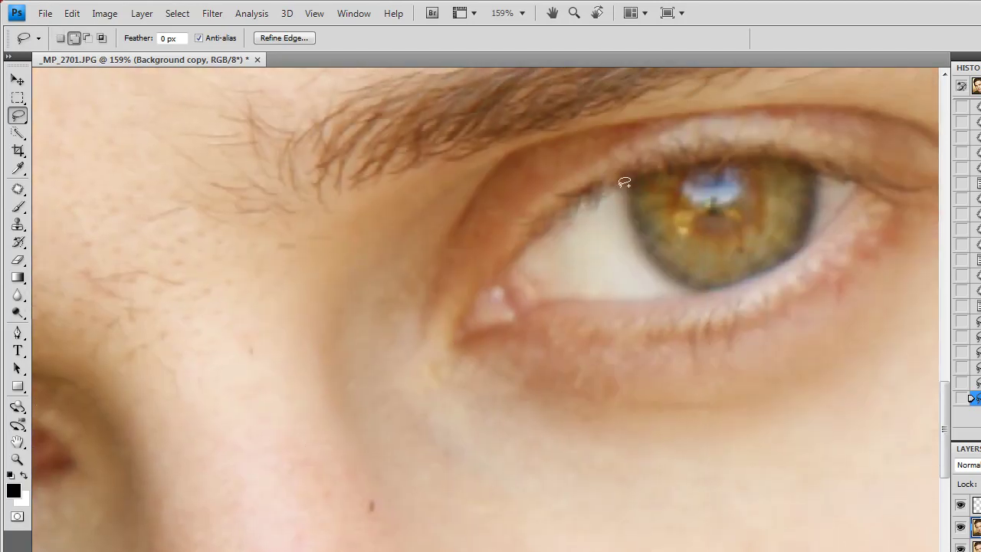
{"action": "mouse_move", "coordinate": [623, 184]}
{"action": "left_mouse_down"}
{"action": "mouse_move", "coordinate": [591, 192]}
{"action": "mouse_move", "coordinate": [529, 250]}
{"action": "left_mouse_up"}
{"action": "mouse_move", "coordinate": [515, 286]}
{"action": "left_mouse_down"}
{"action": "mouse_move", "coordinate": [540, 306]}
{"action": "mouse_move", "coordinate": [695, 292]}
{"action": "mouse_move", "coordinate": [653, 258]}
{"action": "mouse_move", "coordinate": [622, 186]}
{"action": "left_mouse_up"}
{"action": "mouse_move", "coordinate": [817, 204]}
{"action": "left_mouse_down"}
{"action": "mouse_move", "coordinate": [822, 231]}
{"action": "mouse_move", "coordinate": [840, 176]}
{"action": "mouse_move", "coordinate": [819, 176]}
{"action": "left_mouse_up"}
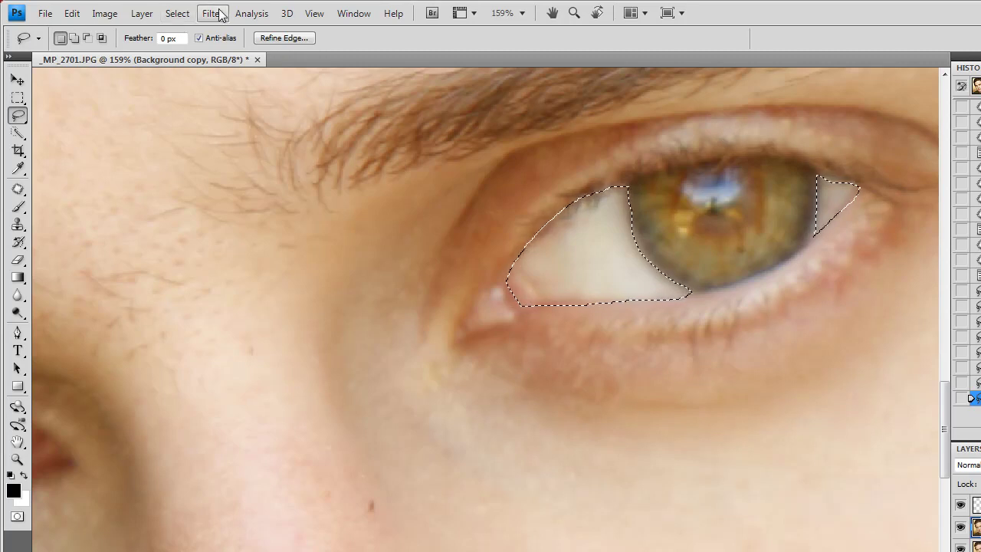
Feather the eye-white selection with a radius of 6 pixels
{"action": "left_click", "coordinate": [177, 13]}
{"action": "mouse_move", "coordinate": [234, 188]}
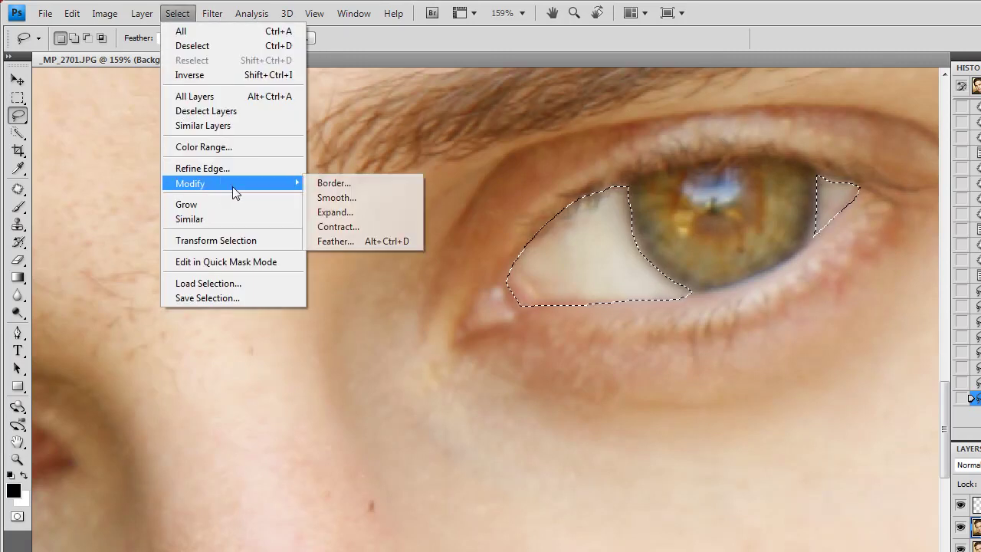
{"action": "left_click", "coordinate": [356, 242]}
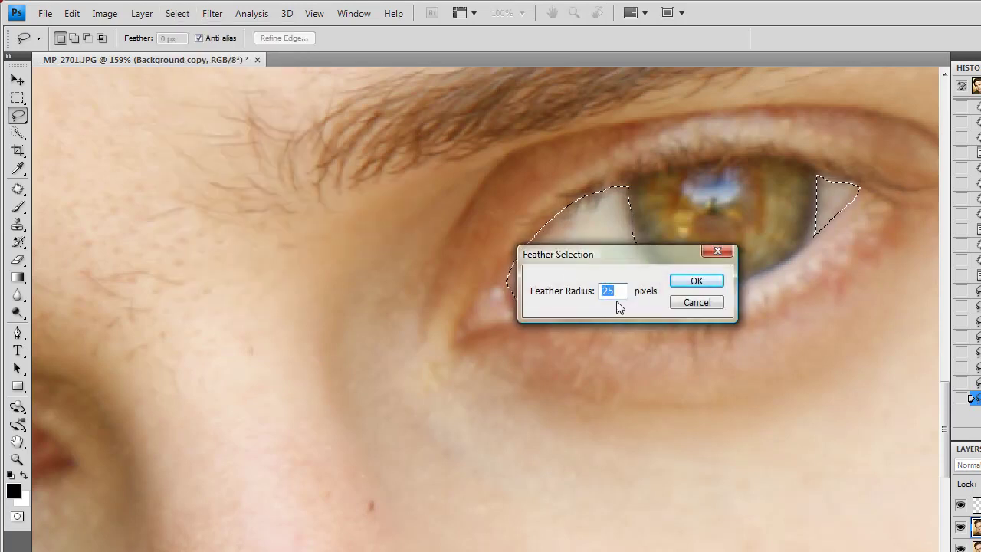
{"action": "type", "text": "6"}
{"action": "left_click", "coordinate": [694, 282]}
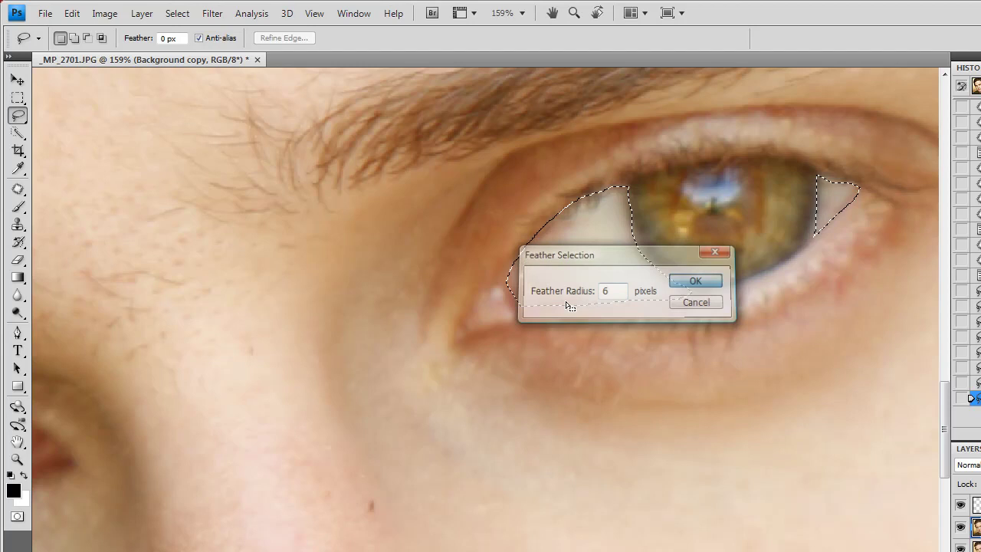
{"action": "scroll", "coordinate": [437, 268], "scroll_direction": "down", "scroll_amount": 2, "text": "alt"}
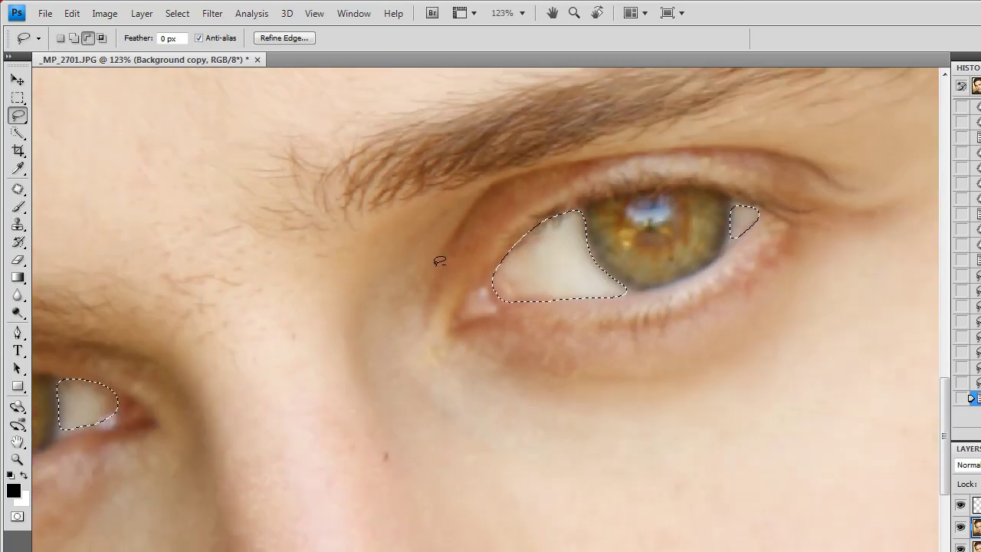
{"action": "scroll", "coordinate": [439, 261], "scroll_direction": "down", "scroll_amount": 1, "text": "alt"}
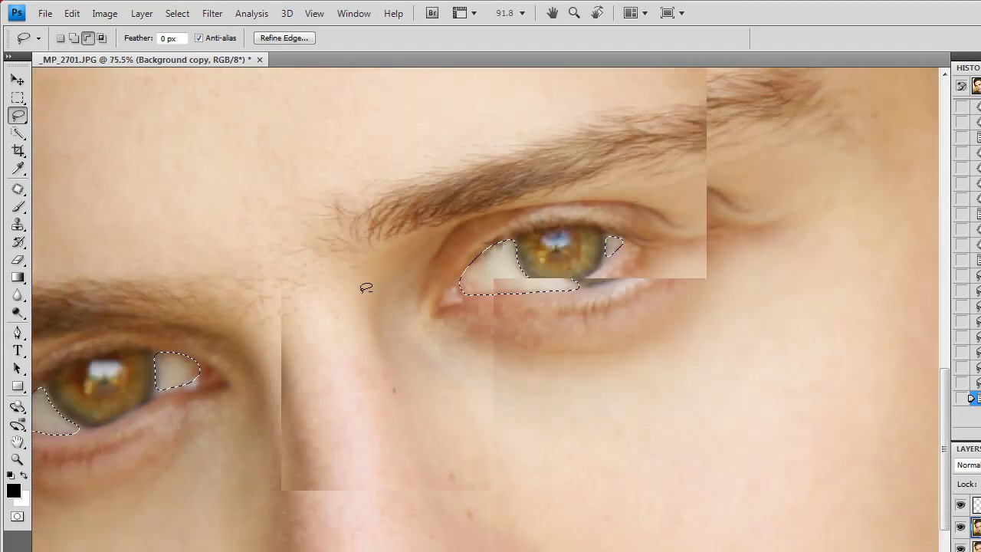
Create a Curves adjustment layer named Curves 1 from the feathered eye-white selection, with Normal mode and 100% opacity
{"action": "key", "text": "alt"}
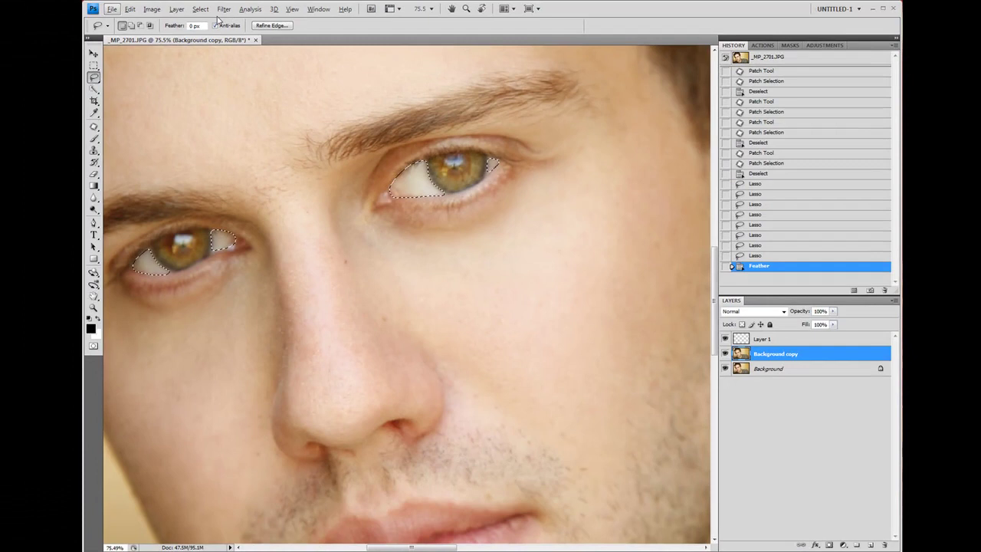
{"action": "left_click", "coordinate": [202, 10]}
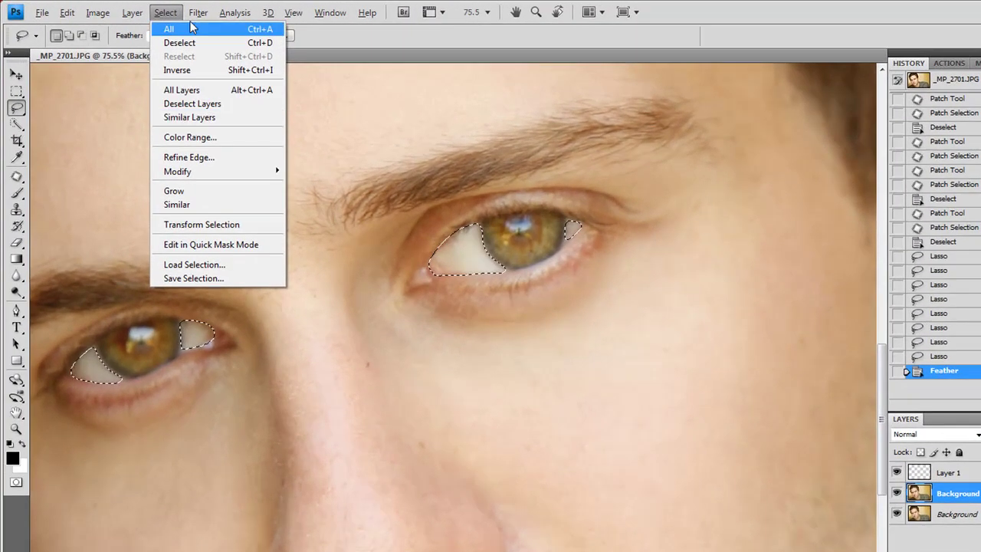
{"action": "mouse_move", "coordinate": [217, 10]}
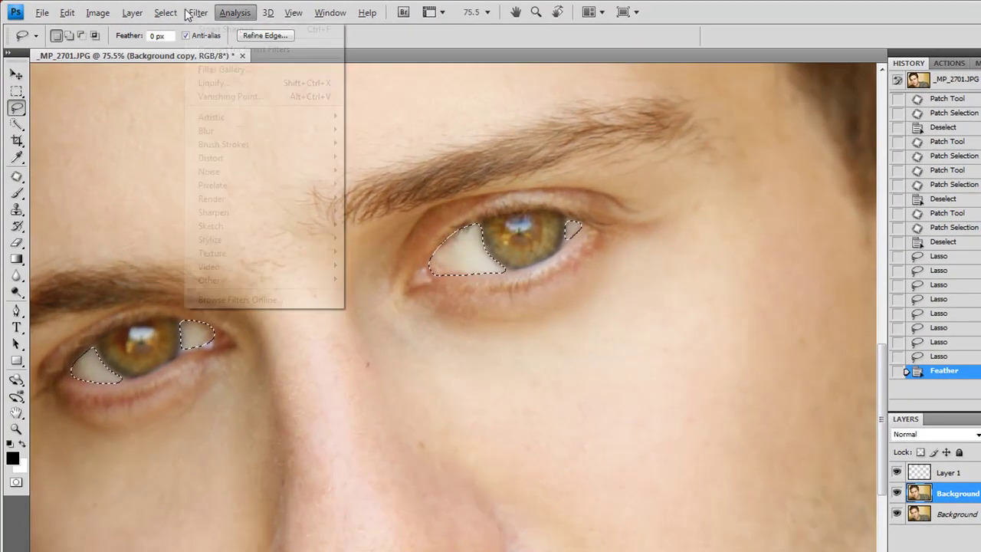
{"action": "left_click", "coordinate": [132, 13]}
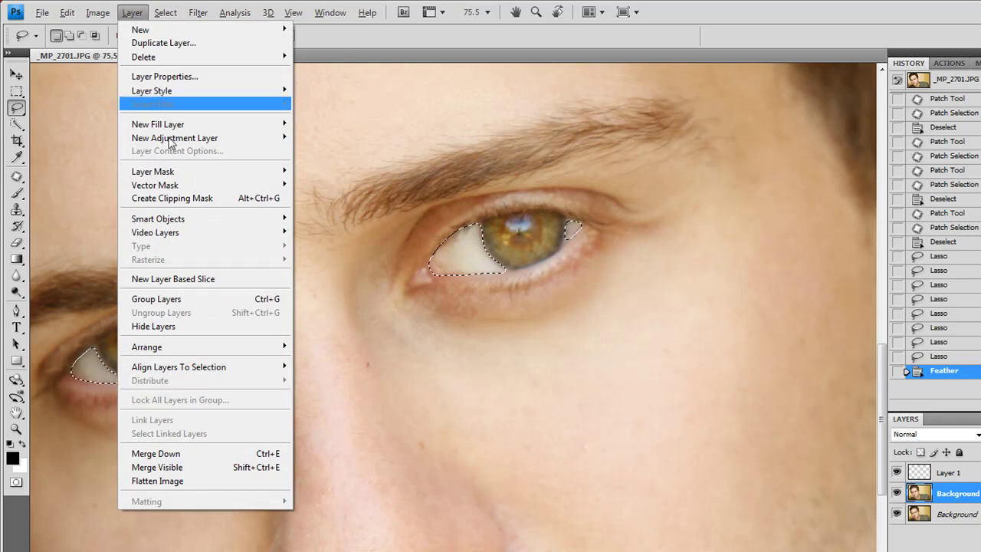
{"action": "mouse_move", "coordinate": [212, 143]}
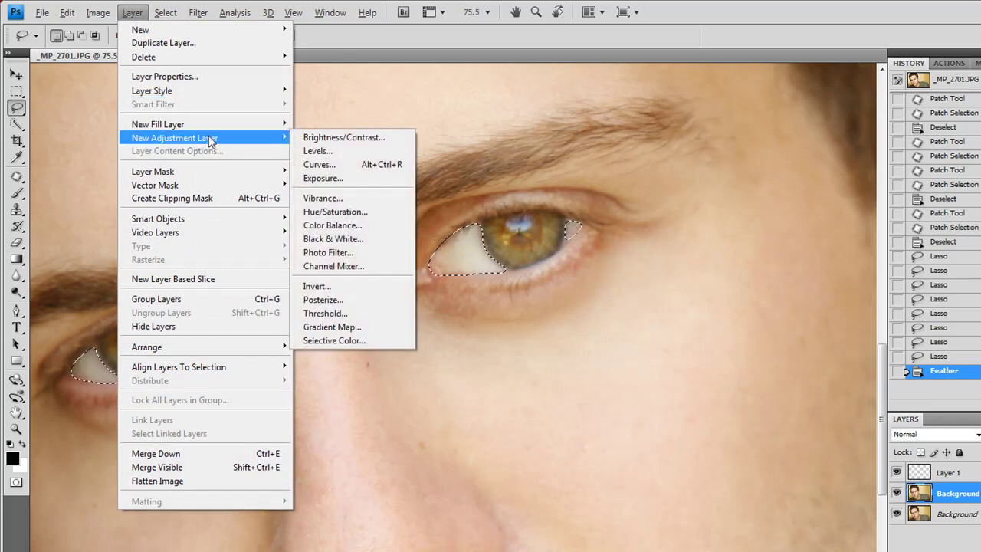
{"action": "left_click", "coordinate": [353, 168]}
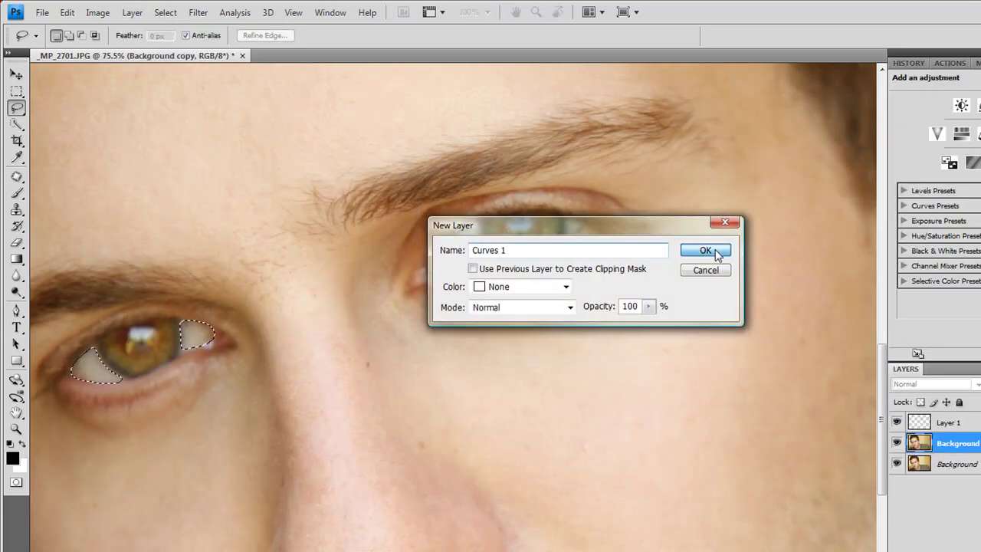
{"action": "left_click", "coordinate": [715, 249]}
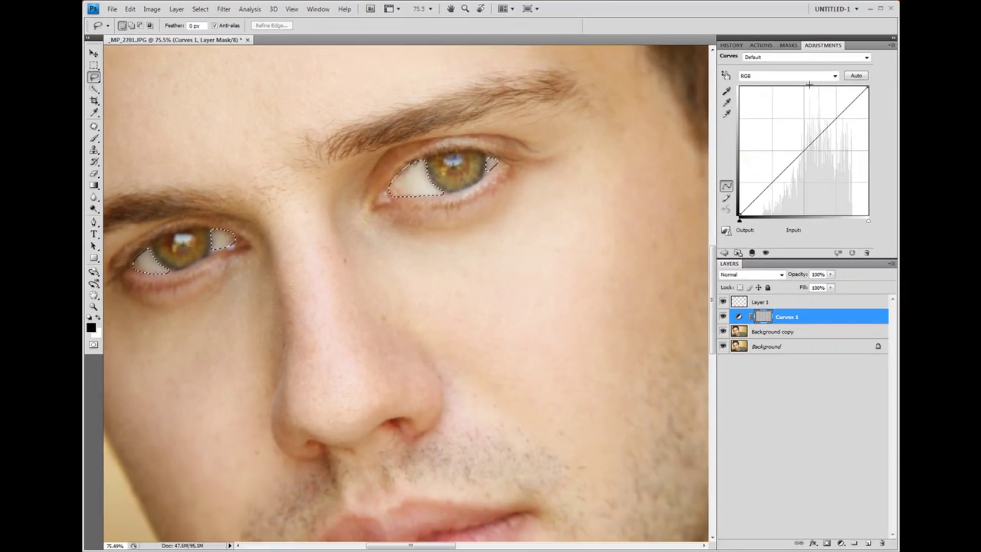
Raise the Blue channel curve of the eye-white adjustment with a midtone point at input 145, output 164
{"action": "left_click", "coordinate": [797, 76]}
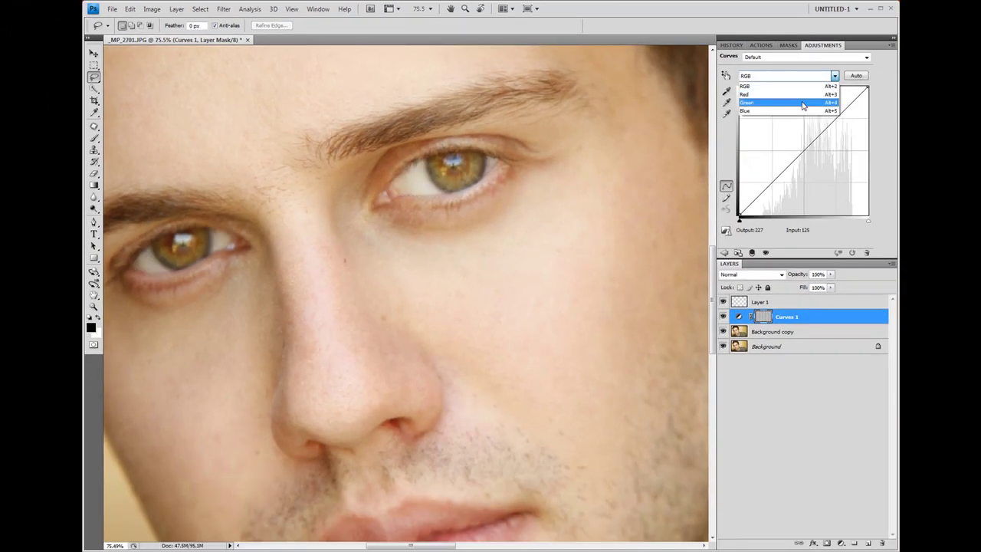
{"action": "left_click", "coordinate": [801, 111]}
{"action": "left_click", "coordinate": [815, 137]}
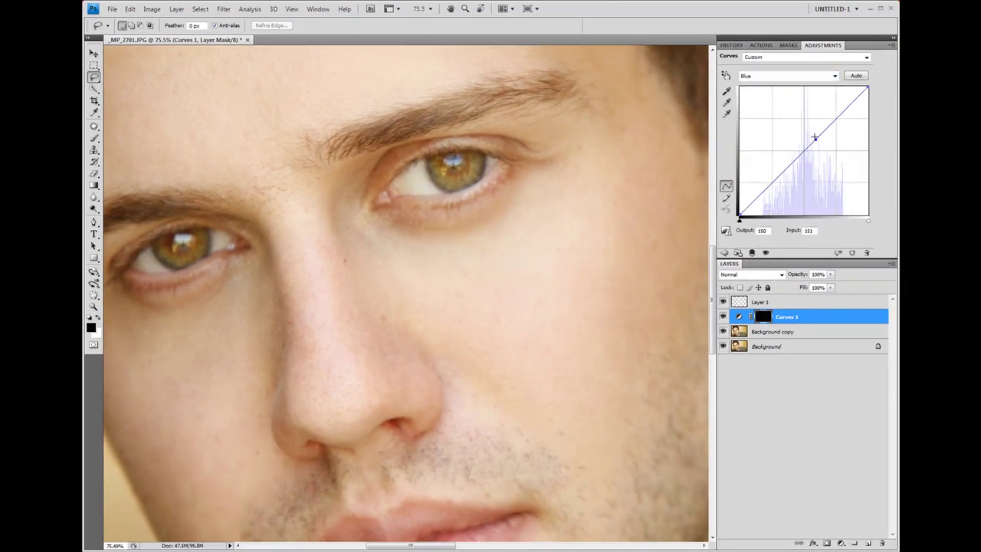
{"action": "left_click_drag", "start_coordinate": [815, 138], "coordinate": [813, 132]}
Lower the Red channel curve of the eye-white adjustment with a midtone point at input 155, output 139
{"action": "left_click", "coordinate": [789, 76]}
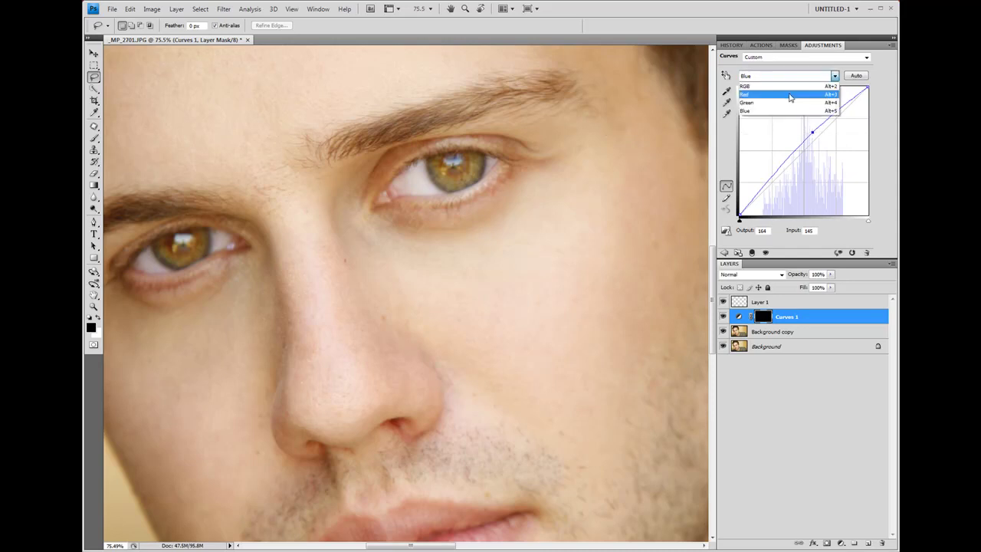
{"action": "left_click", "coordinate": [792, 94]}
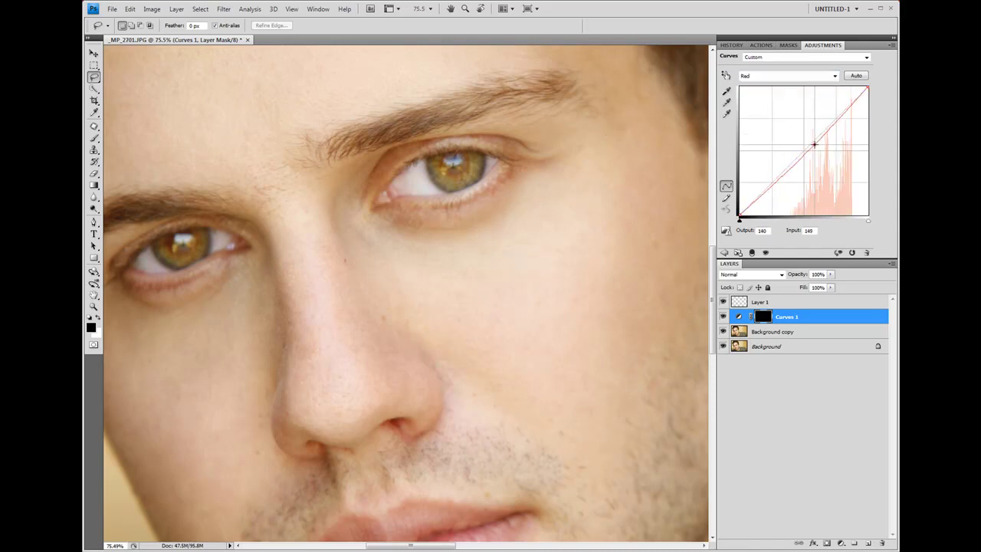
{"action": "left_click_drag", "start_coordinate": [814, 144], "coordinate": [817, 144]}
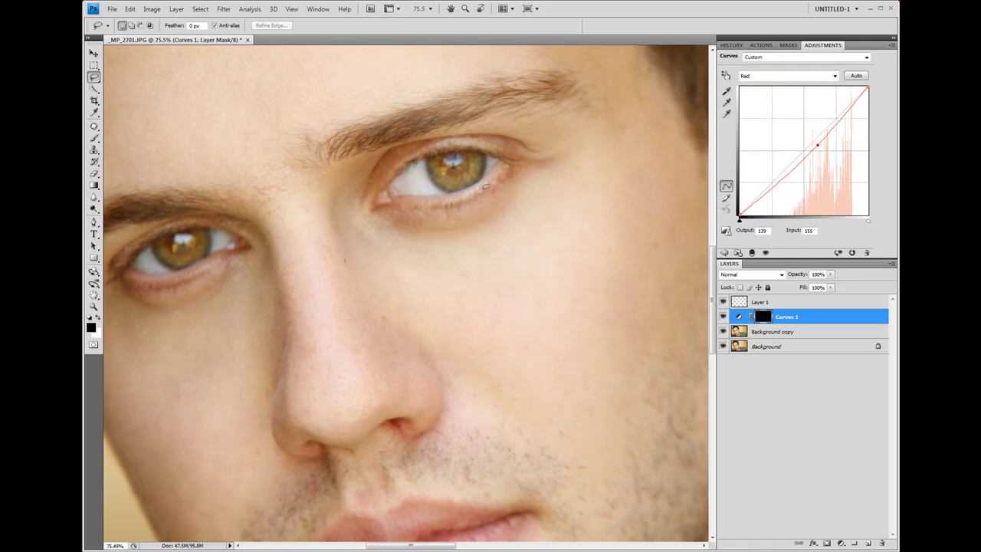
Examine the corrected eye whites in the whole portrait and up close, comparing them with the previous state
{"action": "scroll", "coordinate": [475, 193], "scroll_direction": "down", "scroll_amount": 3}
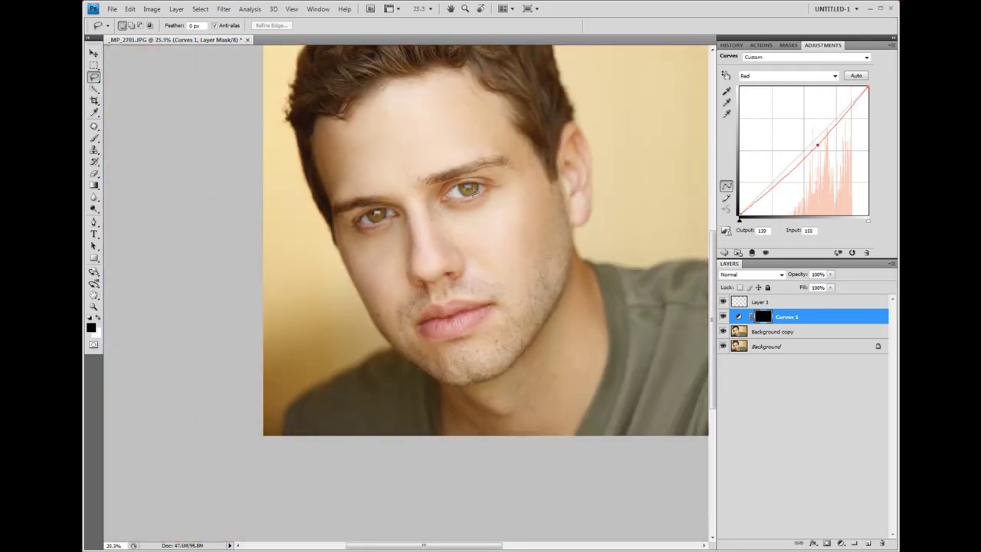
{"action": "left_click", "coordinate": [838, 253]}
{"action": "left_click", "coordinate": [735, 45]}
{"action": "key", "text": "ctrl+minus"}
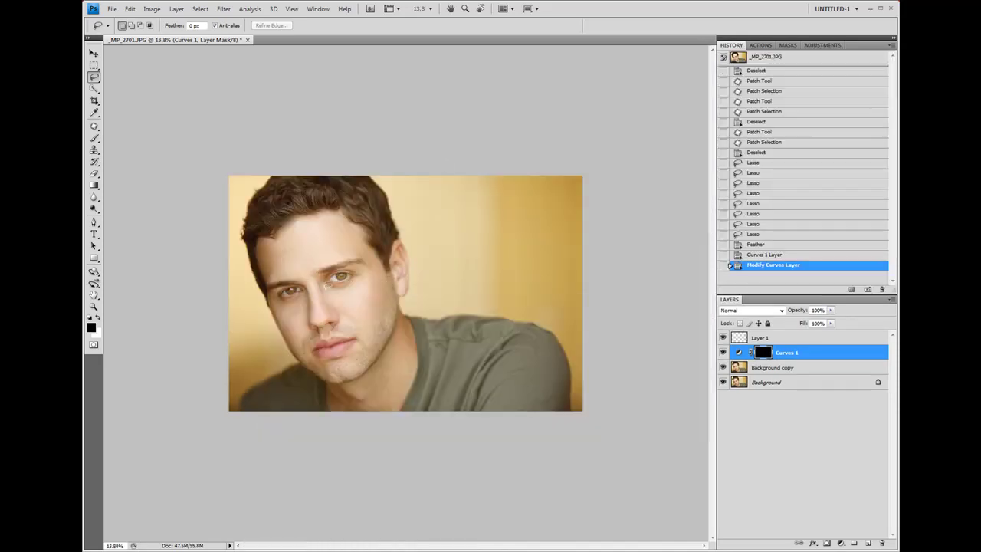
{"action": "scroll", "coordinate": [268, 318], "scroll_direction": "up", "scroll_amount": 5}
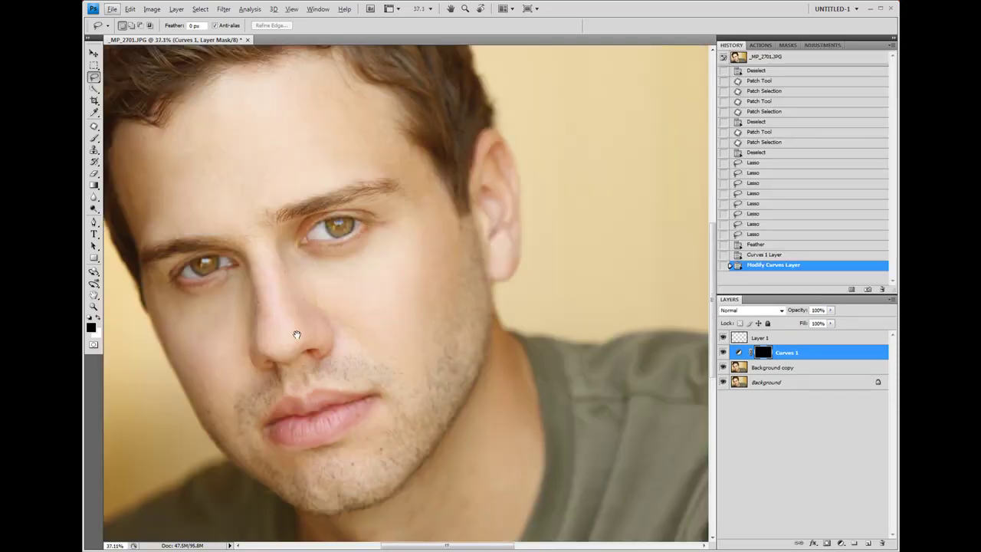
{"action": "left_click_drag", "start_coordinate": [296, 333], "coordinate": [372, 217]}
{"action": "scroll", "coordinate": [411, 166], "scroll_direction": "down", "scroll_amount": 2}
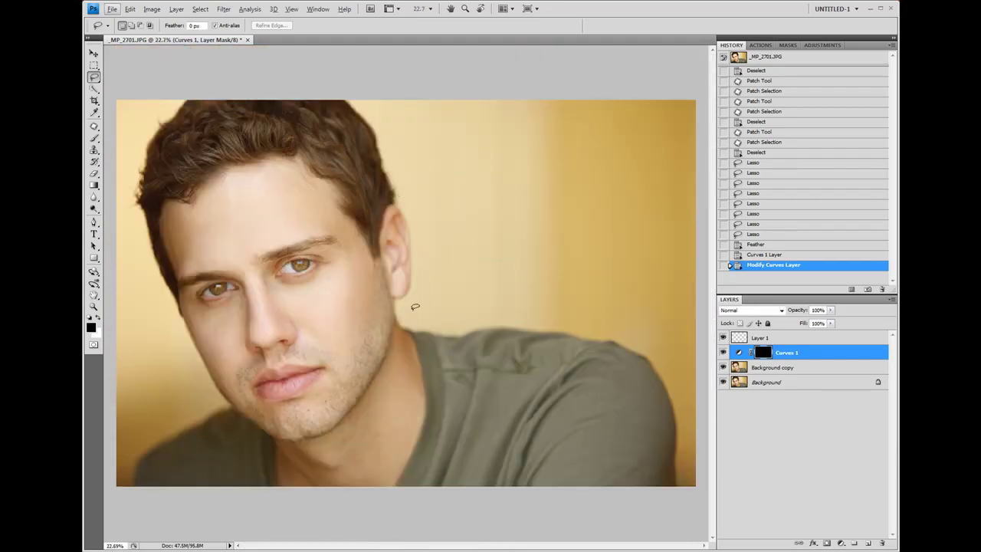
Add a second Curves adjustment layer named Curves 2 over the whole image and apply the automatic correction
{"action": "key", "text": "ctrl+alt+m"}
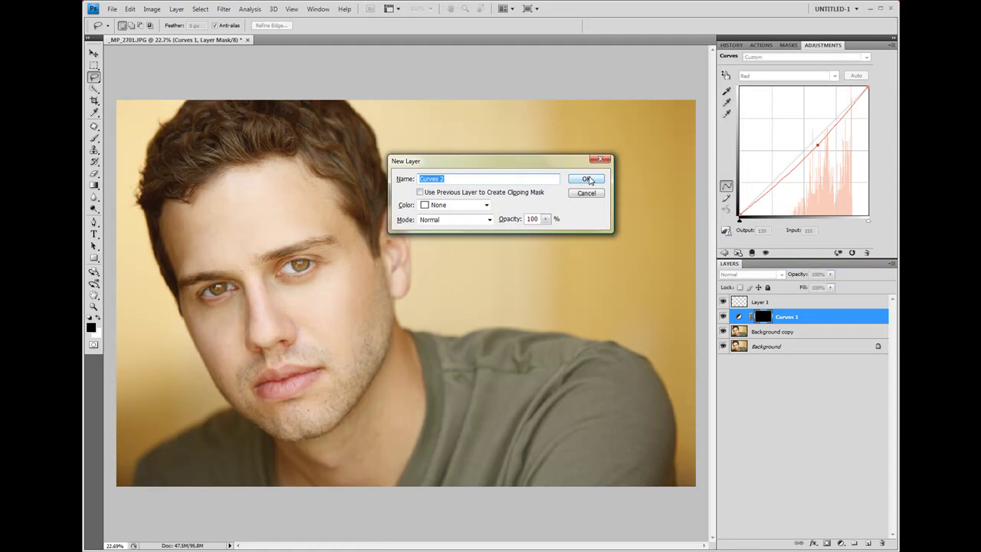
{"action": "left_click", "coordinate": [589, 179]}
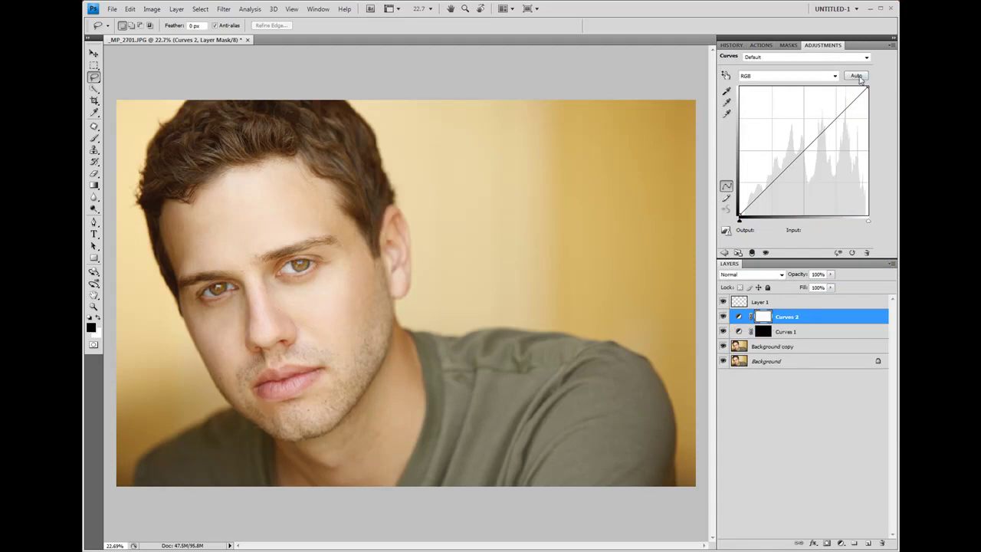
{"action": "left_click", "coordinate": [856, 76]}
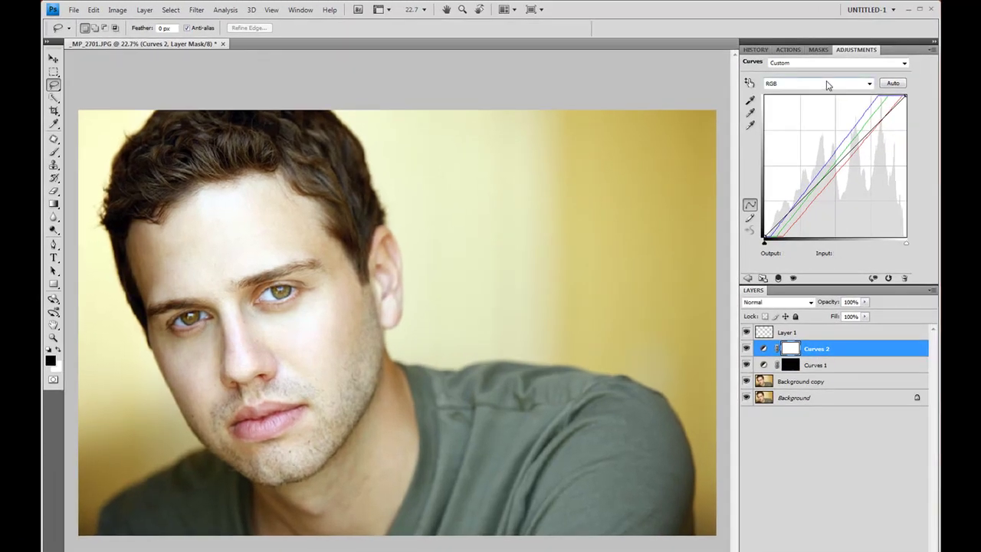
Soften the automatic Blue channel correction in Curves 2 by moving its white point to input 228, output 255
{"action": "left_click", "coordinate": [829, 82]}
{"action": "left_click", "coordinate": [819, 127]}
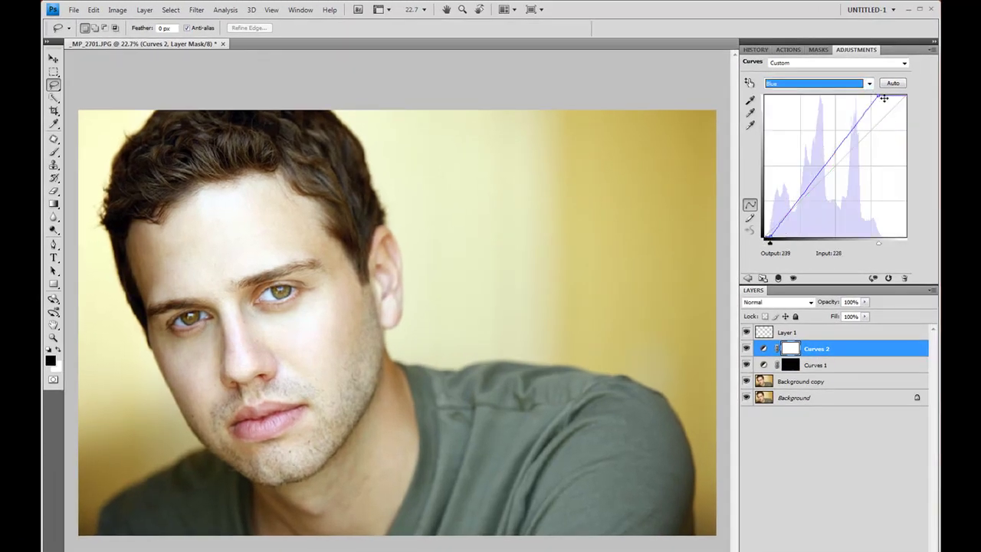
{"action": "left_click_drag", "start_coordinate": [879, 98], "coordinate": [891, 96]}
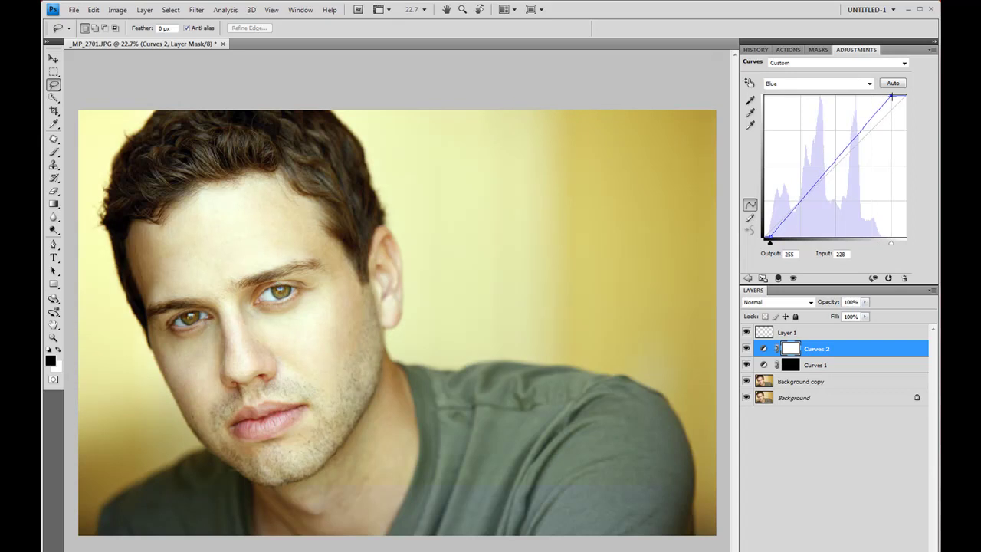
Set the Green channel's white point to input 234, output 254 and its black point to input 14, output 0
{"action": "left_click", "coordinate": [817, 84]}
{"action": "left_click", "coordinate": [817, 114]}
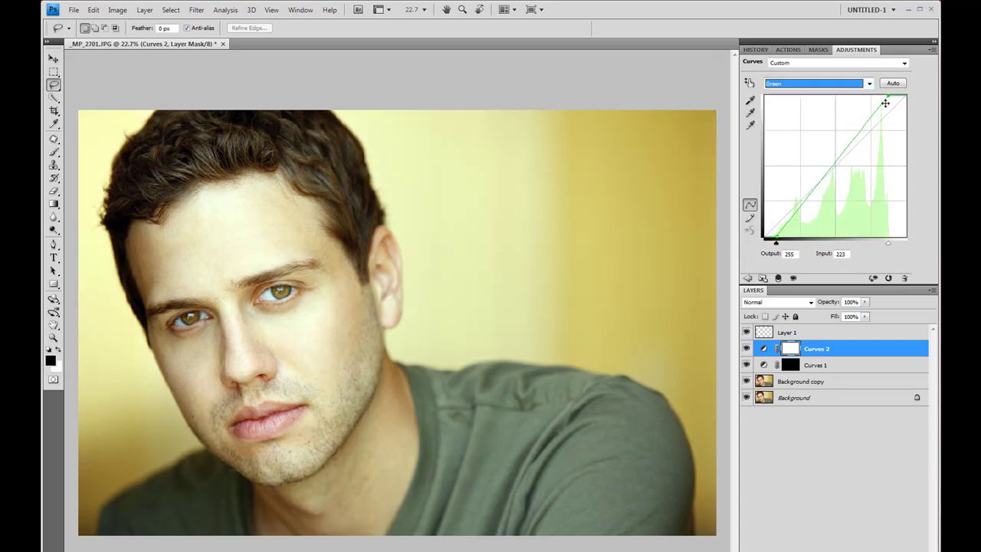
{"action": "left_click_drag", "start_coordinate": [887, 98], "coordinate": [893, 96]}
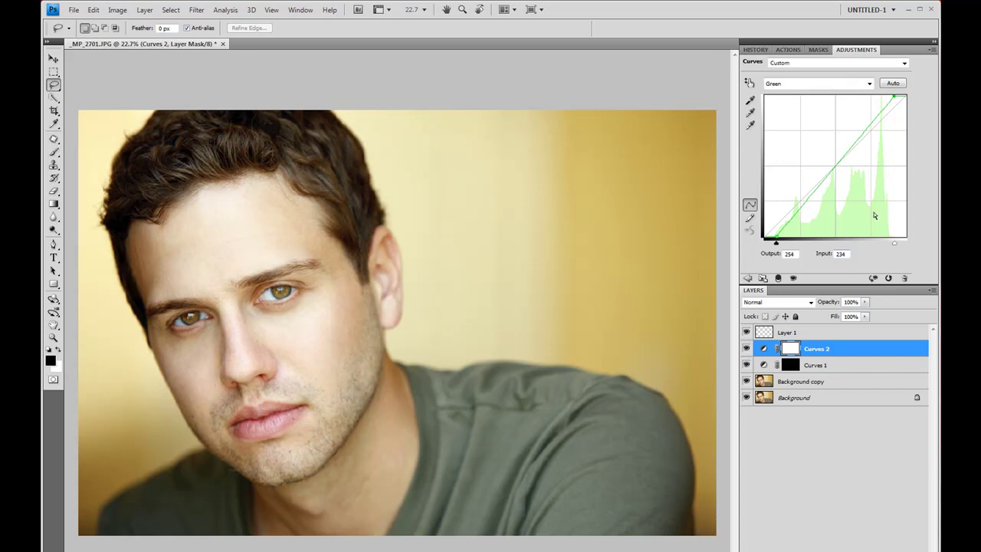
{"action": "left_click_drag", "start_coordinate": [777, 237], "coordinate": [773, 238]}
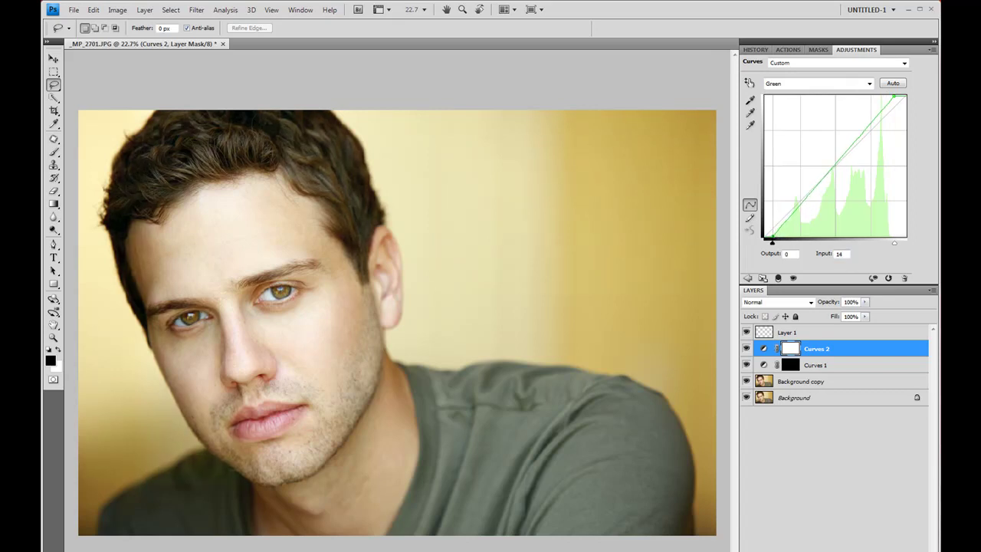
Set the Red channel's black point to input 25, output 0 and compare the portrait with its previous state
{"action": "left_click", "coordinate": [835, 85]}
{"action": "left_click", "coordinate": [824, 104]}
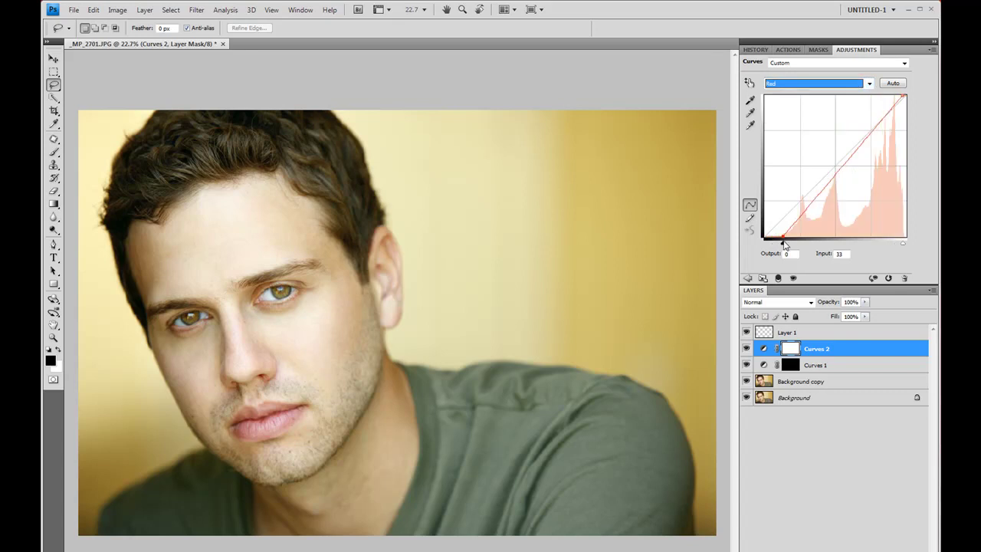
{"action": "left_click_drag", "start_coordinate": [783, 236], "coordinate": [779, 238]}
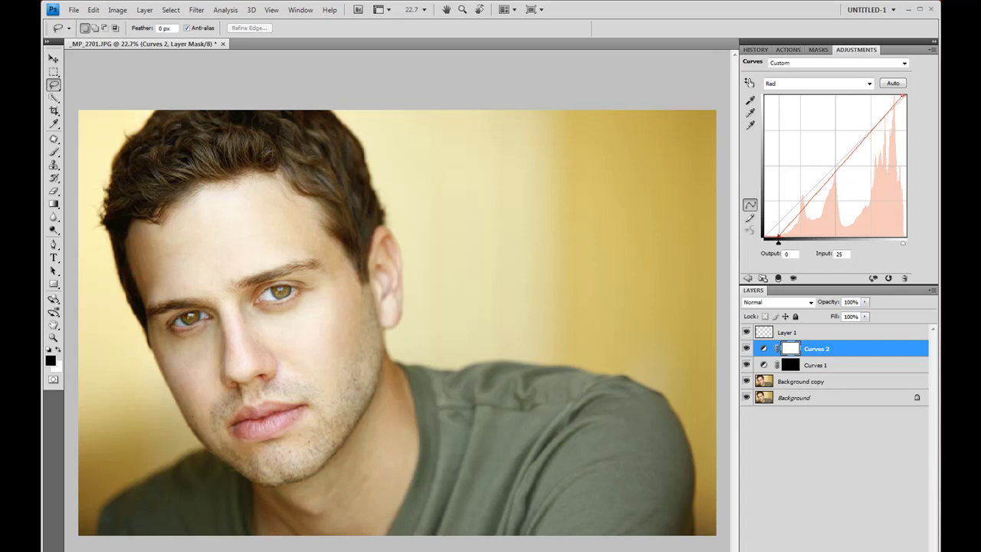
{"action": "left_click", "coordinate": [874, 278]}
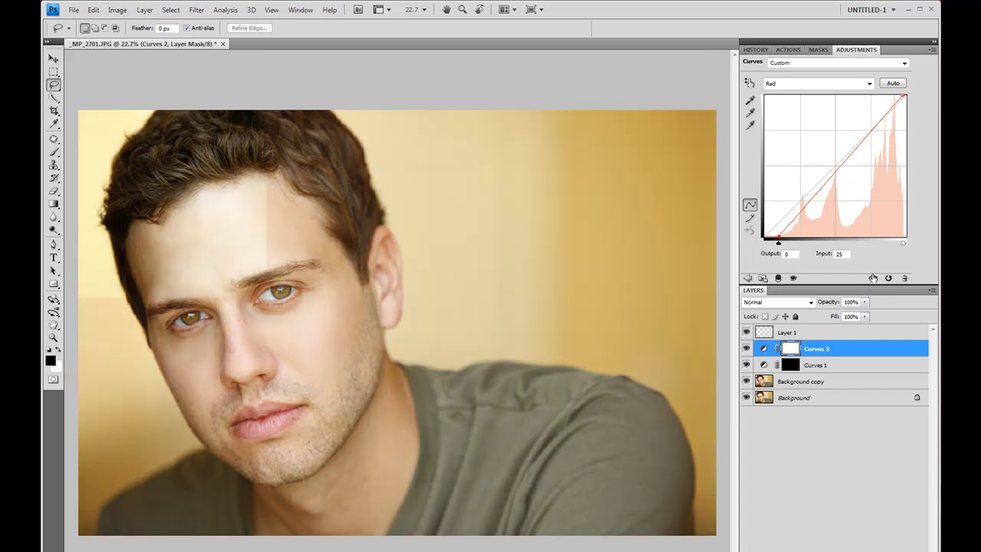
{"action": "left_click", "coordinate": [874, 277]}
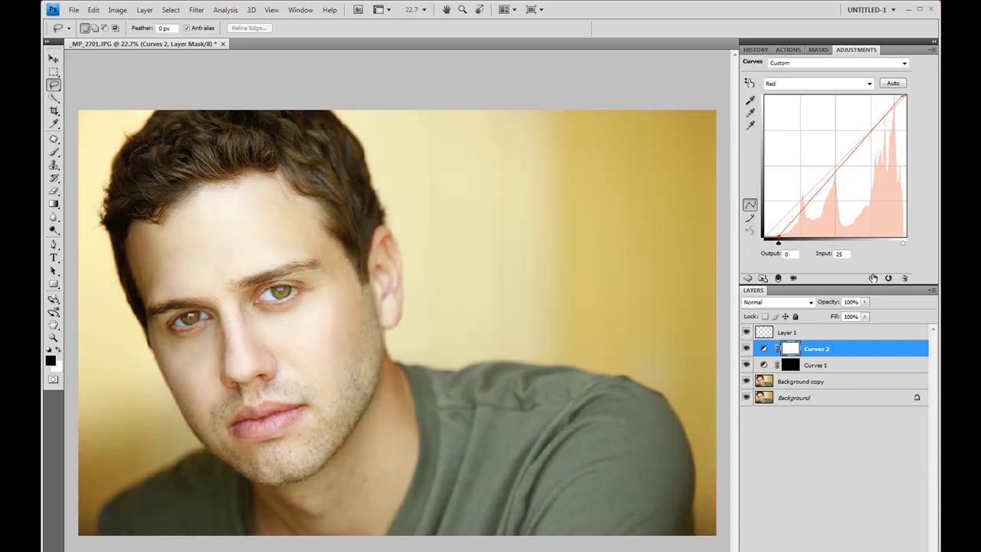
{"action": "left_click", "coordinate": [873, 278]}
{"action": "left_click", "coordinate": [873, 278]}
Shape an RGB contrast curve with a highlight point at input 200, output 204 and a shadow point at input 75, output 64, comparing before and after
{"action": "left_click", "coordinate": [840, 85]}
{"action": "left_click", "coordinate": [840, 92]}
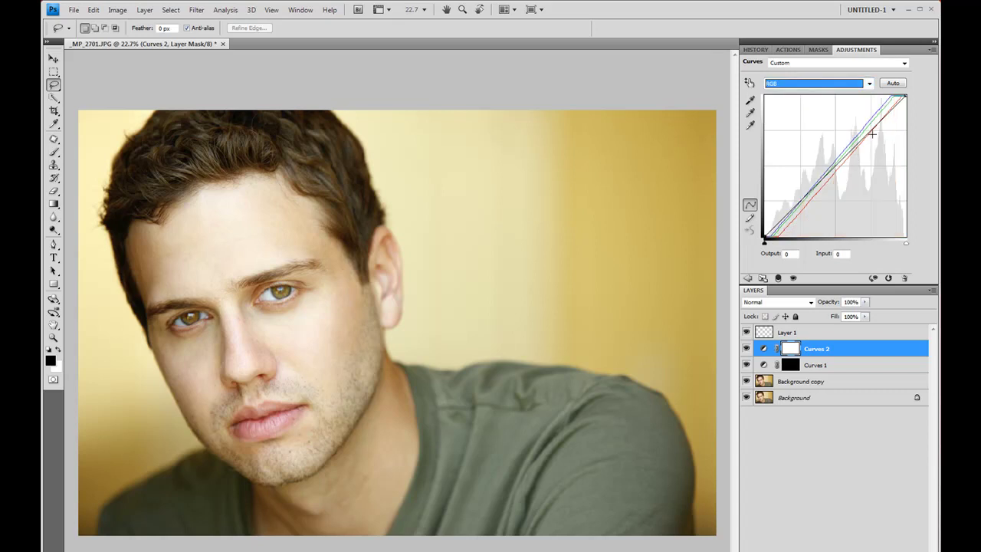
{"action": "left_click", "coordinate": [876, 122]}
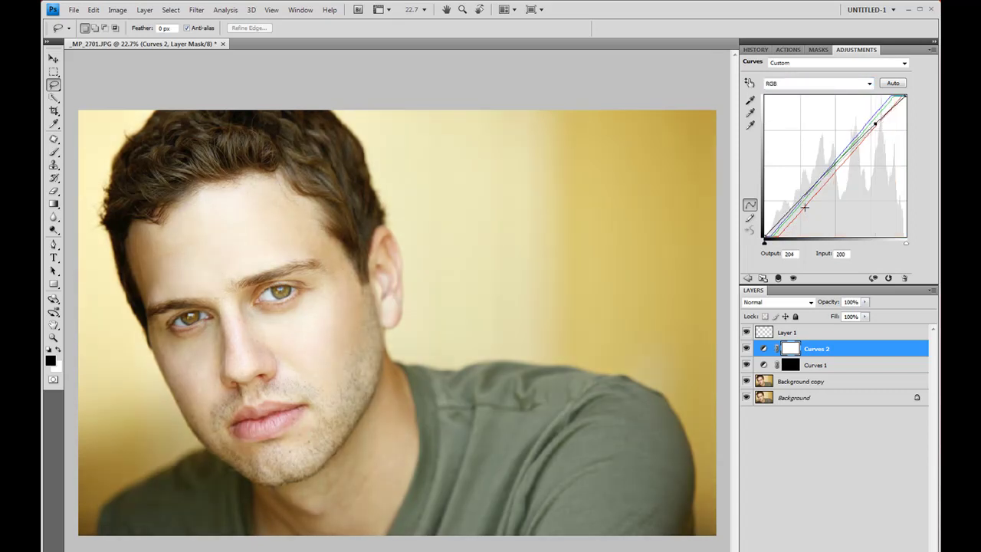
{"action": "left_click_drag", "start_coordinate": [804, 197], "coordinate": [807, 202]}
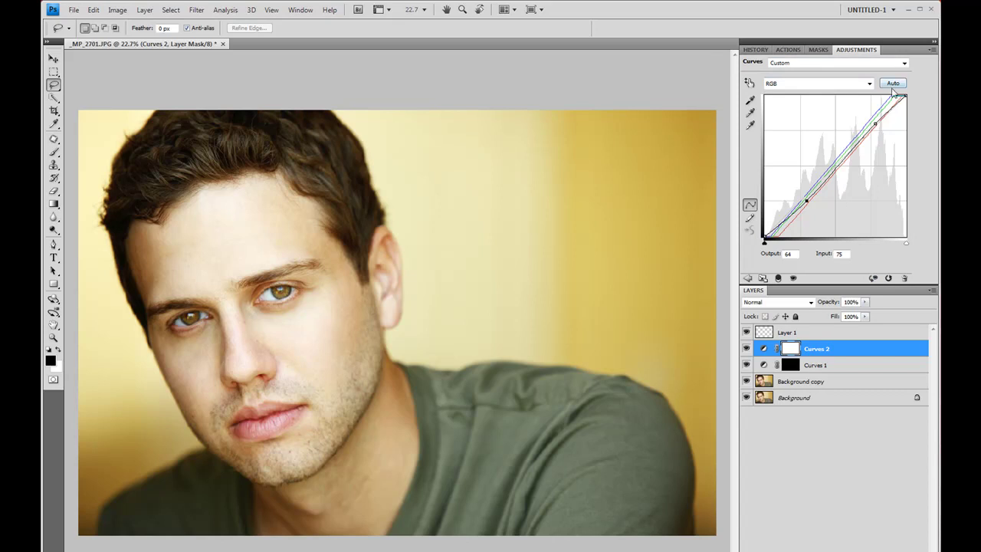
{"action": "left_click", "coordinate": [873, 278]}
{"action": "left_click", "coordinate": [873, 278]}
Refine the RGB curve's highlight point to input 202, output 205 and shadow point to input 79, output 64, and preview the previous state
{"action": "left_click", "coordinate": [874, 124]}
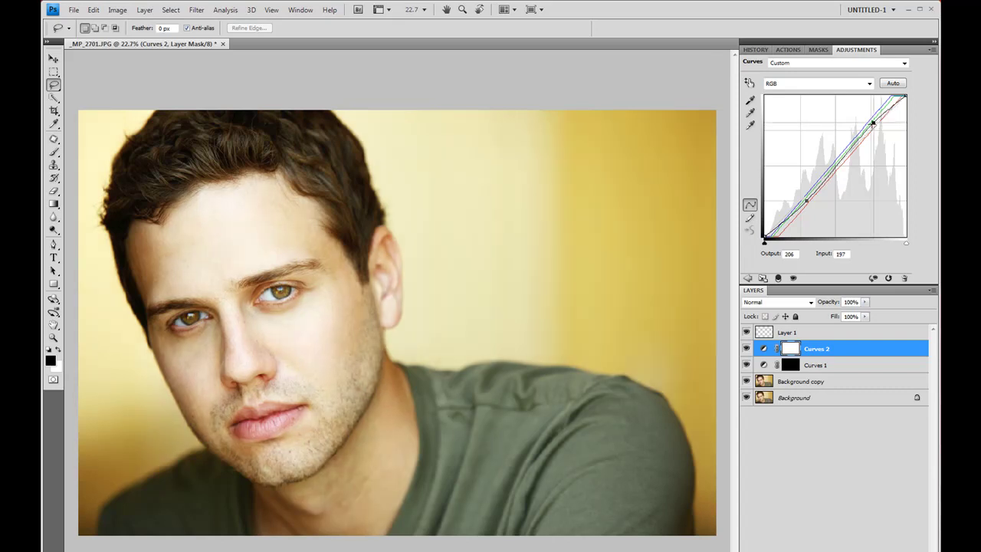
{"action": "left_click_drag", "start_coordinate": [873, 123], "coordinate": [876, 123]}
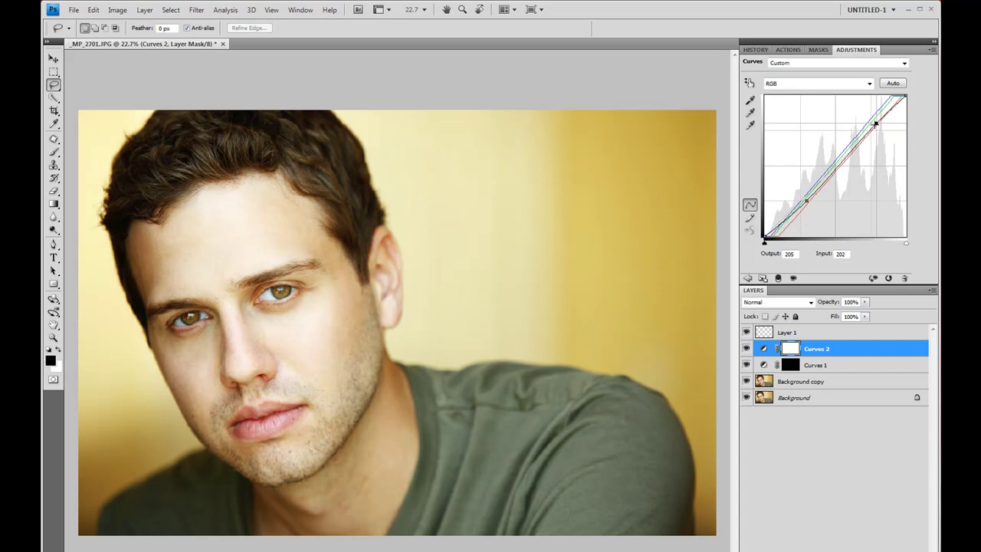
{"action": "left_click", "coordinate": [807, 201]}
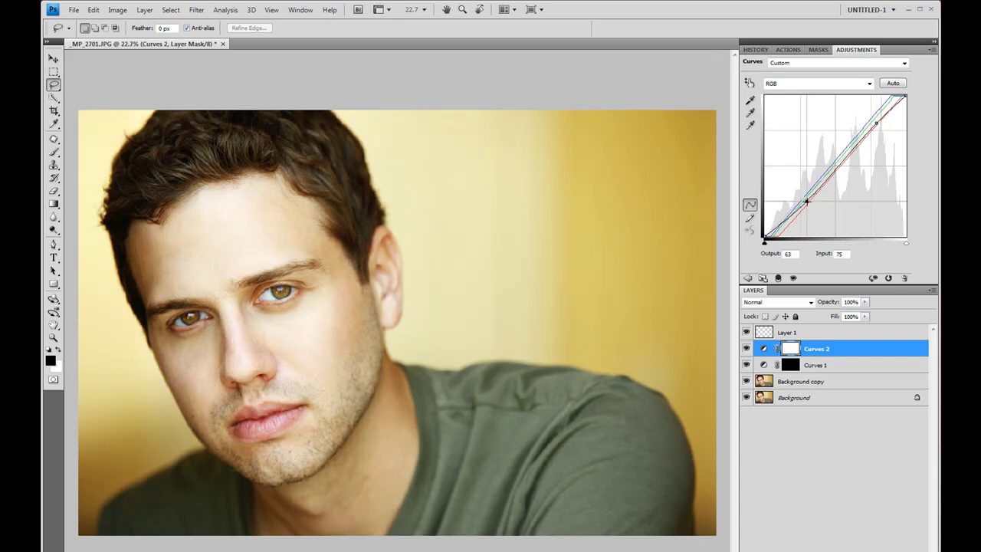
{"action": "left_click_drag", "start_coordinate": [807, 201], "coordinate": [809, 203]}
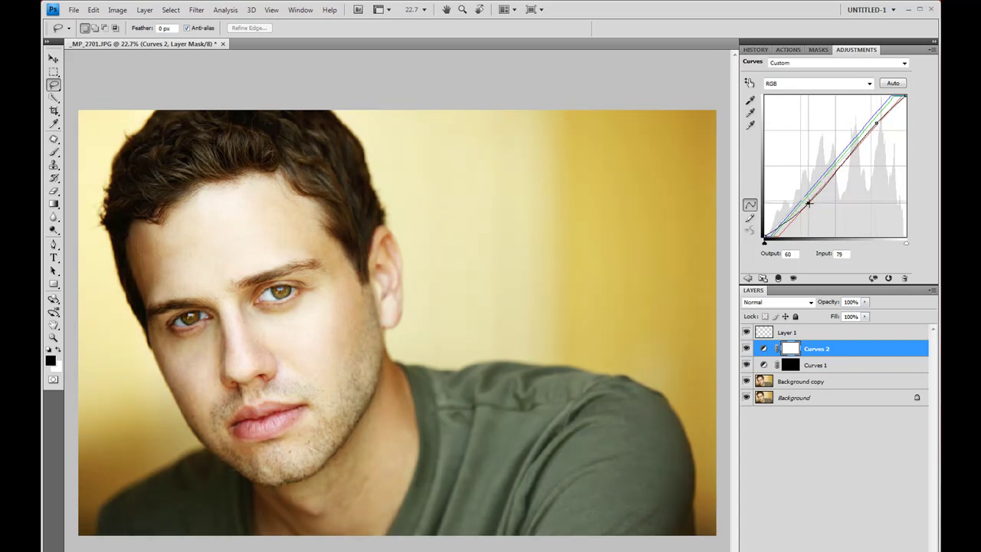
{"action": "left_click_drag", "start_coordinate": [810, 203], "coordinate": [808, 201]}
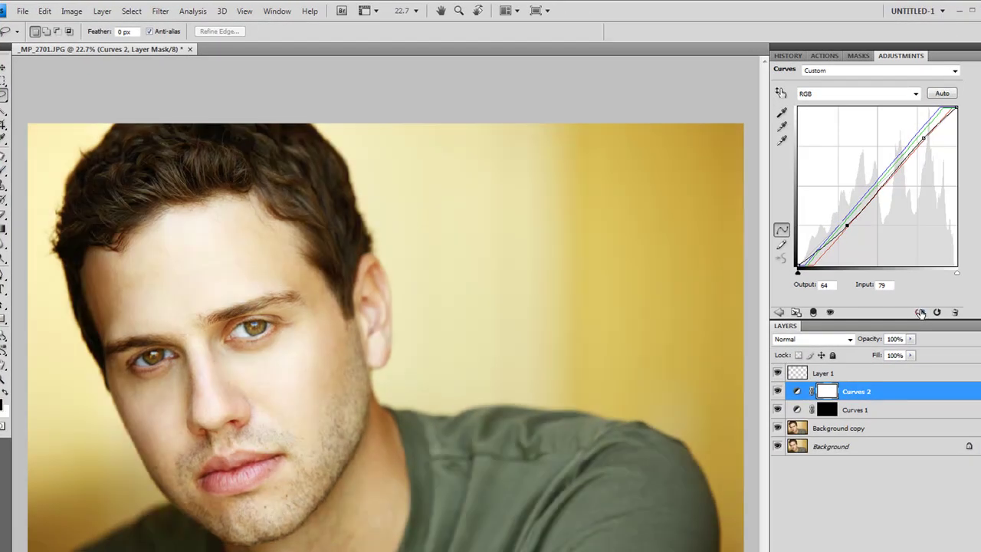
{"action": "left_click", "coordinate": [920, 313]}
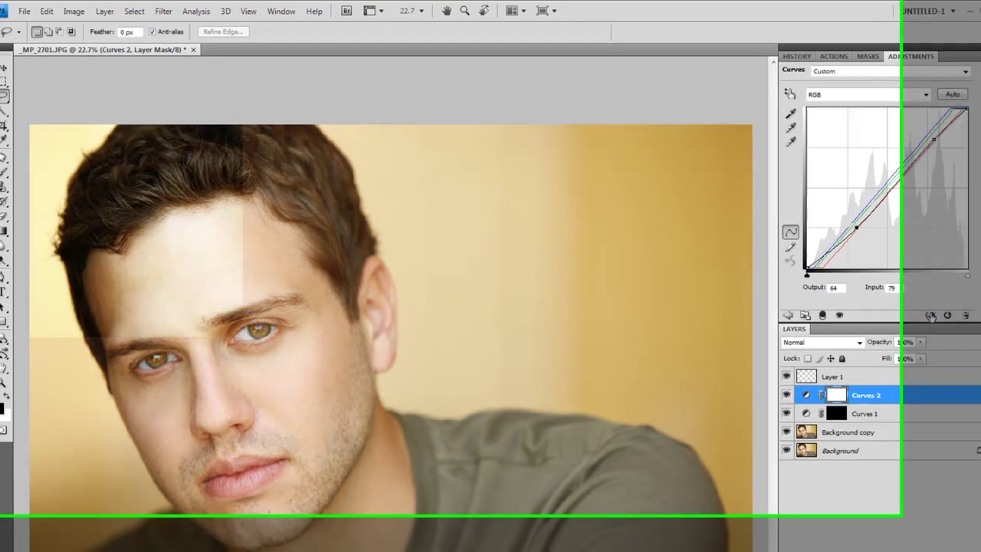